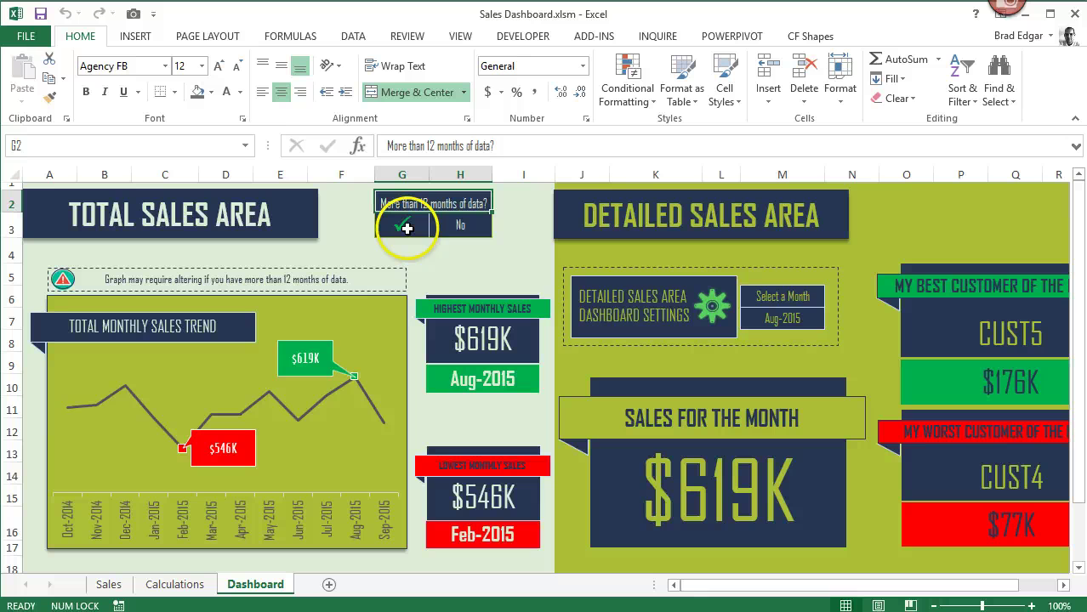
Step: Inspect the dashboard check-mark formula in G3 and the Sales sheet's EOM Date formula
left_click(407, 228)
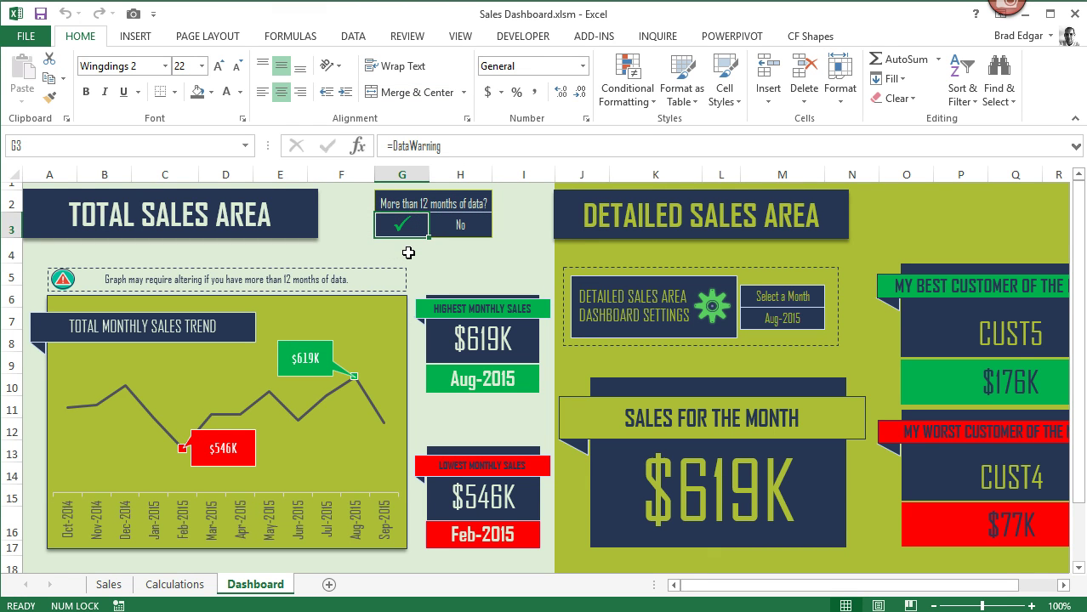
left_click(442, 225)
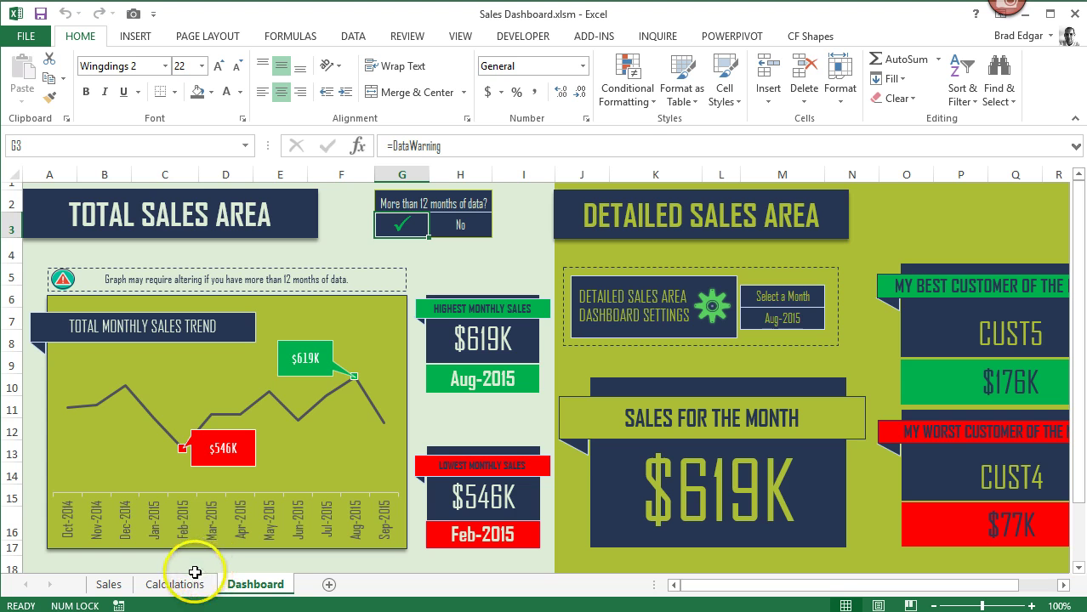
left_click(109, 584)
left_click(815, 512)
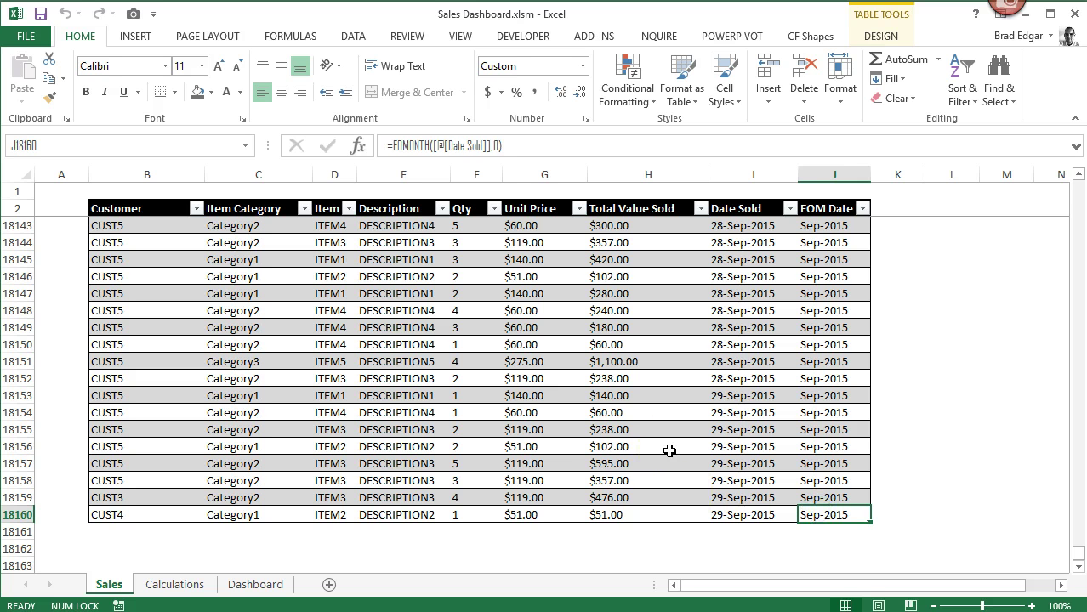
Step: Start new row 18161 by copying customer, category, item, description and quantity from above
left_click(134, 524)
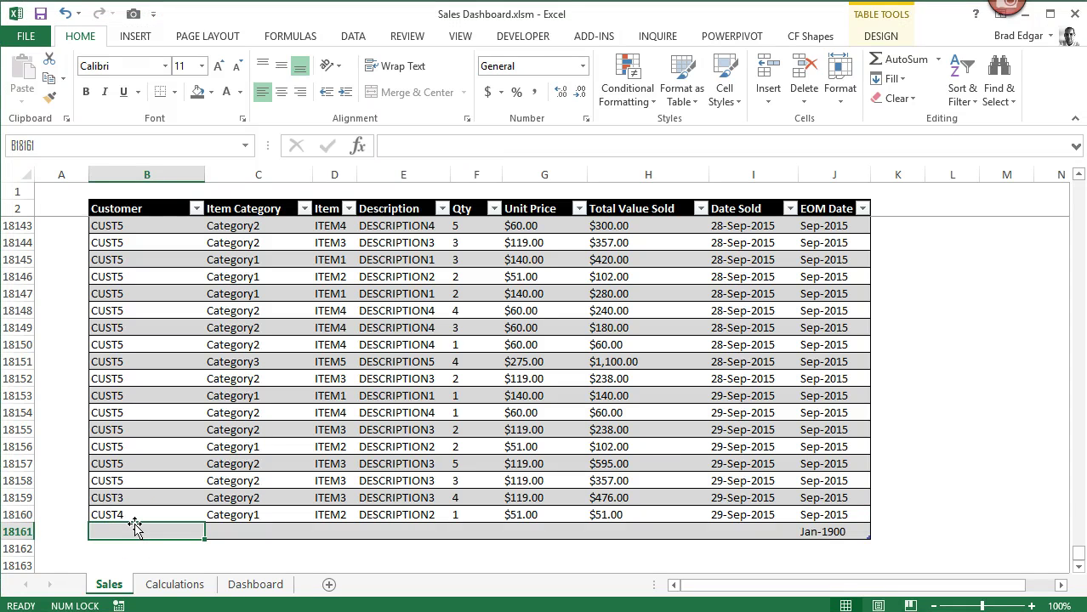
key("ctrl+d")
left_click(281, 531)
key("ctrl+d")
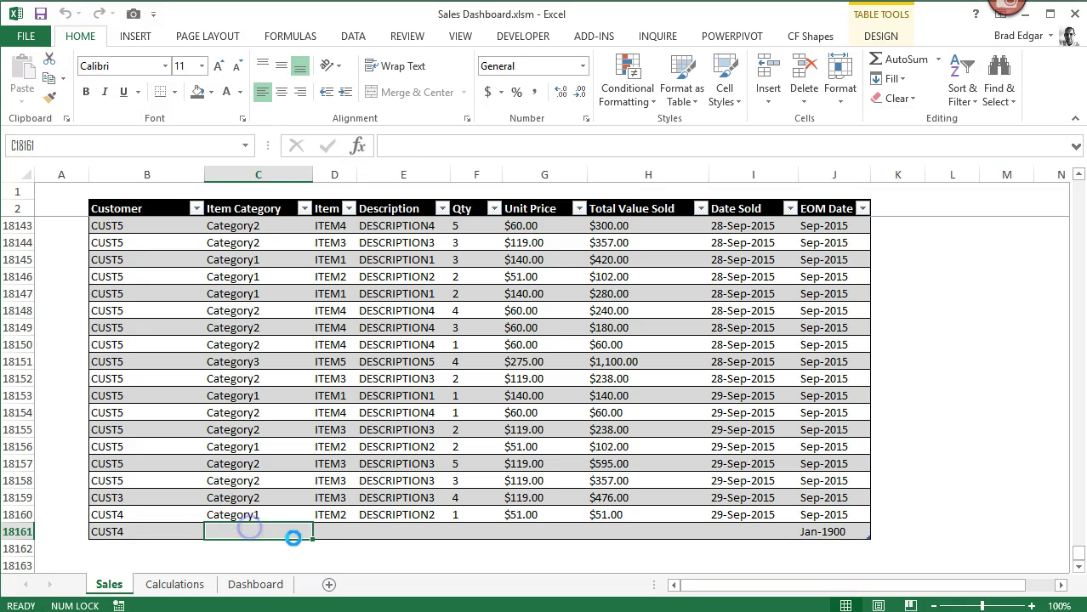
left_click(323, 530)
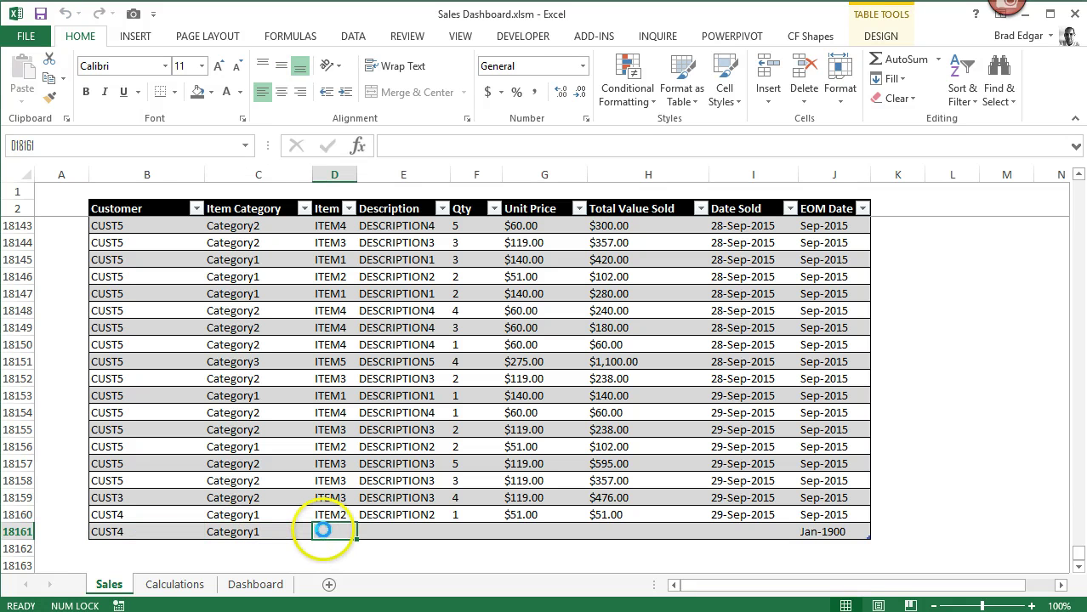
key("ctrl+d")
key("Right")
key("ctrl+d")
key("Right")
key("ctrl+d")
Step: Give the new row a 900,000 unit price and today's date, 27-Oct-2015
key("Right")
type("900,0")
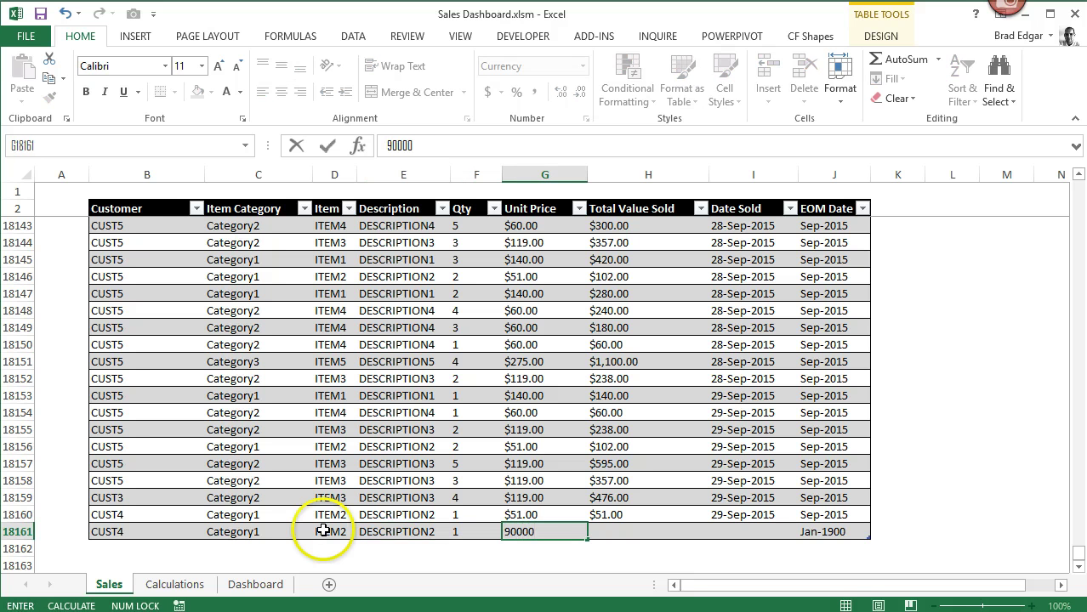
type("00")
key("Right")
key("ctrl+d")
key("Right")
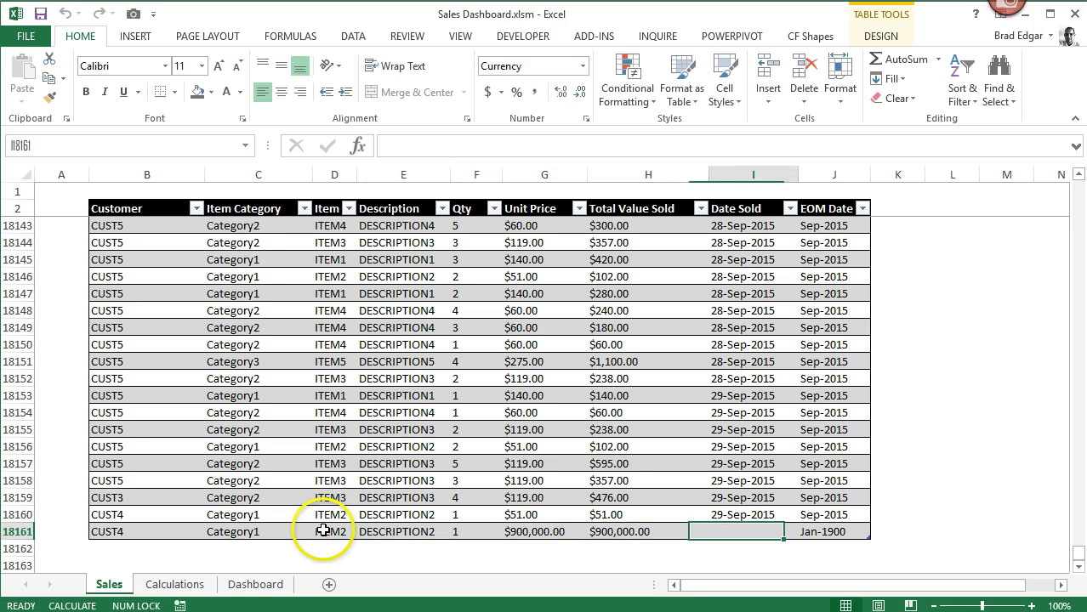
key("ctrl+semicolon")
key("Right")
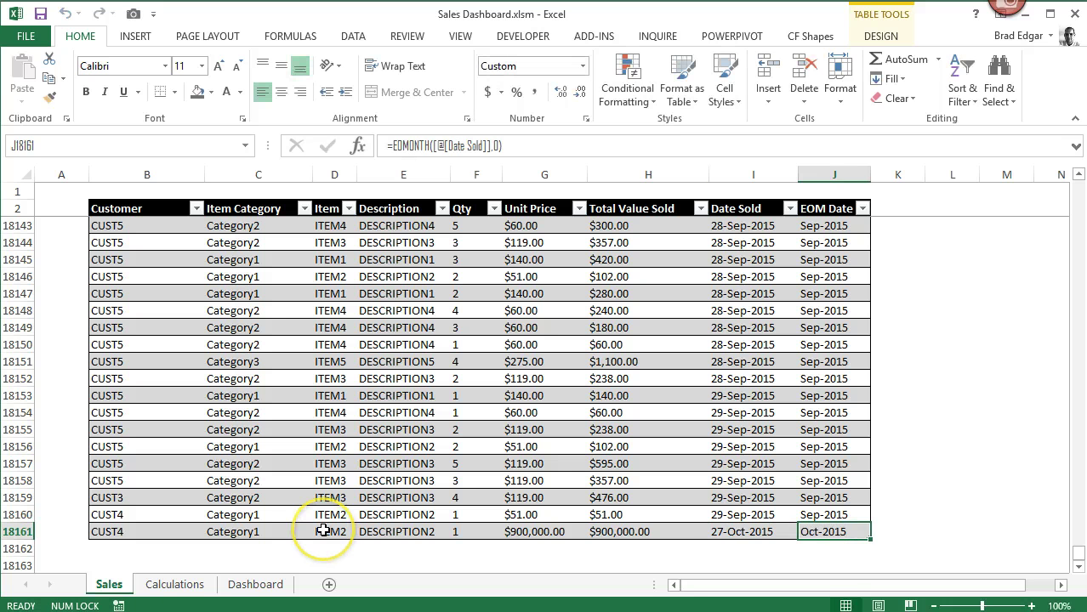
Step: Check the dashboard indicator reacting to the $900,000 test row
left_click(250, 592)
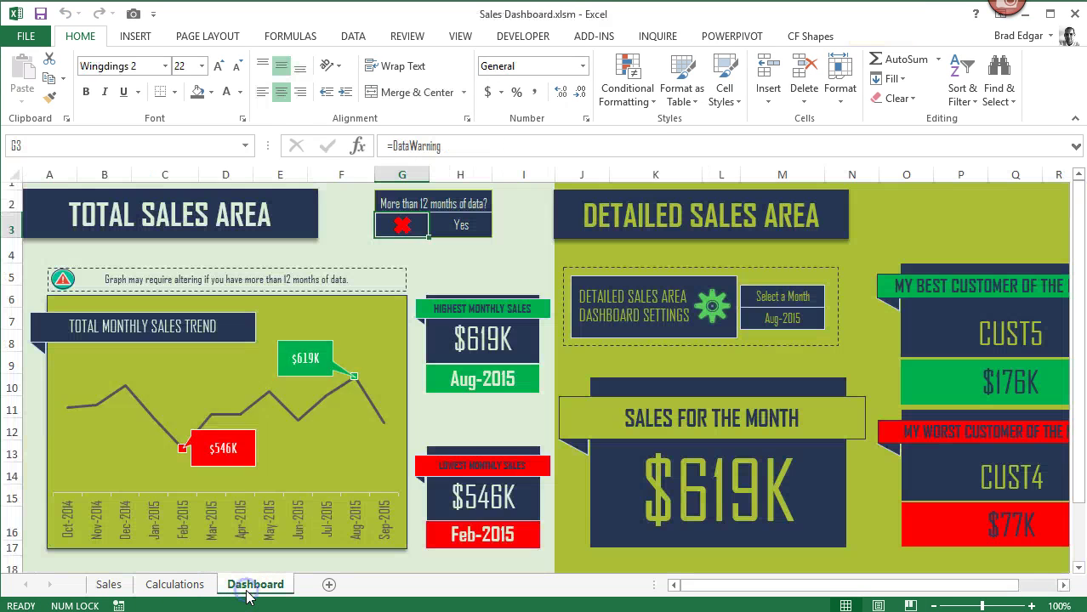
left_click(412, 231)
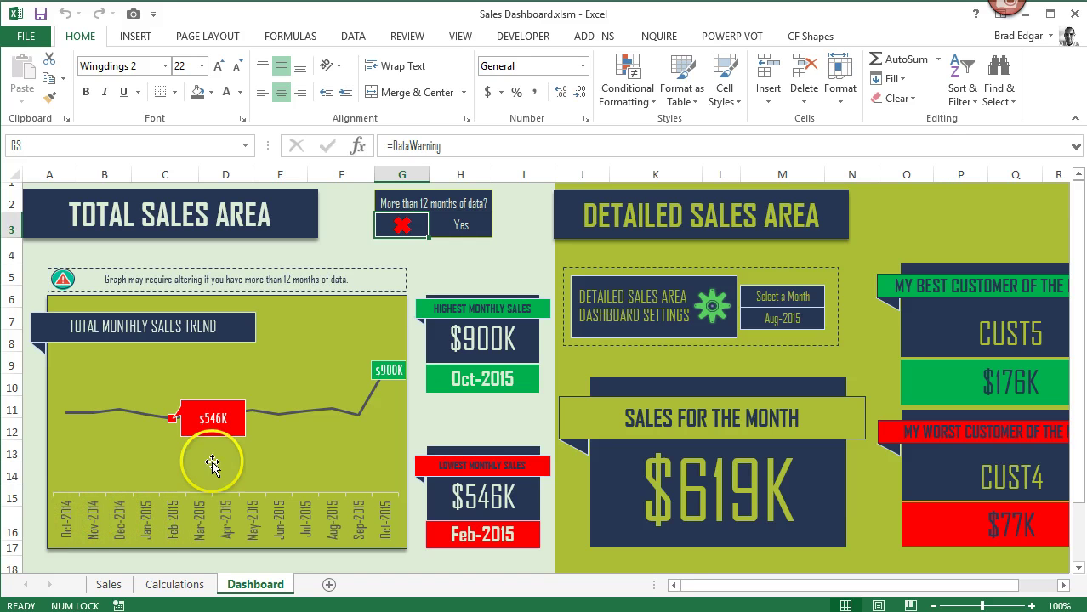
left_click(519, 267)
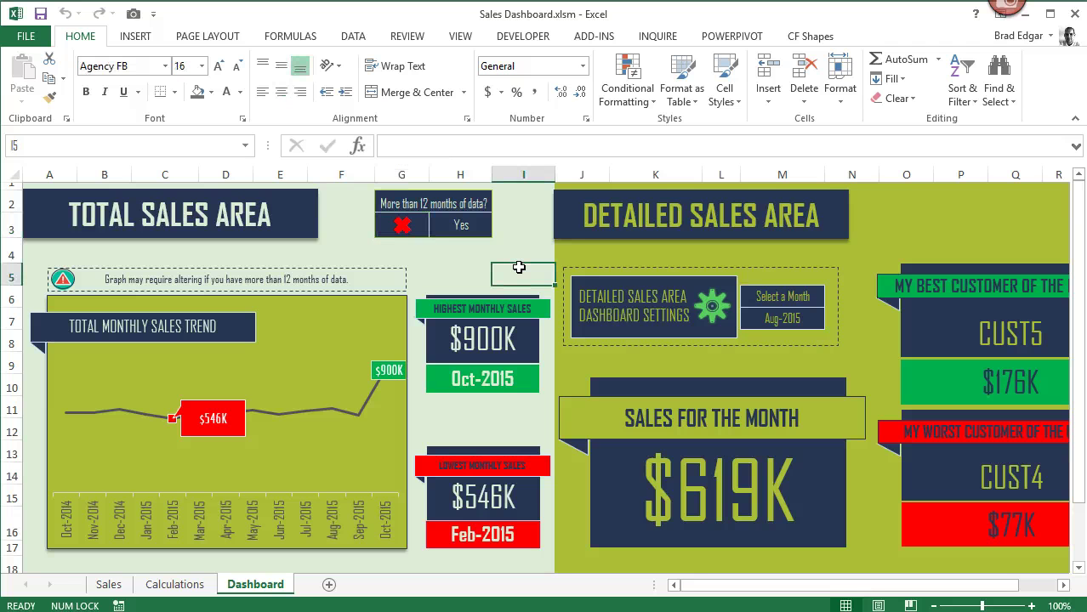
Step: Delete test row 18161 from Sales and select empty validation cell D18 on Calculations
left_click(112, 593)
right_click(17, 531)
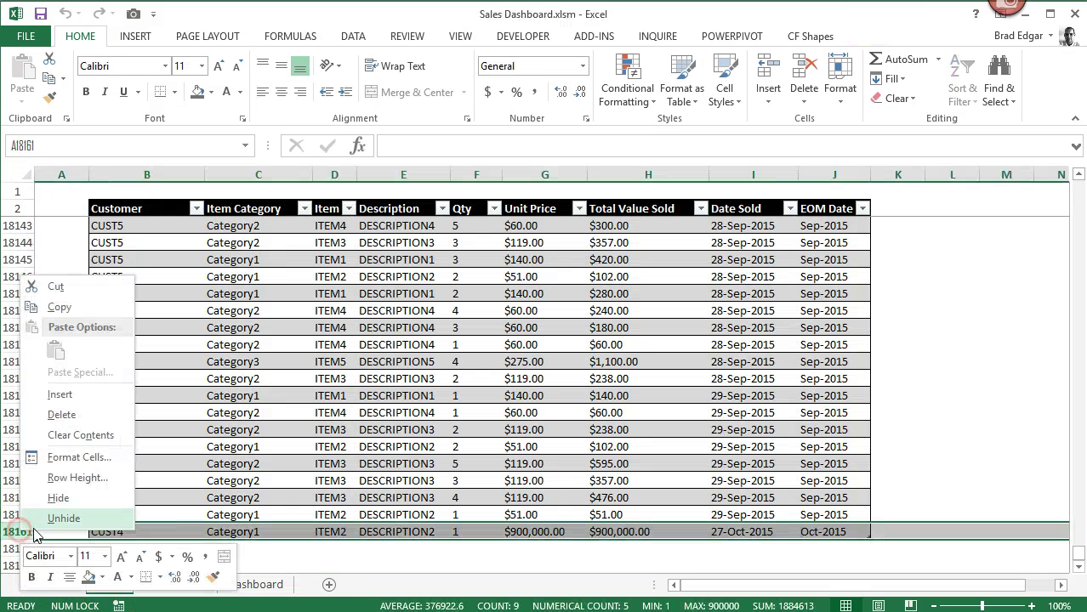
left_click(67, 416)
left_click(247, 584)
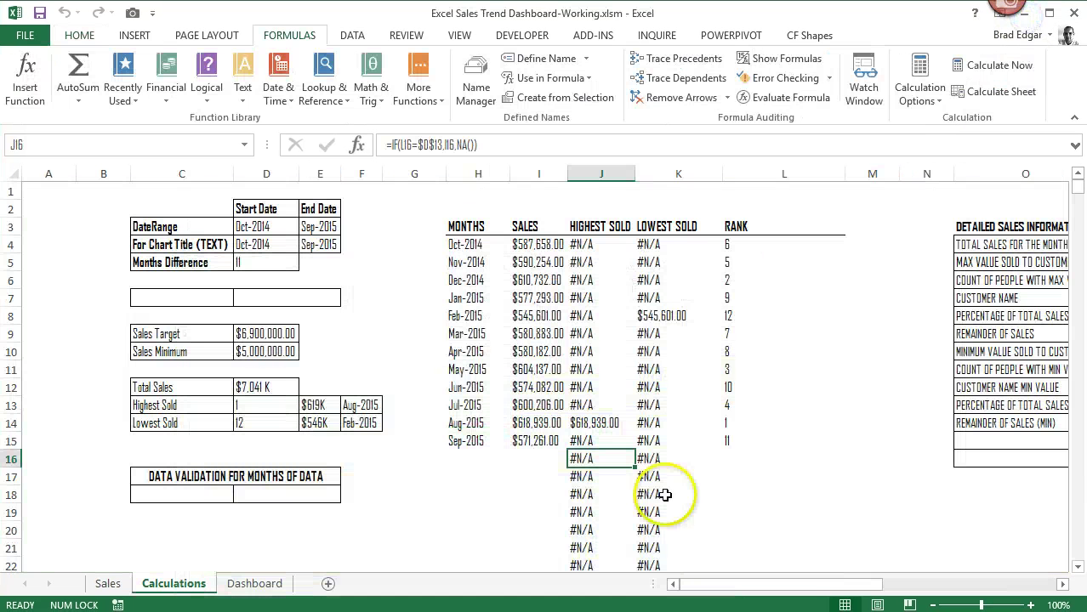
left_click(302, 493)
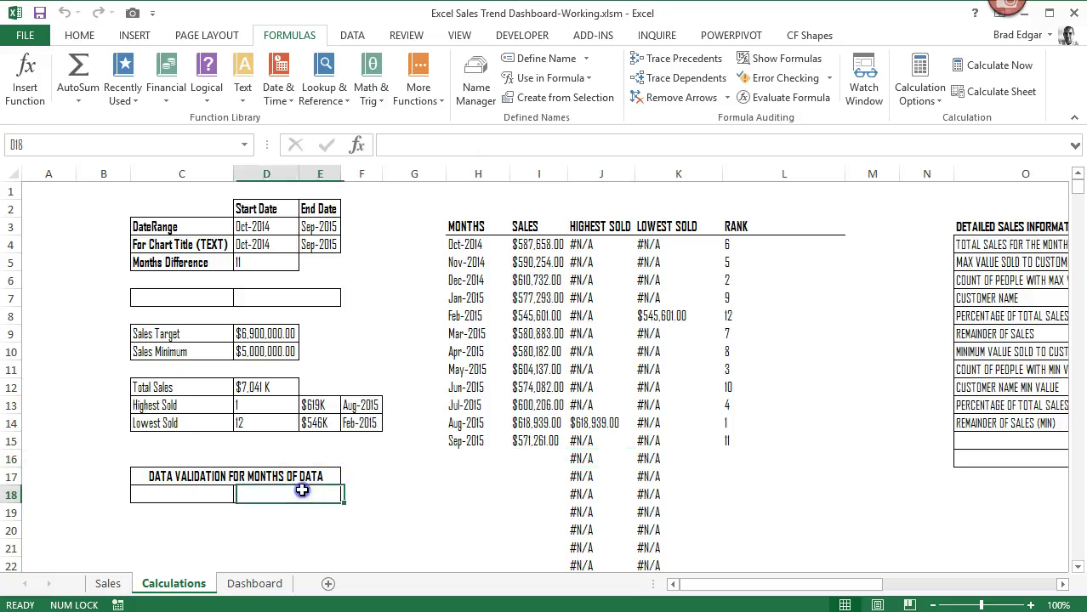
Step: Insert the Wingdings 2 check mark and cross symbols into cell G18
left_click(419, 502)
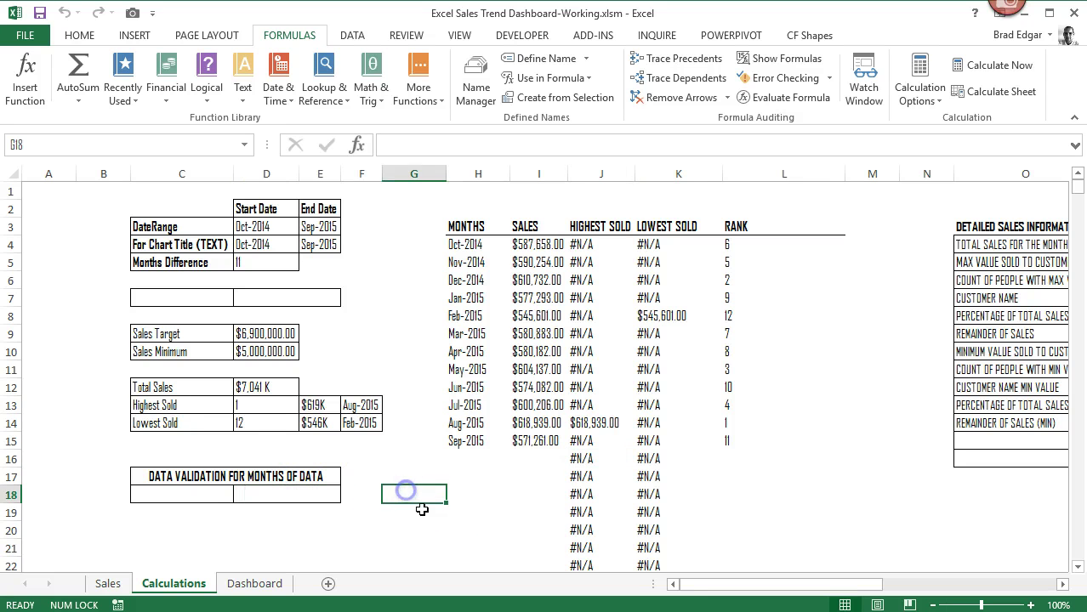
left_click(133, 36)
left_click(979, 78)
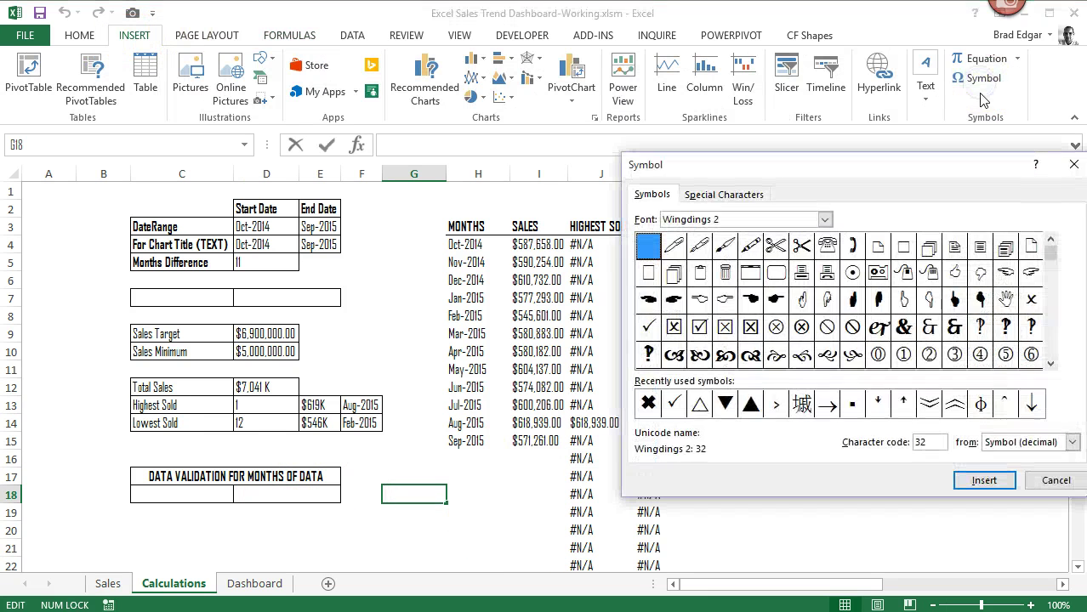
left_click(648, 403)
left_click(977, 479)
left_click(673, 403)
left_click(984, 480)
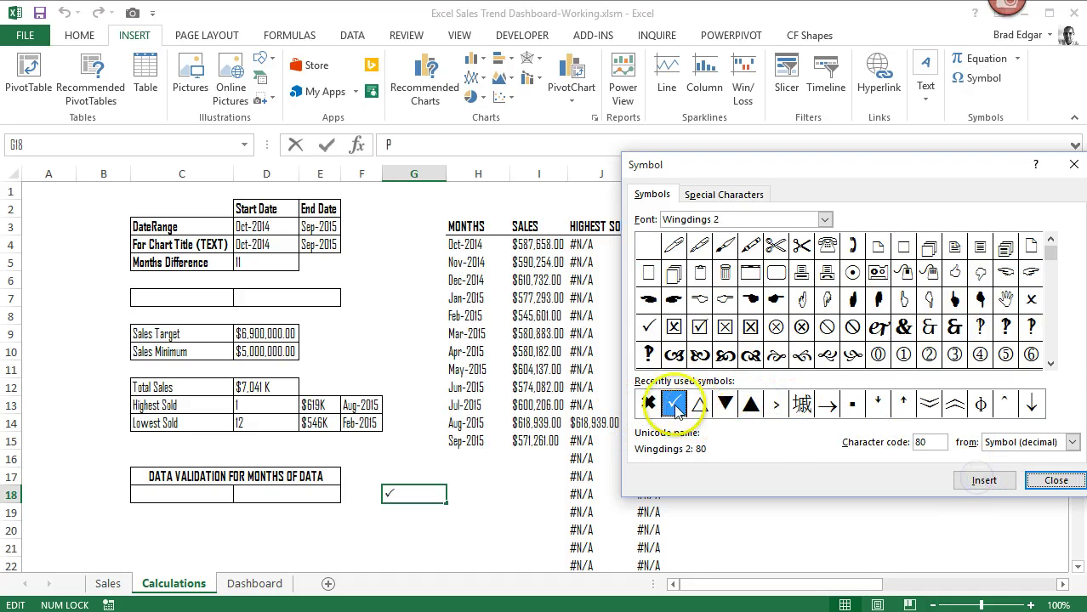
left_click(648, 403)
left_click(980, 479)
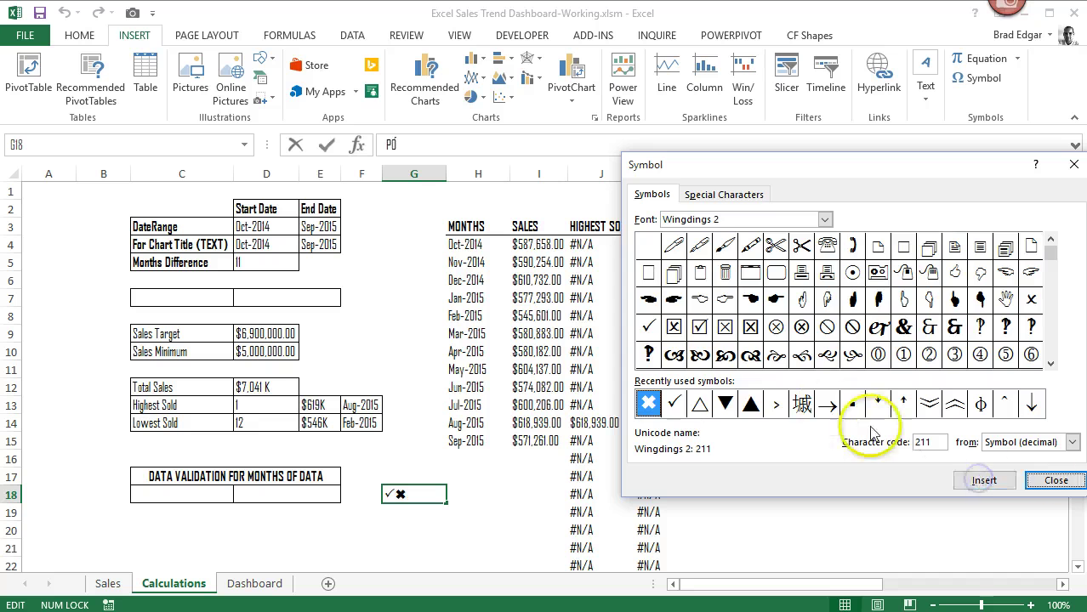
left_click(1055, 481)
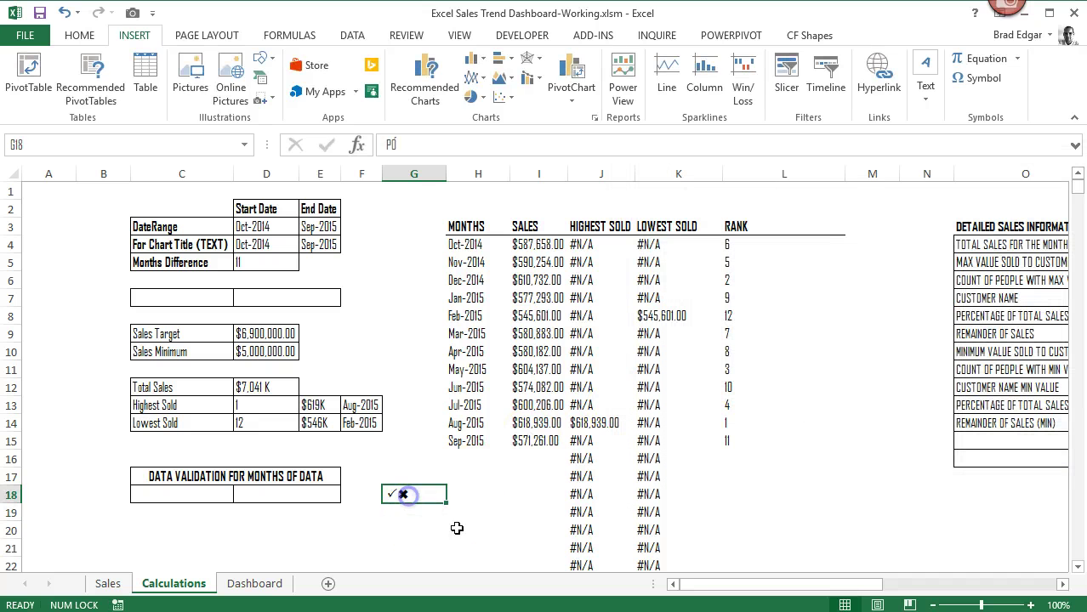
Step: Set G18's font to Agency FB, after briefly trying A Sensible Armadillo
left_click(79, 35)
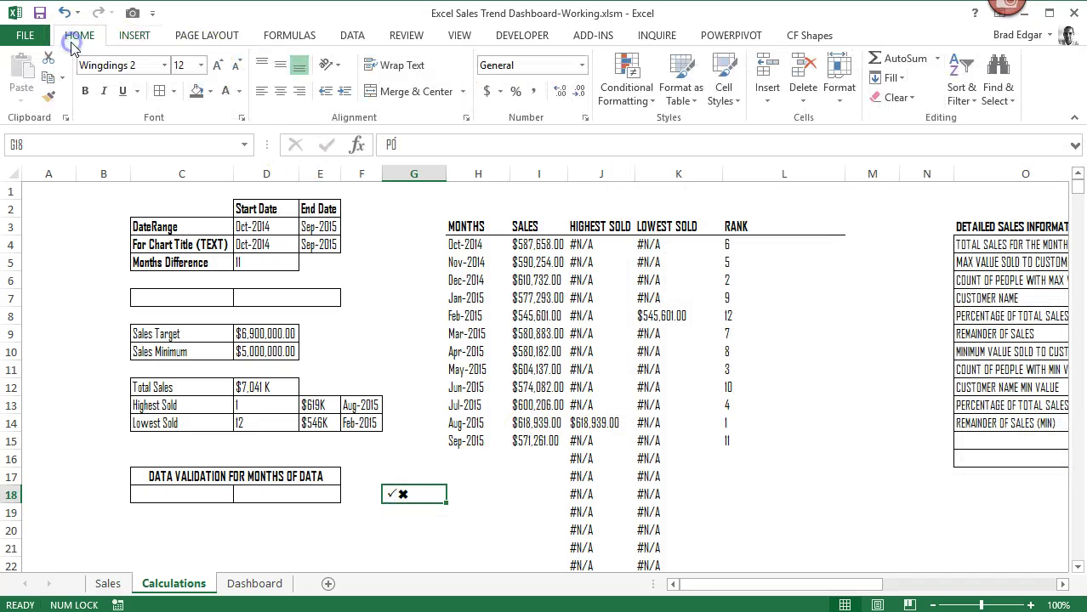
left_click(161, 65)
left_click(305, 272)
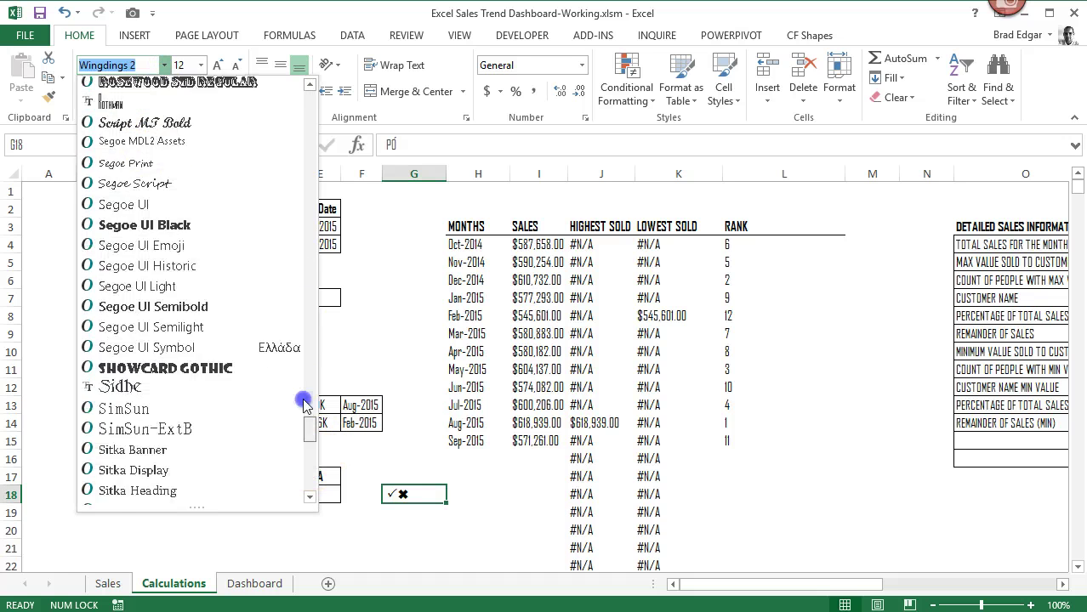
left_click_drag(305, 272, 309, 80)
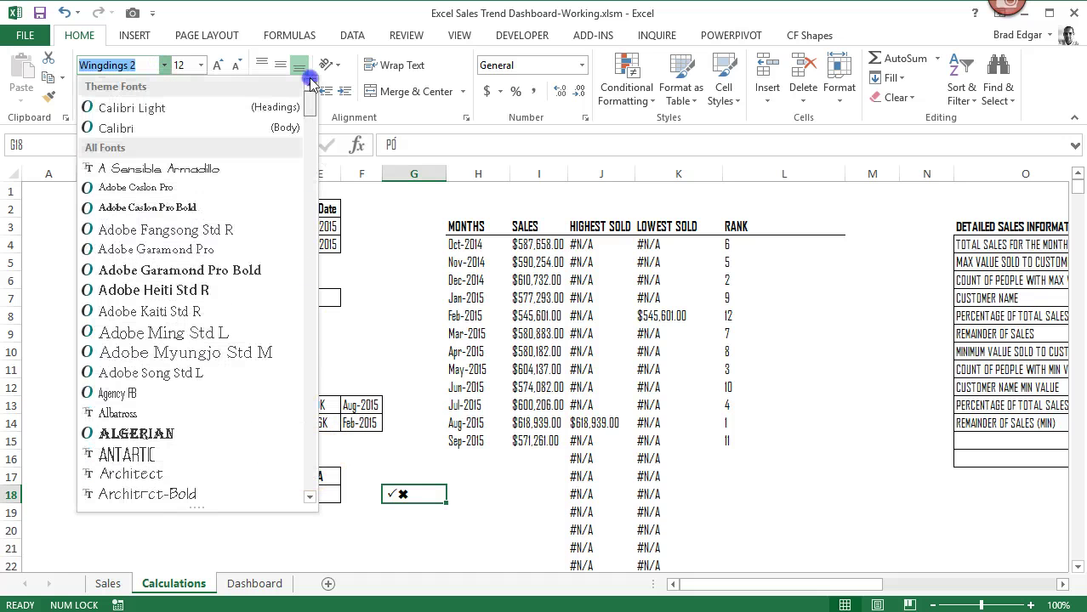
left_click(158, 168)
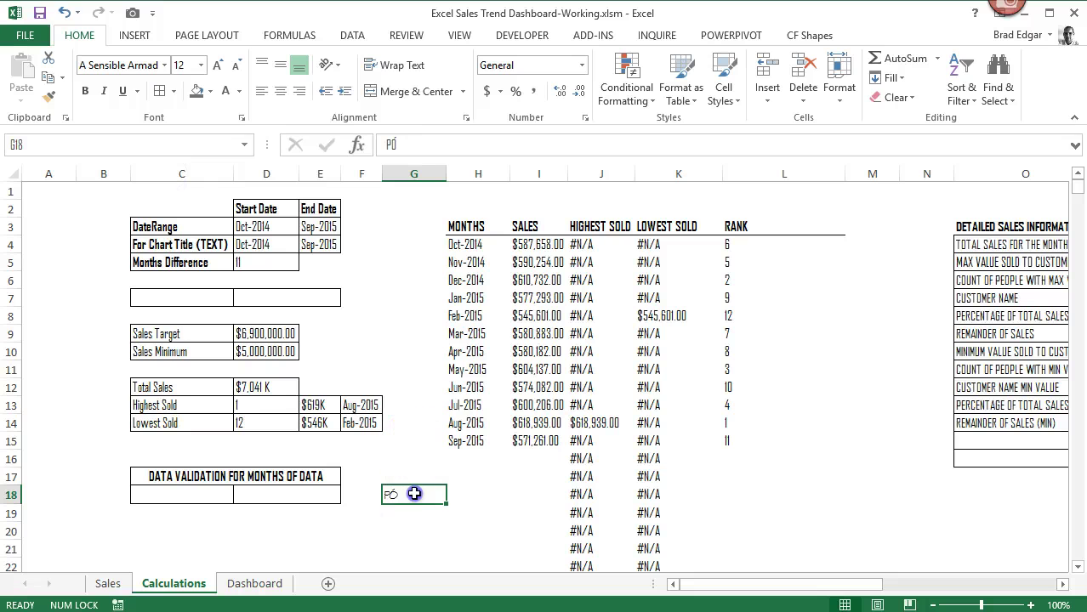
left_click(401, 455)
left_click(391, 495)
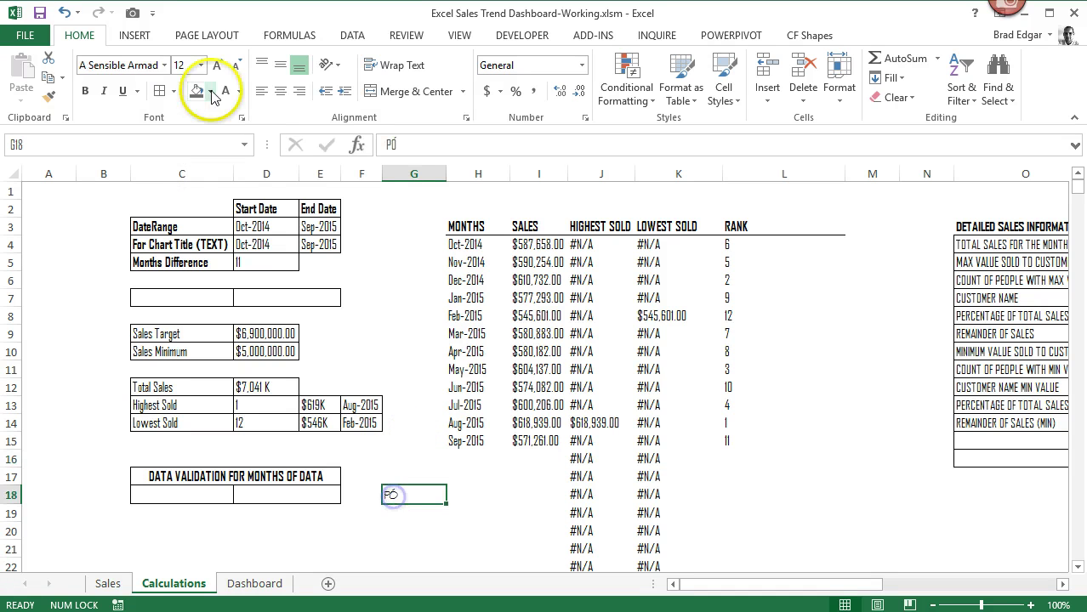
left_click(164, 64)
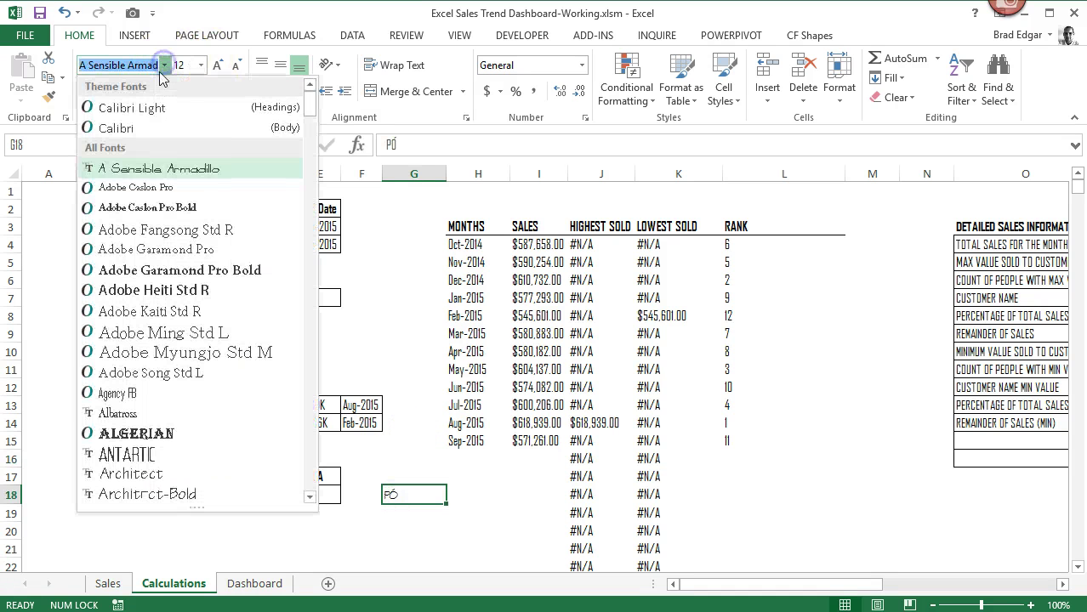
left_click(136, 403)
Step: Select the PÖ text inside G18, then move to cell C18
left_click(360, 423)
left_click(395, 491)
double_click(394, 494)
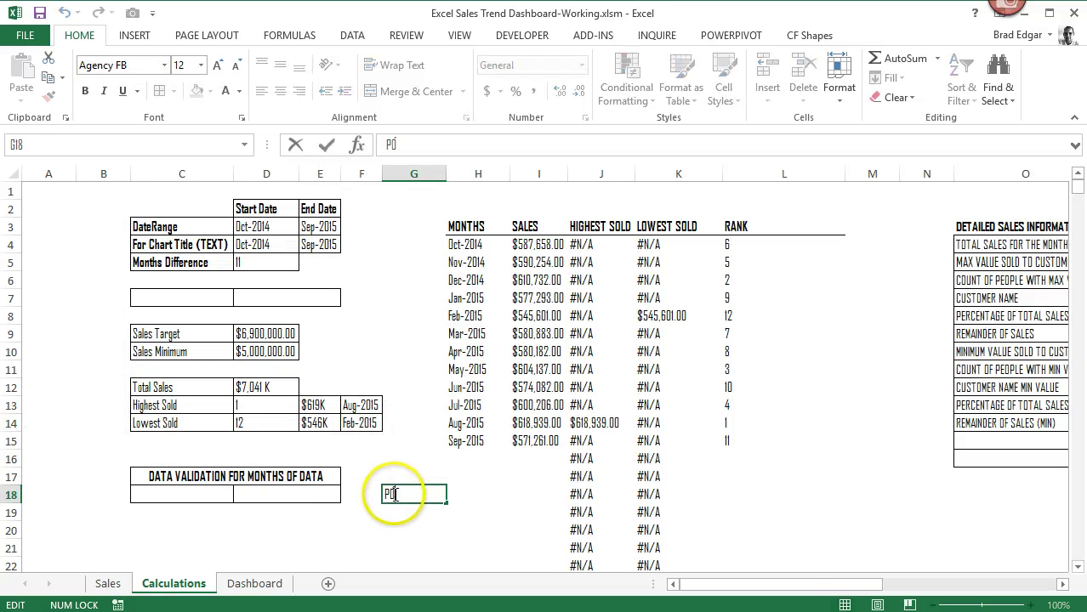
double_click(391, 494)
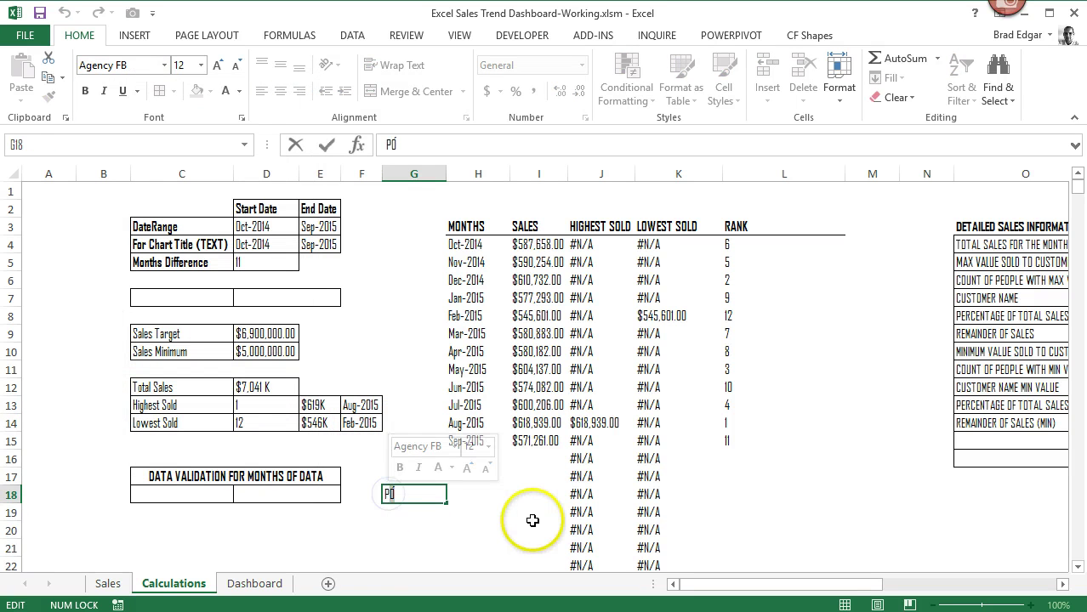
left_click(156, 492)
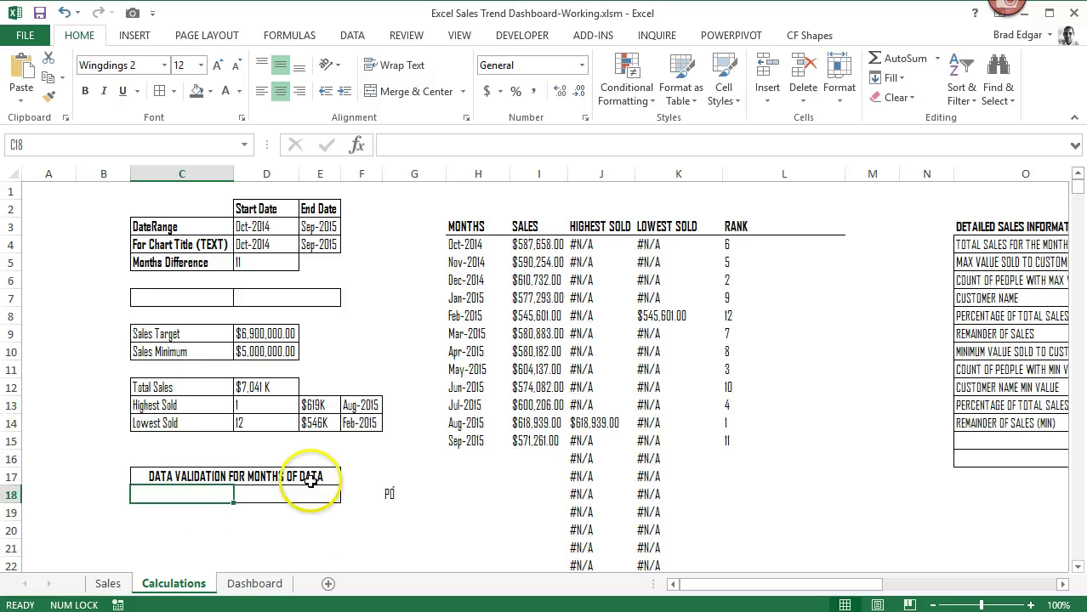
Step: Cancel the stray entry and set cell C18's font to Agency FB
type("=")
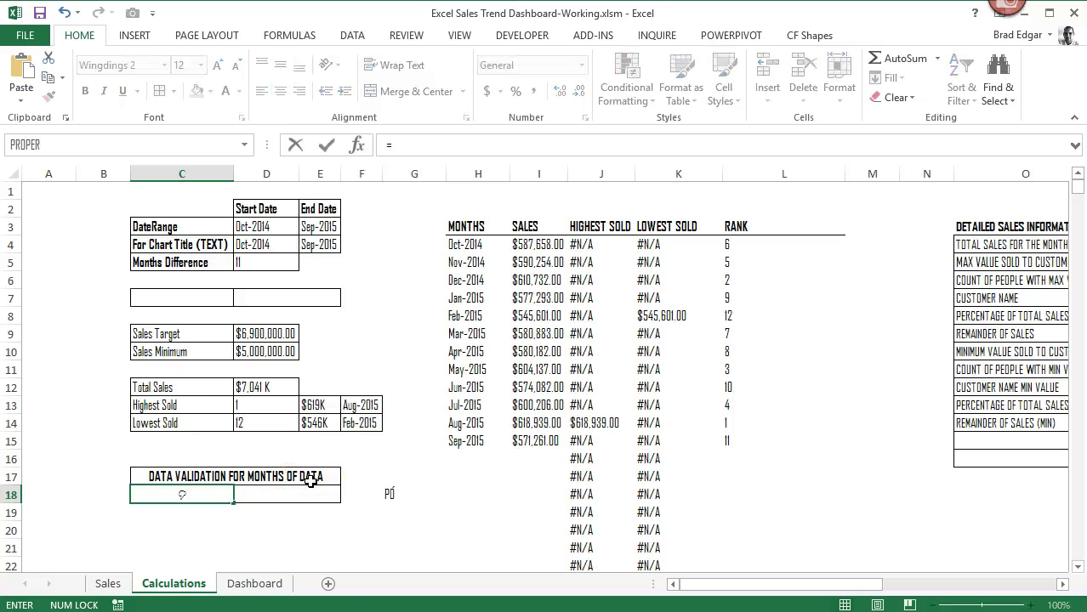
key("Escape")
left_click(213, 510)
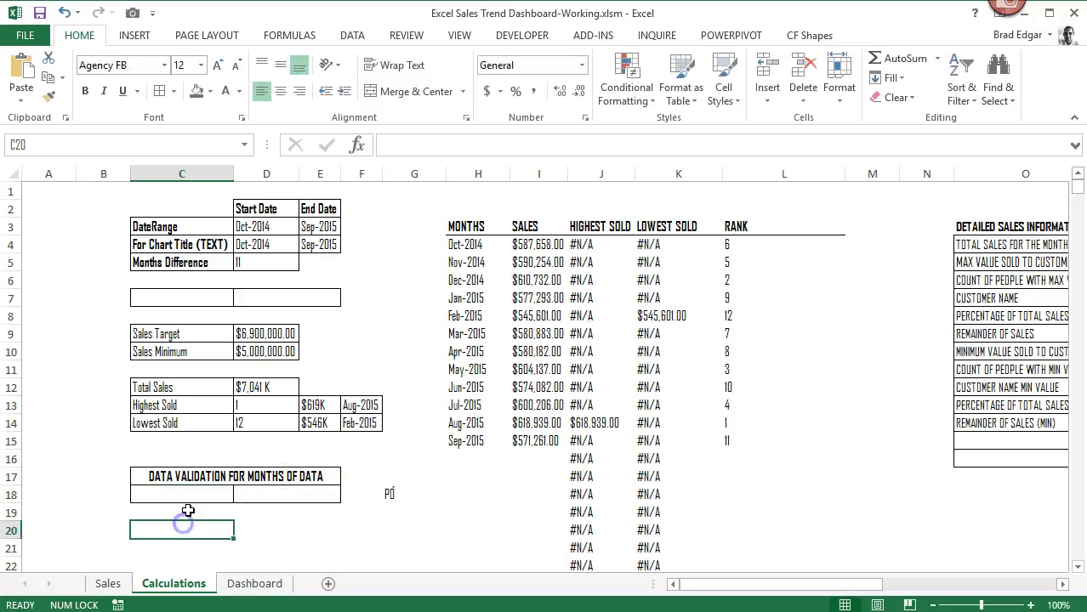
left_click(187, 501)
left_click(164, 64)
scroll(174, 191, "up", 4)
left_click_drag(308, 459, 315, 96)
left_click(137, 393)
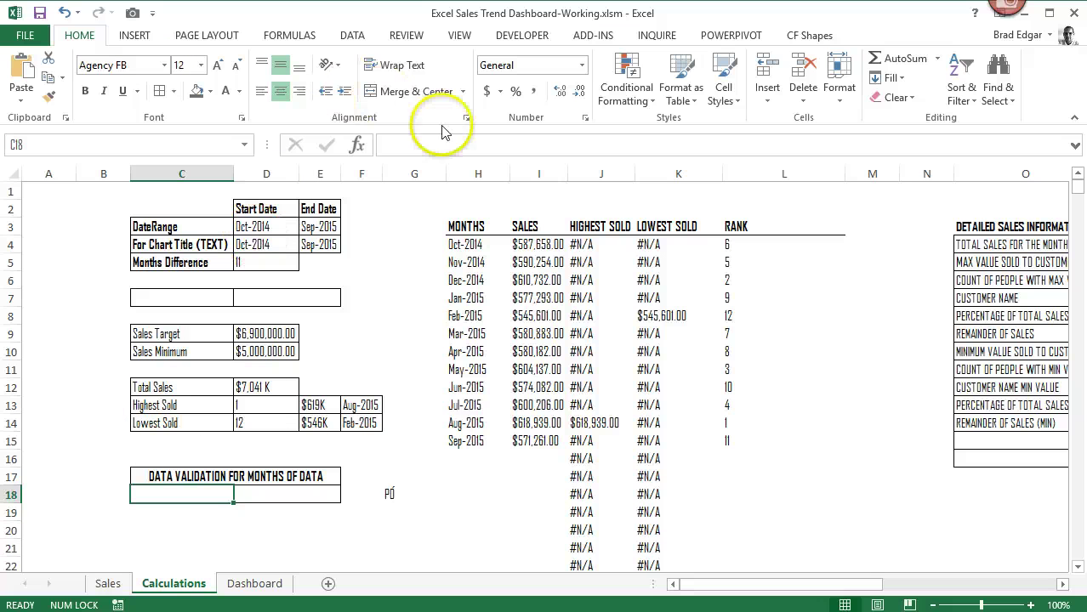
Step: Enter =IF(D18="NO","P","Ó") in C18, switching to the US English keyboard for quotes
left_click(417, 142)
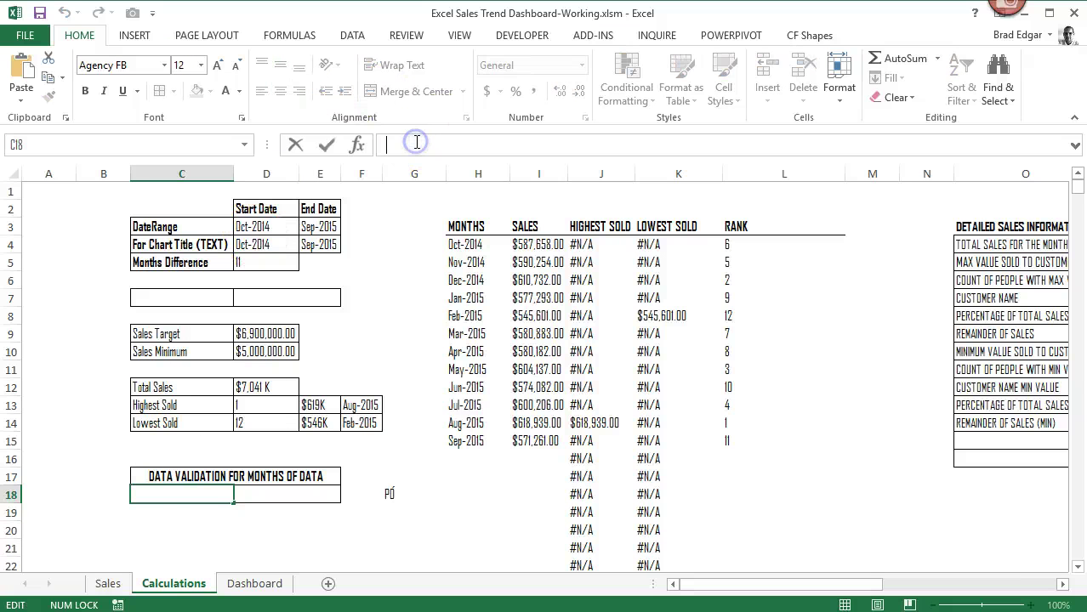
double_click(181, 493)
type("=")
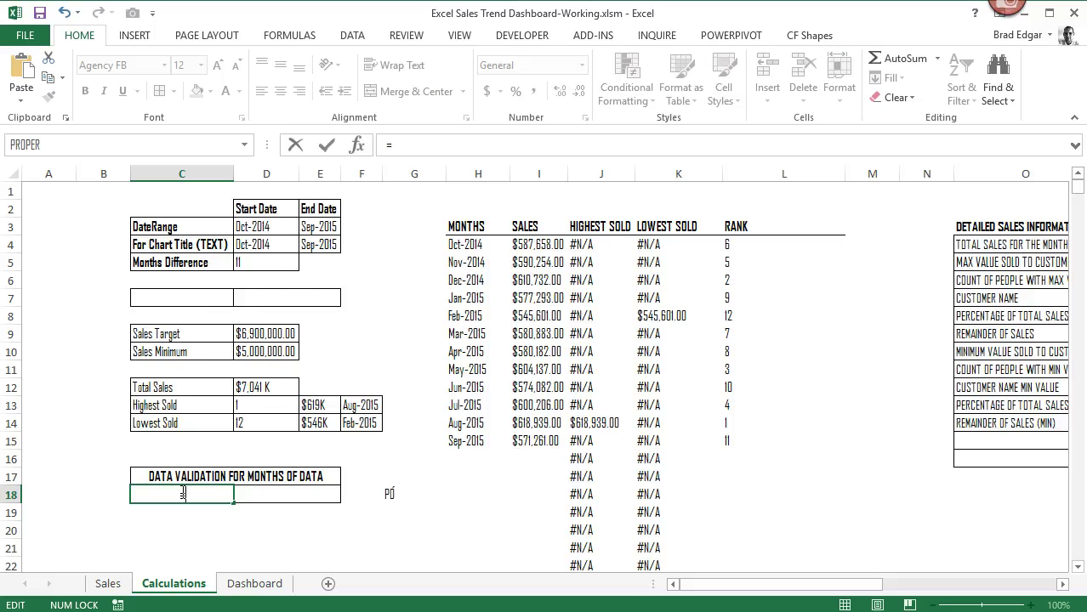
type("if(")
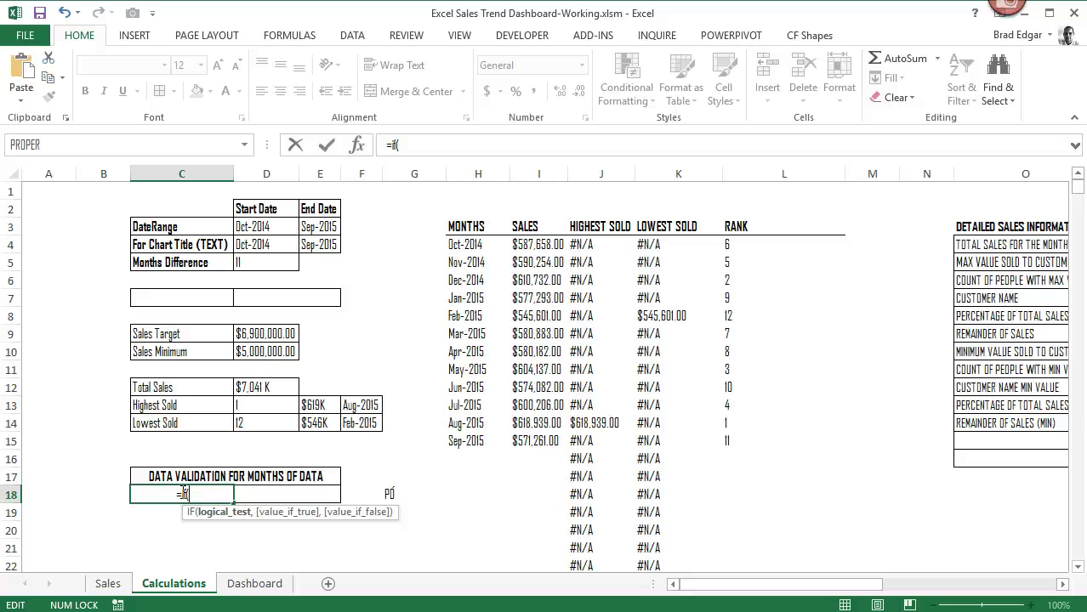
left_click(306, 495)
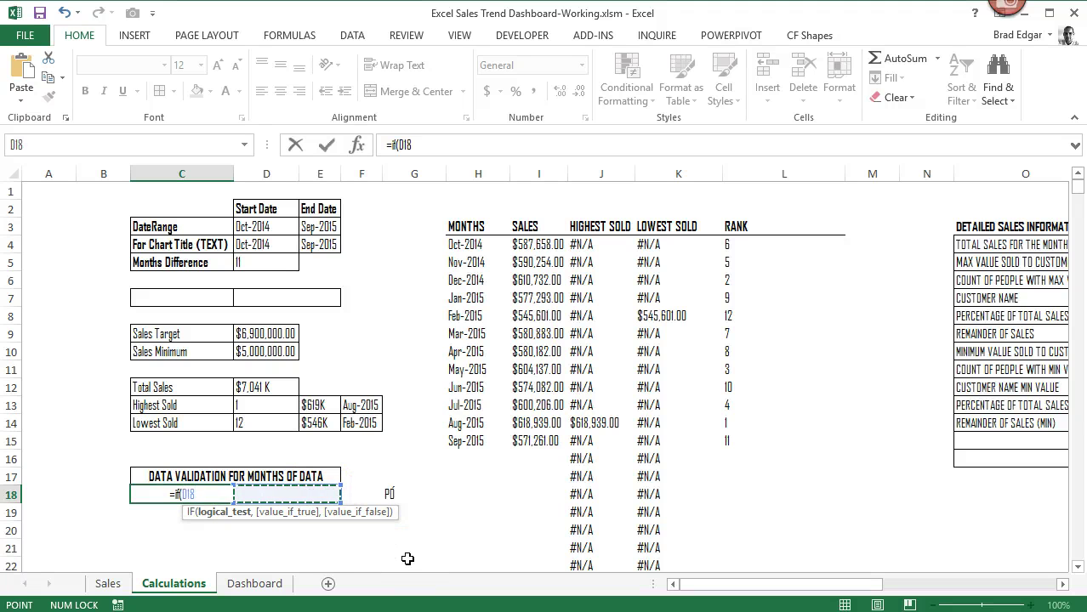
type("=\"N")
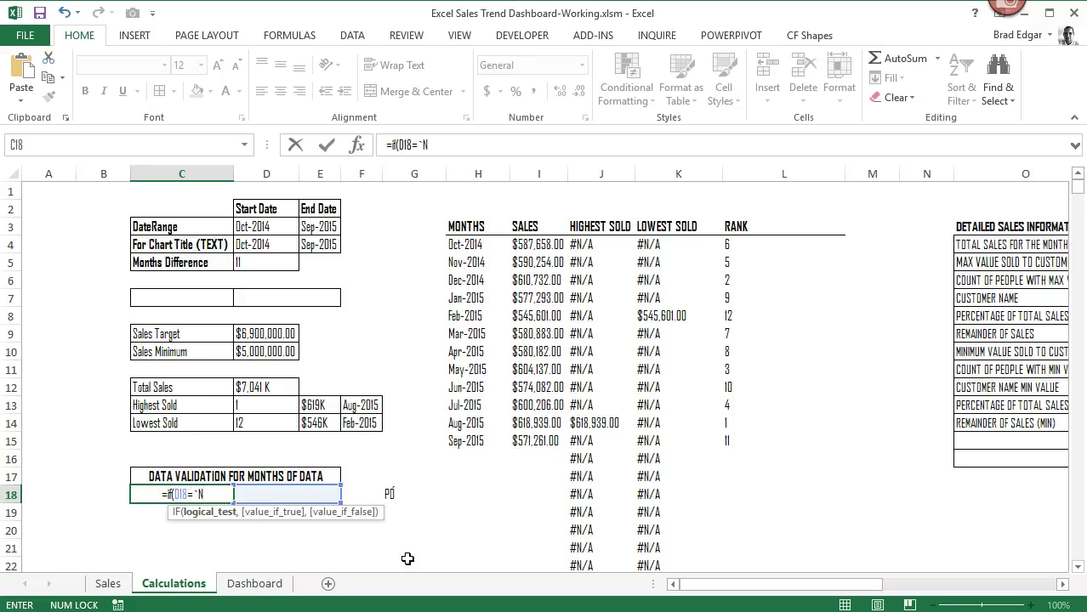
key("BackSpace")
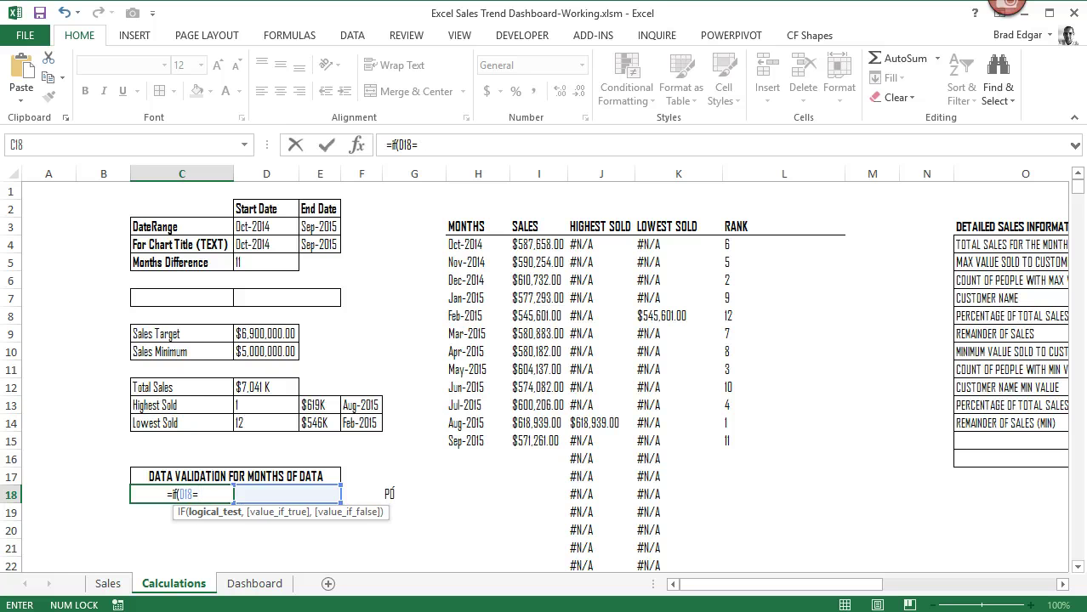
key("super+space")
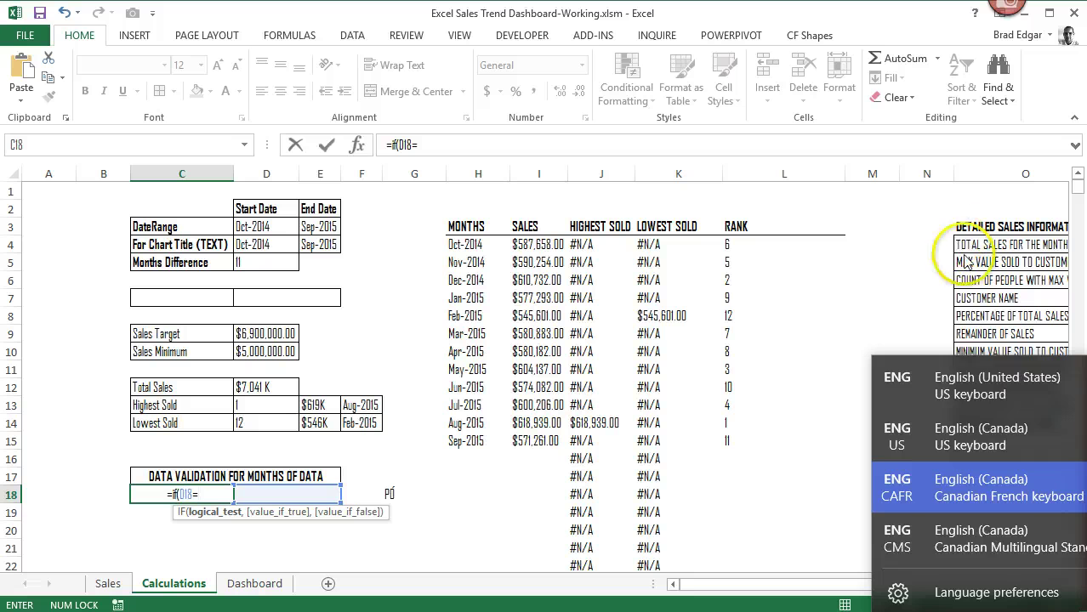
left_click(970, 382)
left_click(218, 494)
type("'")
key("BackSpace")
type("\"NO")
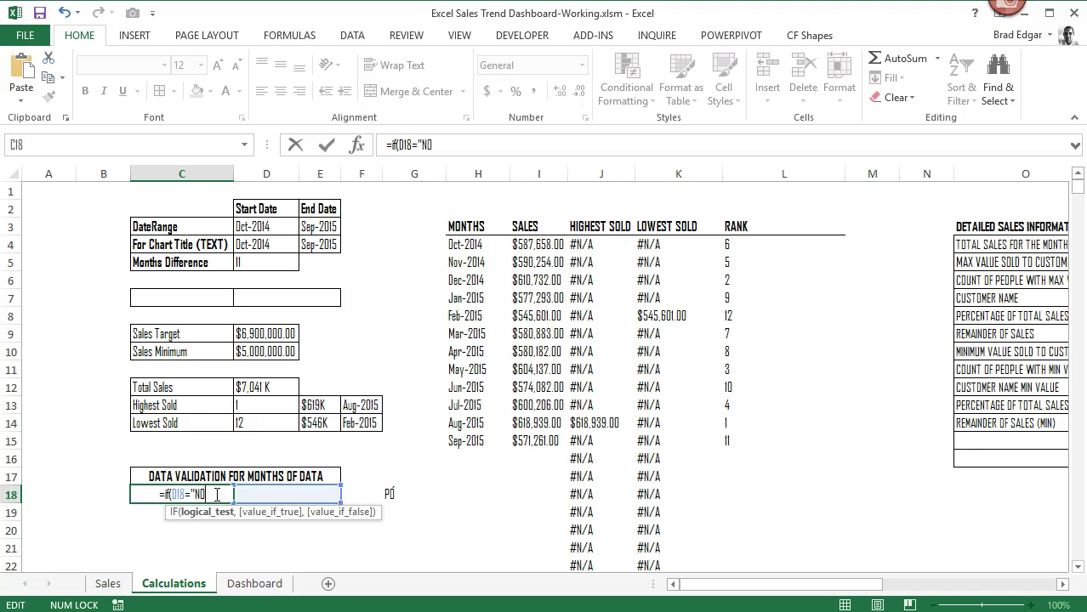
type("\"")
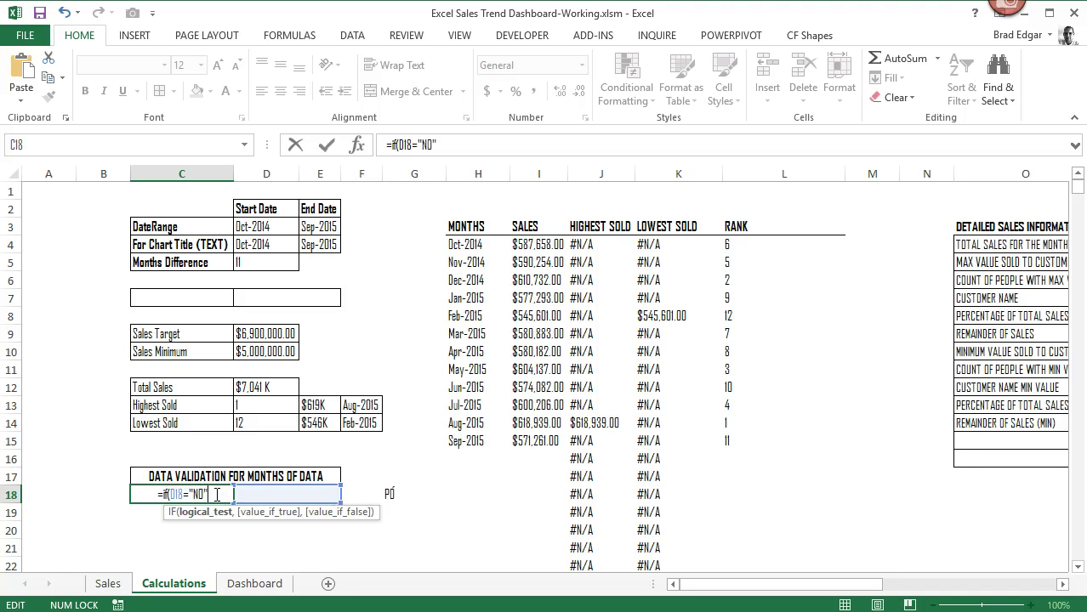
type(",\"P\"")
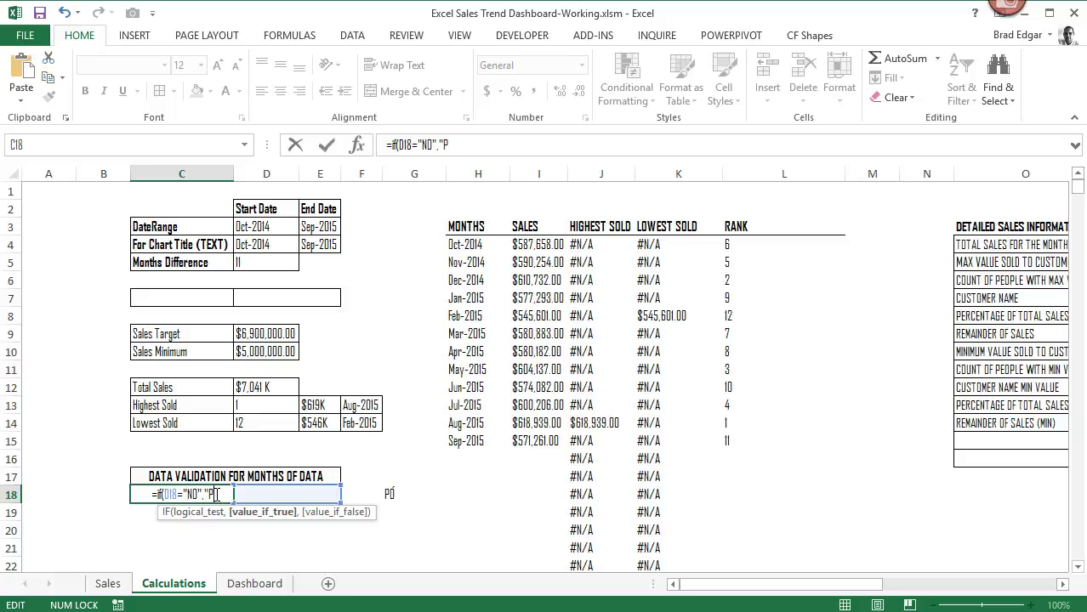
type(",")
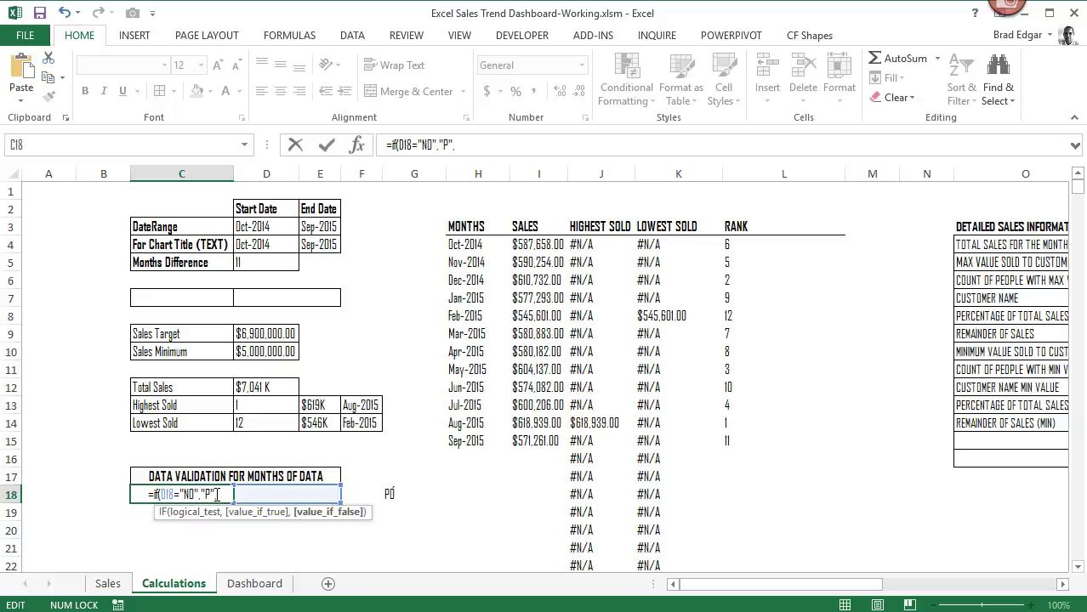
type("\"")
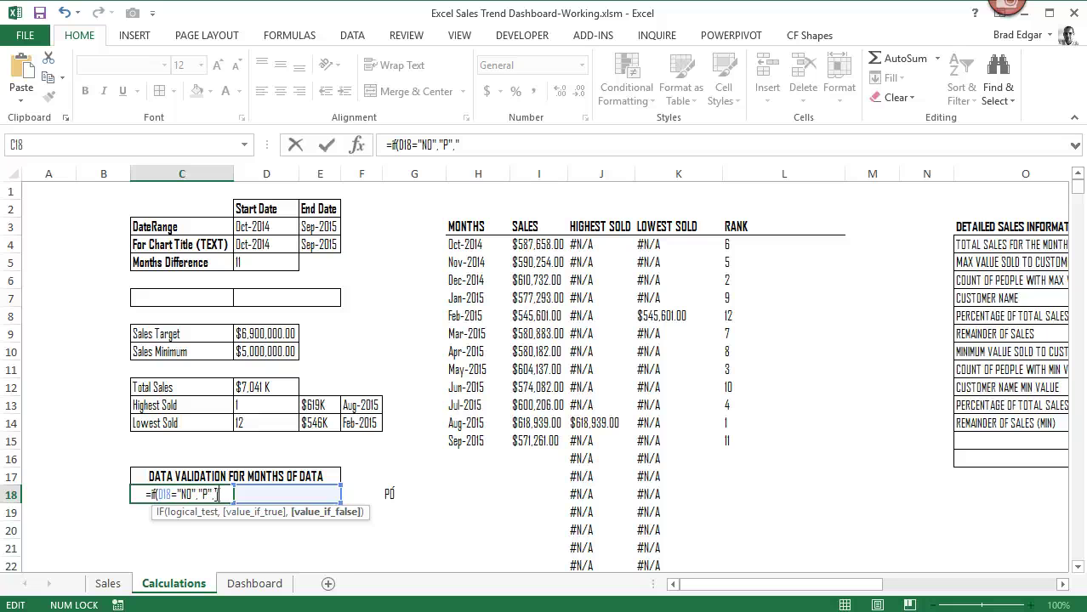
type("Ó\")")
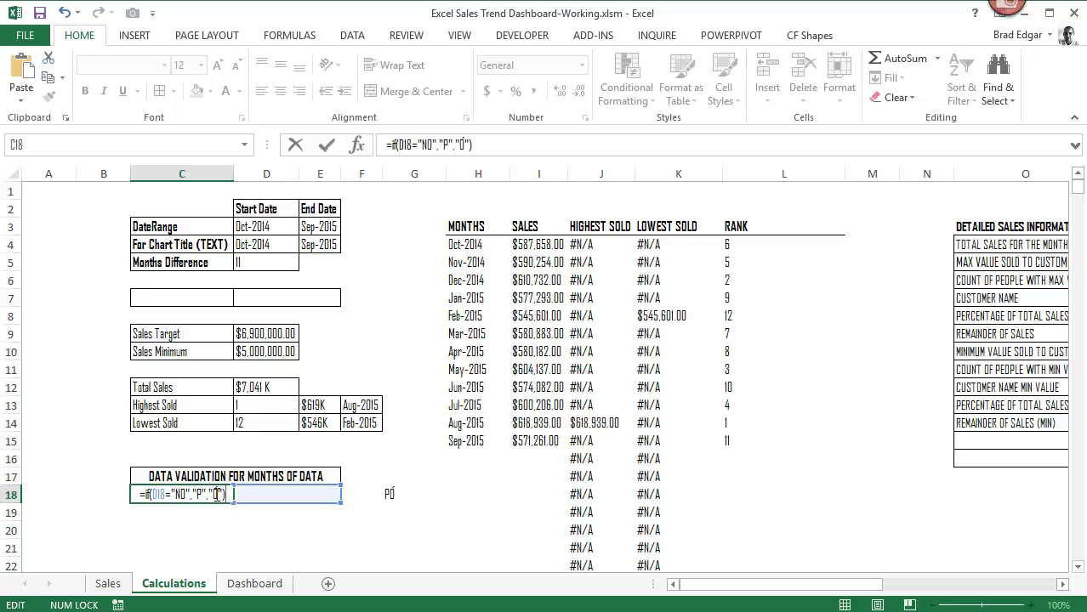
key("Return")
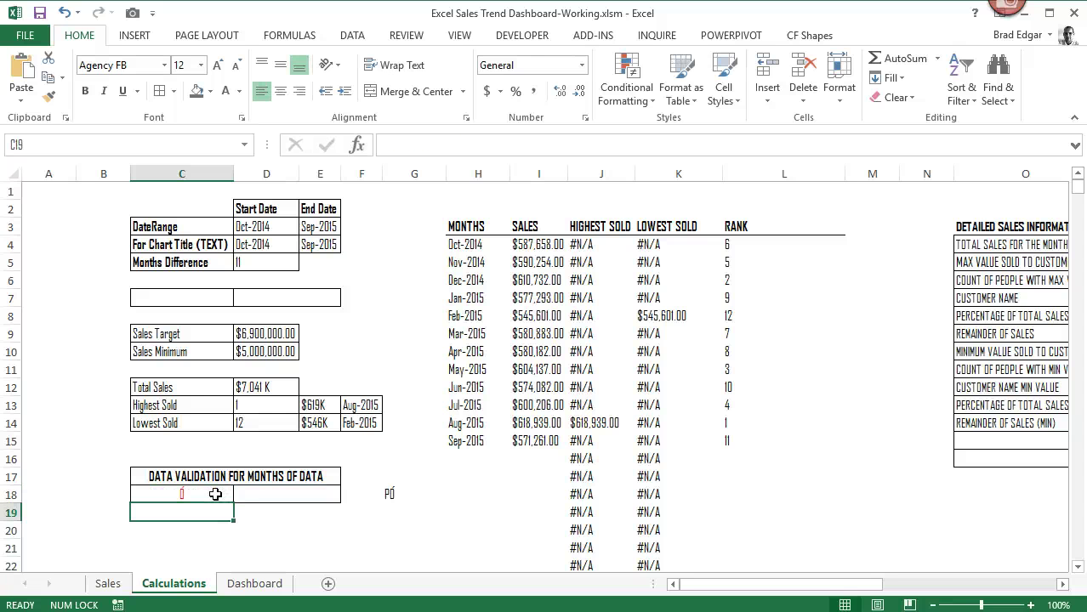
Step: Clear all conditional formatting rules from cell C18
left_click(222, 497)
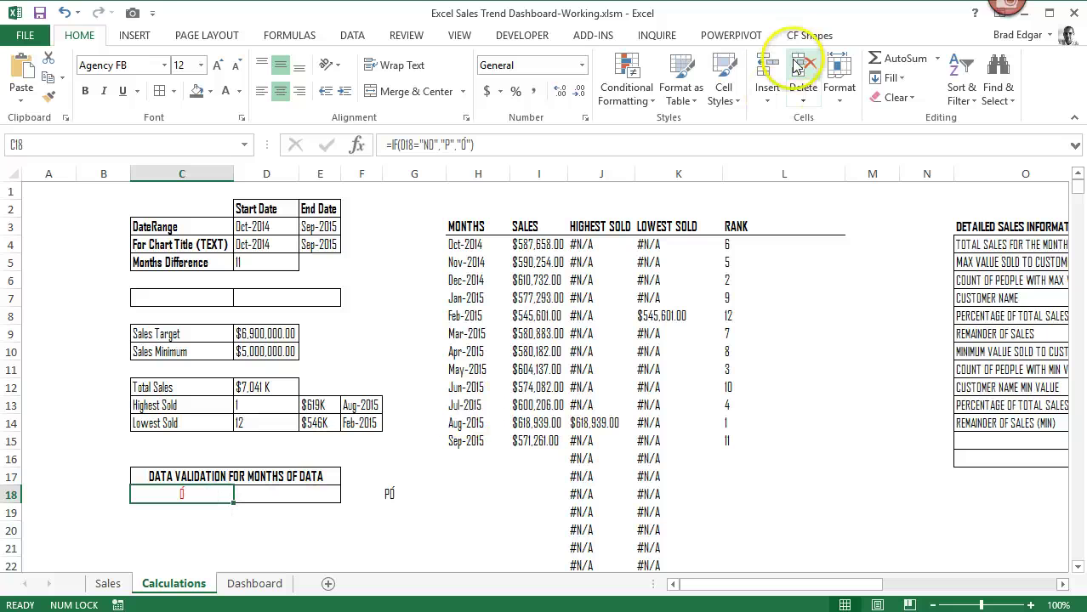
left_click(630, 94)
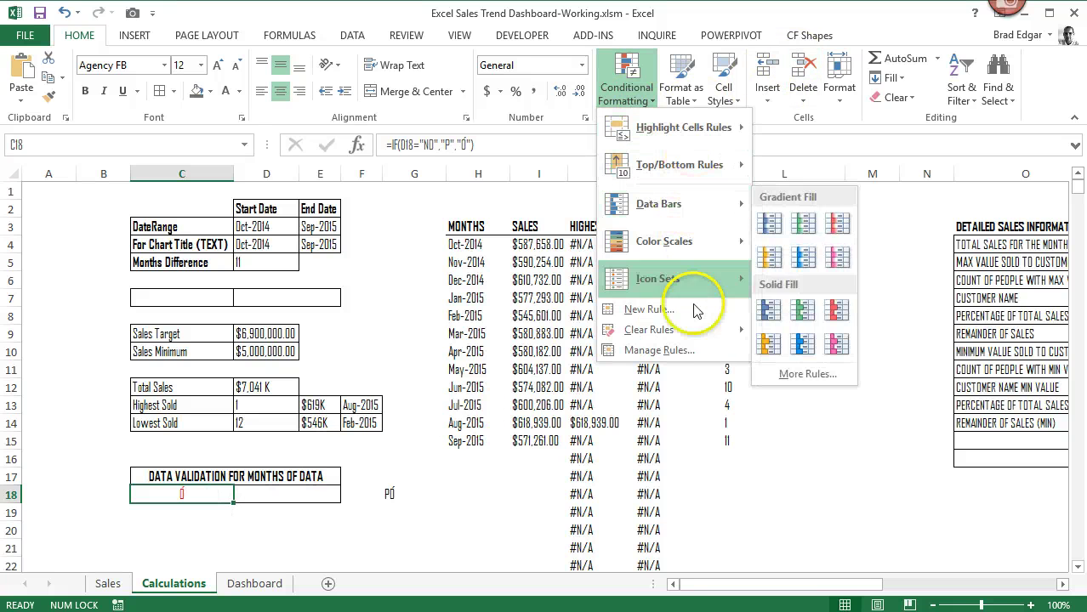
mouse_move(698, 332)
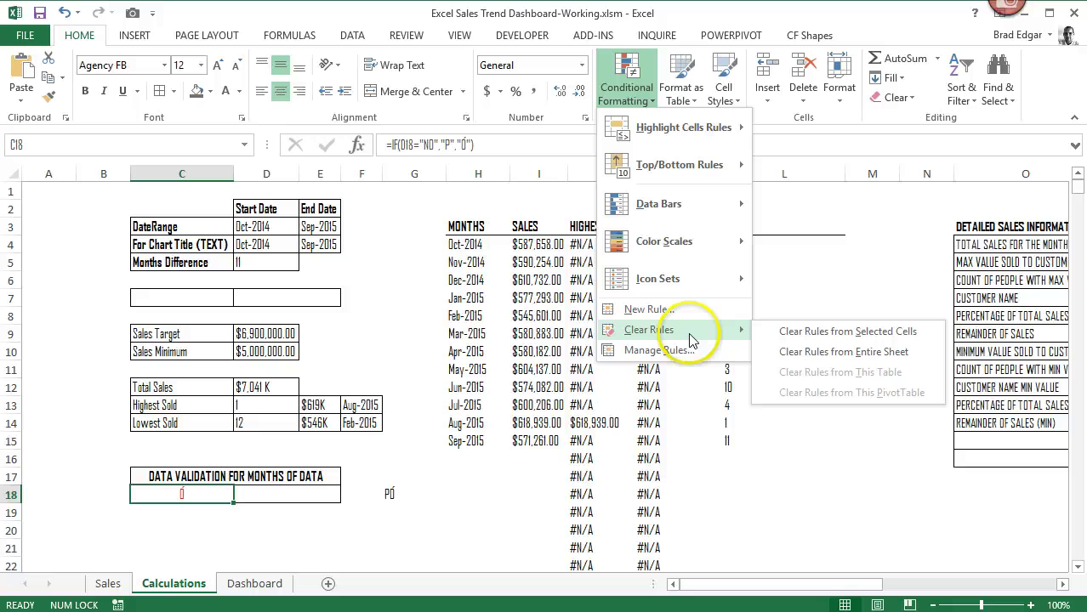
left_click(833, 333)
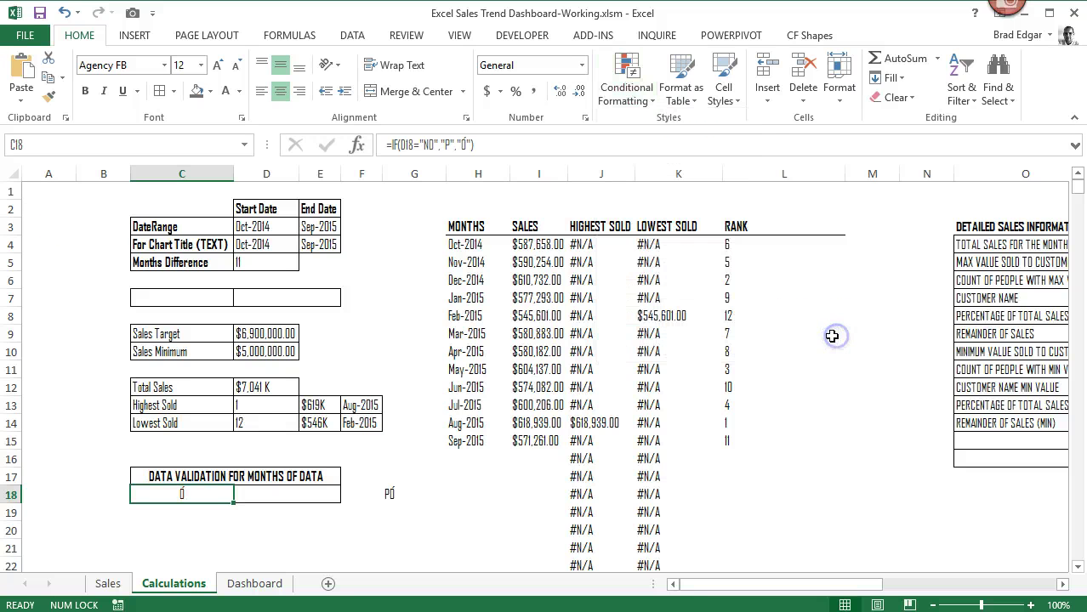
Step: Check the dashboard indicator cell G3, then return to the Calculations sheet
left_click(229, 585)
left_click(413, 226)
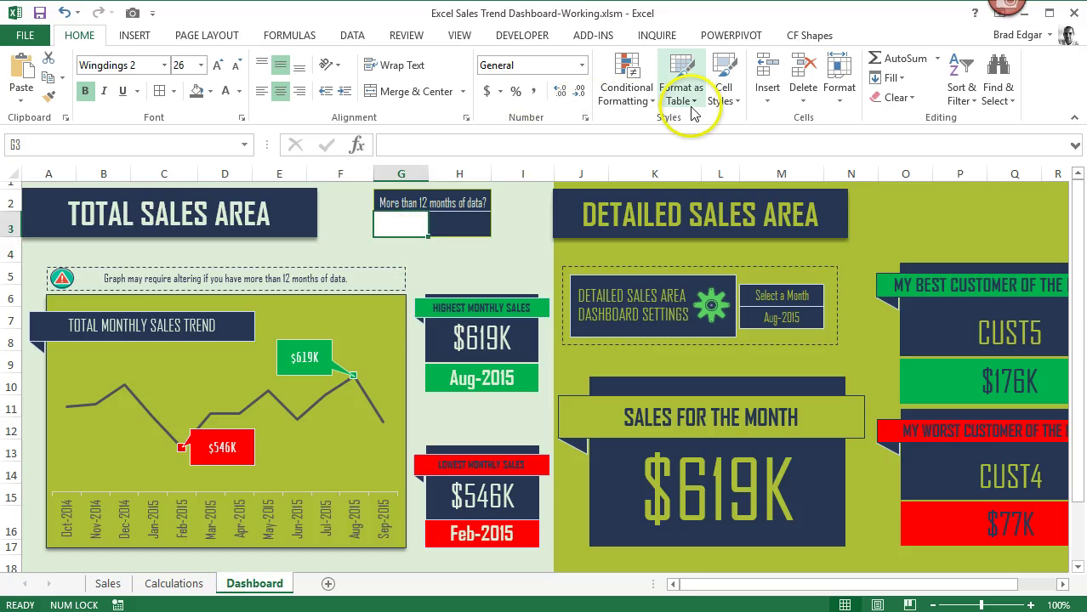
left_click(109, 584)
left_click(174, 584)
Step: Set C18's font to Wingdings 2 so it displays a cross symbol
left_click(240, 496)
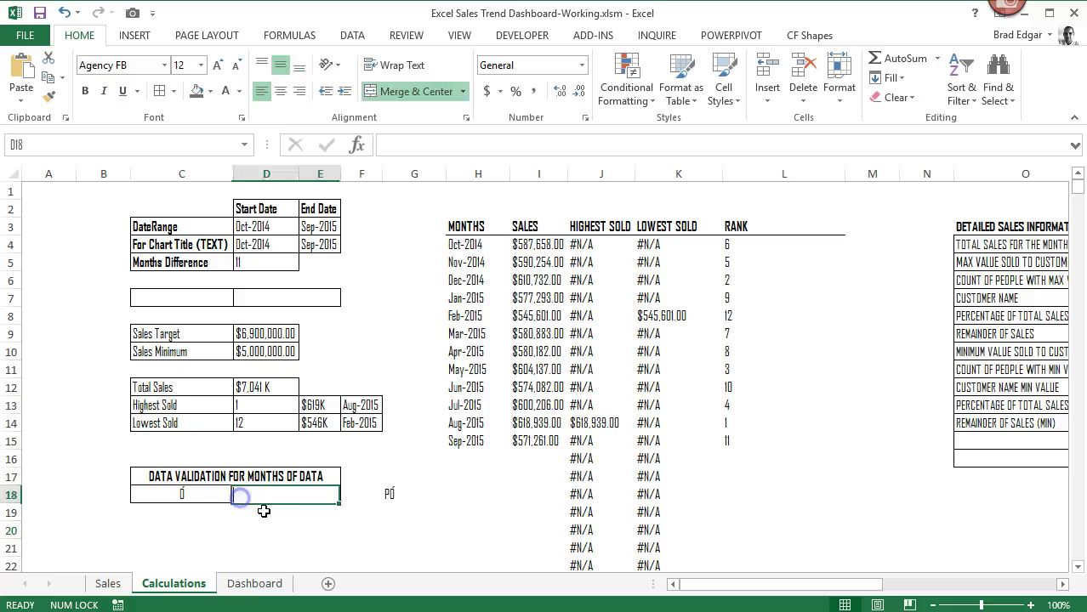
left_click(182, 494)
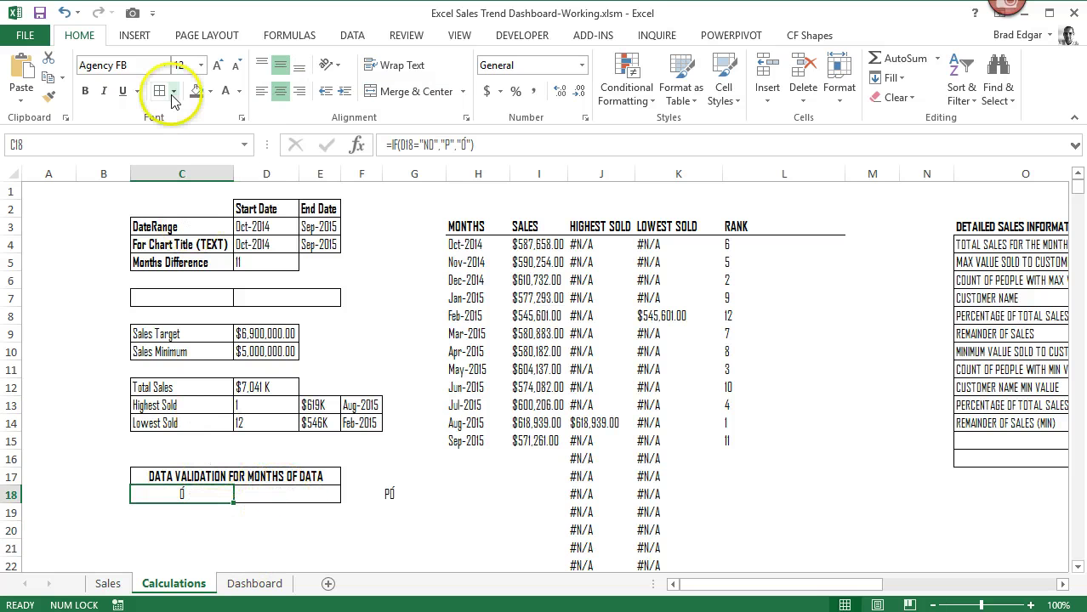
left_click(164, 64)
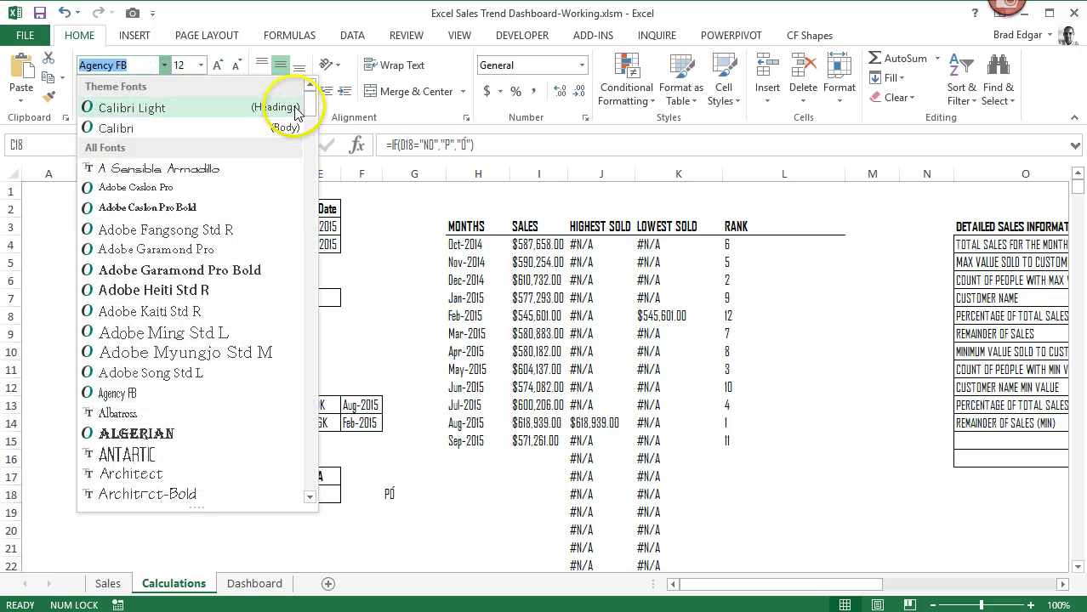
left_click_drag(308, 119, 281, 496)
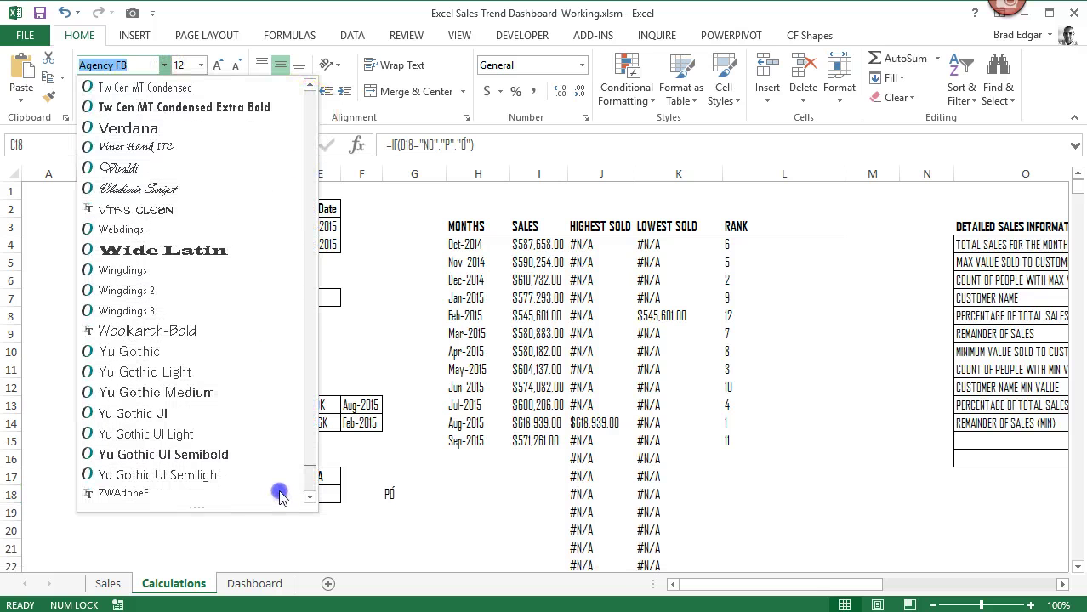
left_click(128, 290)
left_click(242, 520)
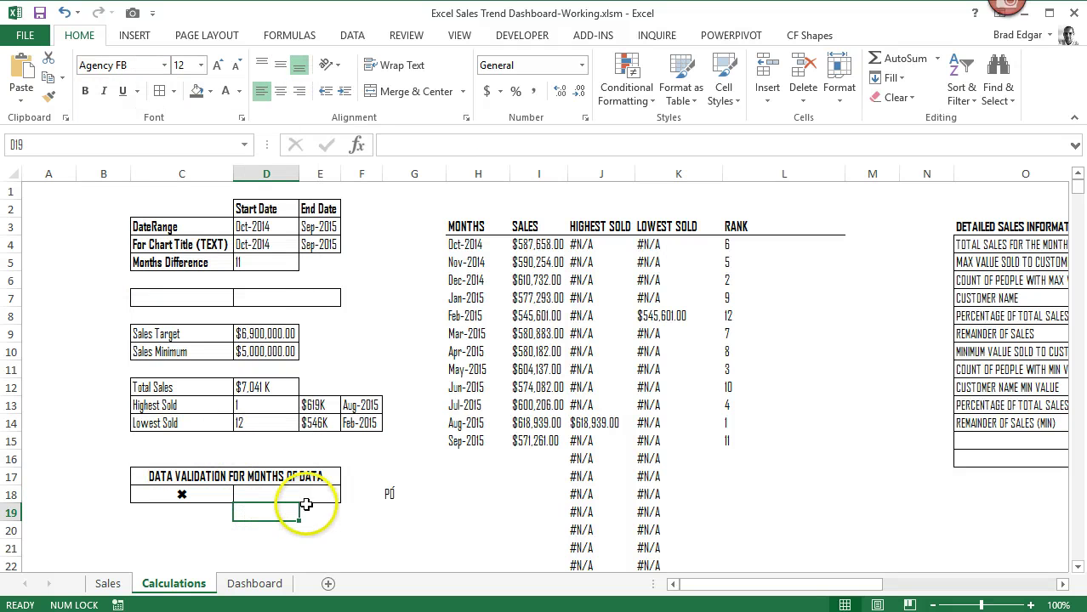
left_click(199, 496)
Step: Enter =IF(COUNT(ListMonths)>12,"YES","NO") in D18, which returns NO
left_click(275, 498)
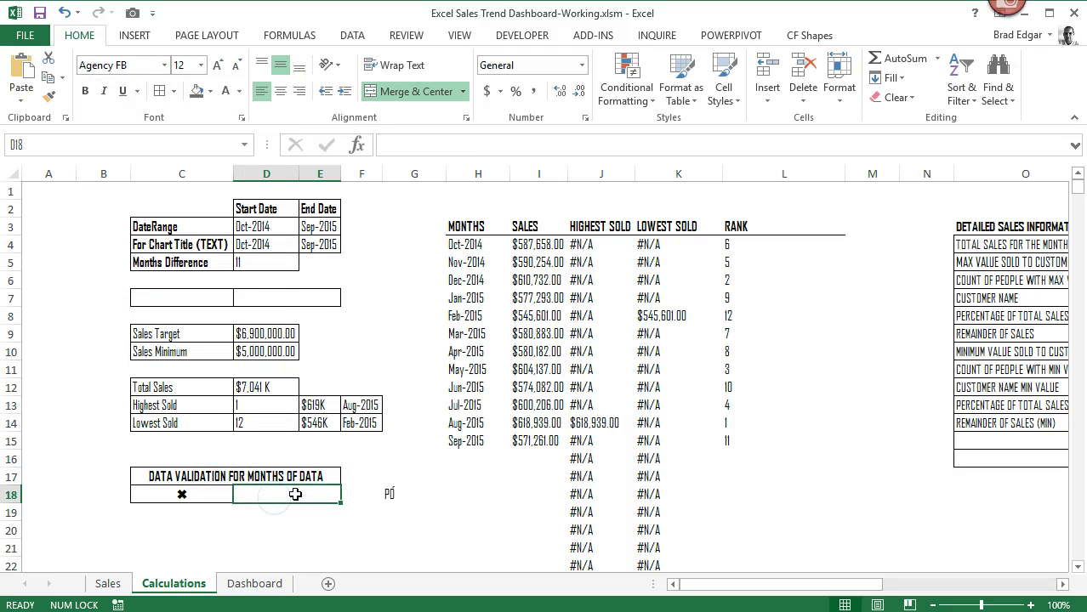
type("=if(")
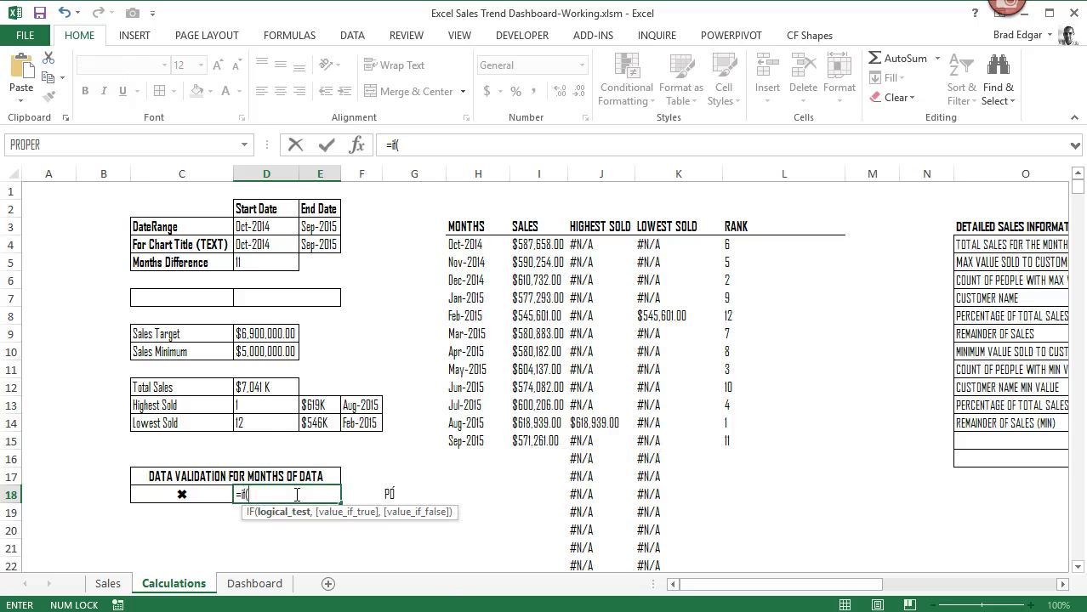
type("count(l")
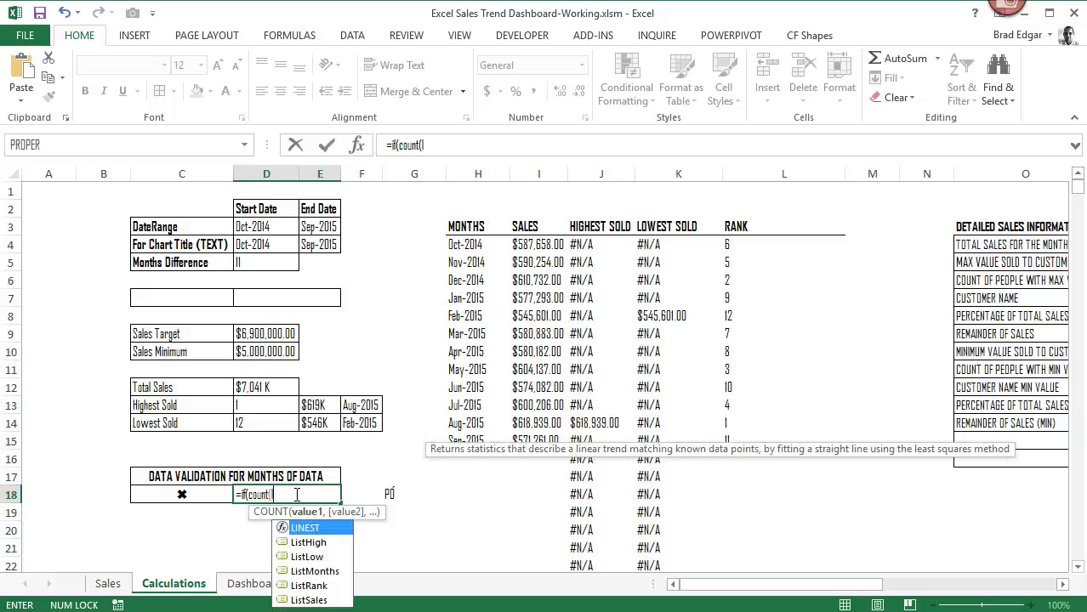
type("ist")
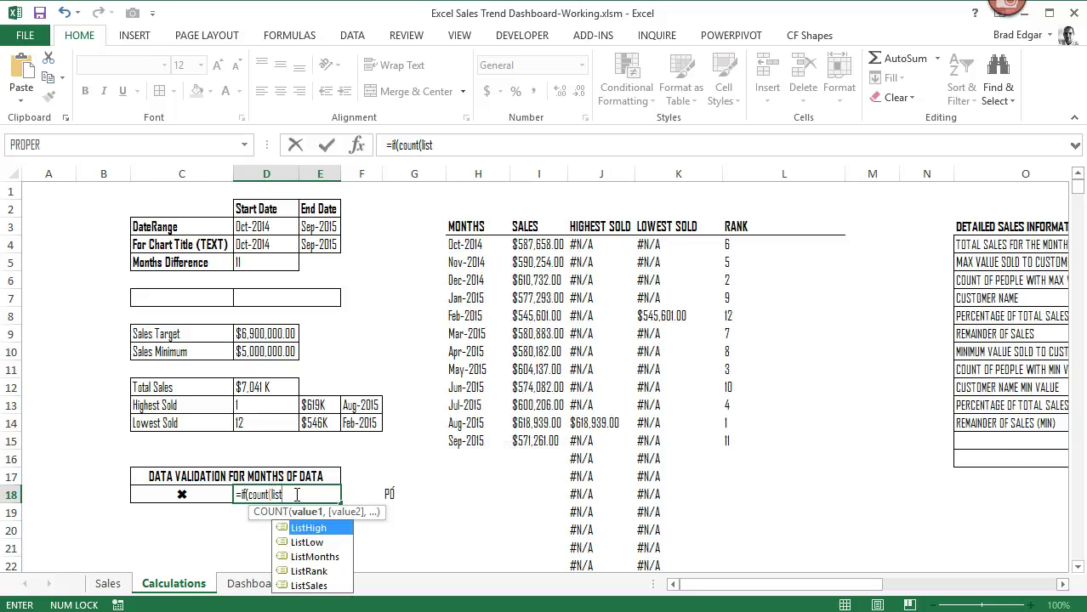
type("mon")
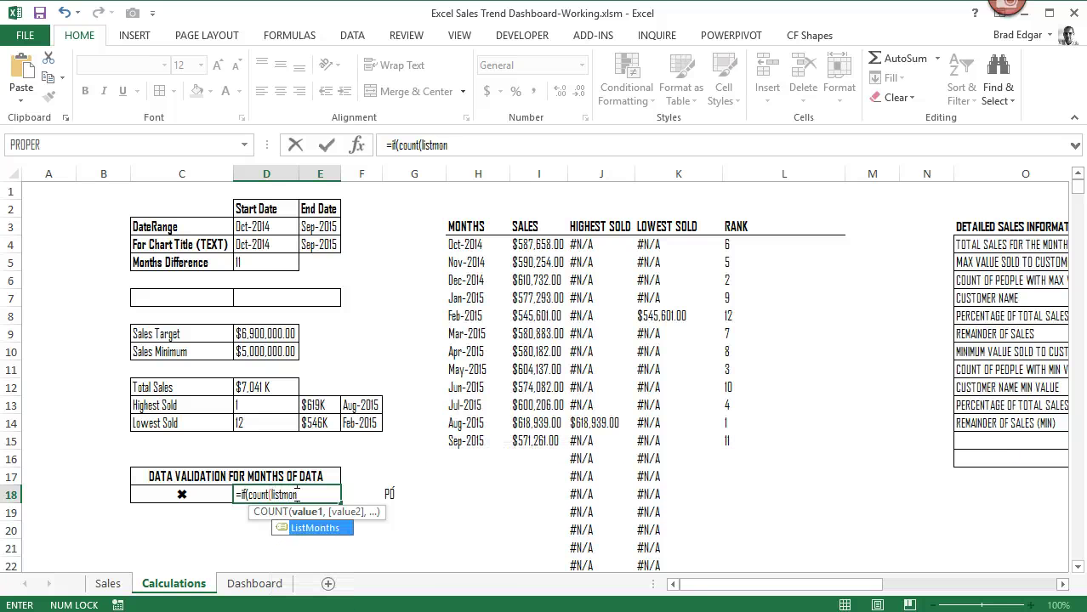
key("Tab")
type(")>")
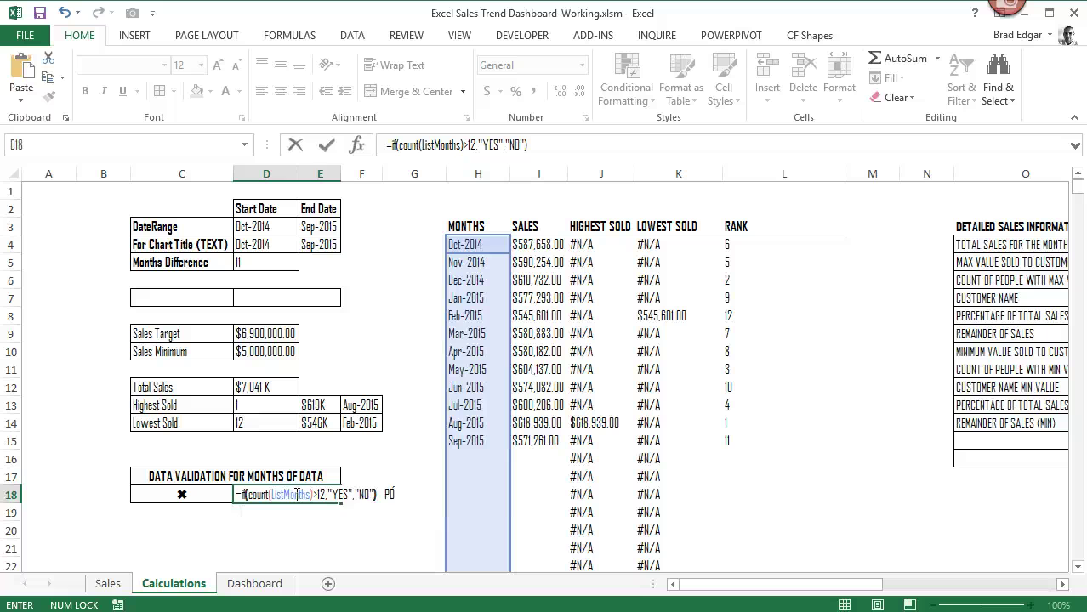
key("Return")
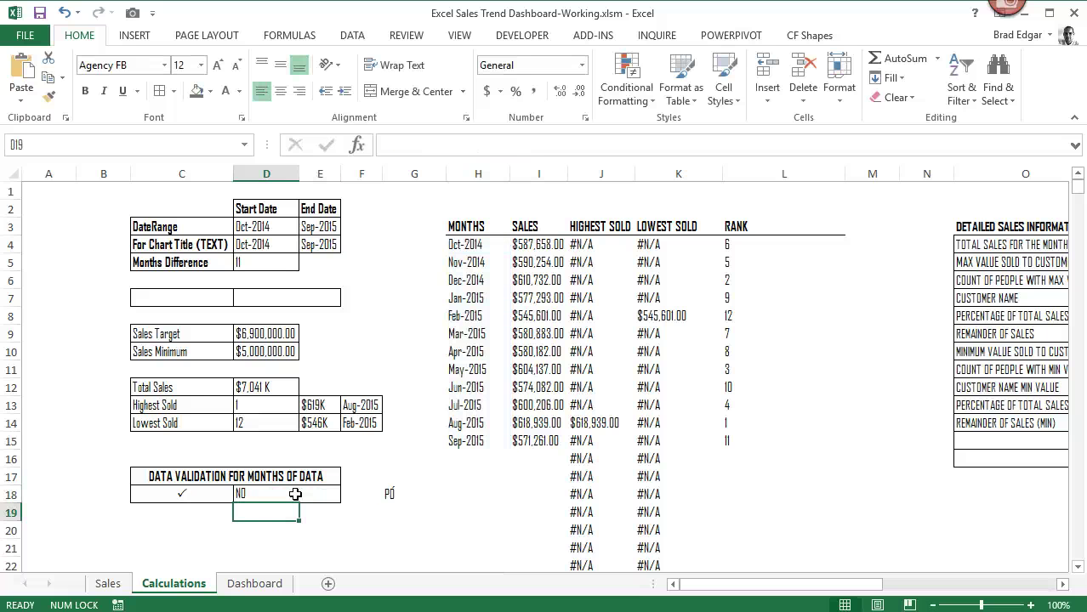
Step: Start a new conditional formatting rule on C18 for cell values equal to Ó
left_click(287, 512)
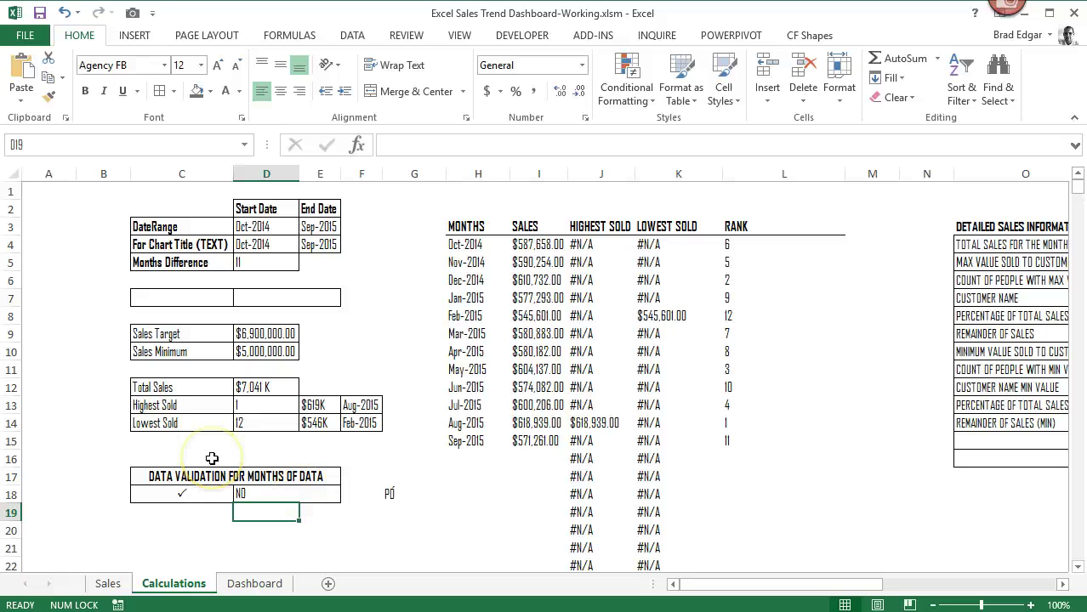
left_click(197, 494)
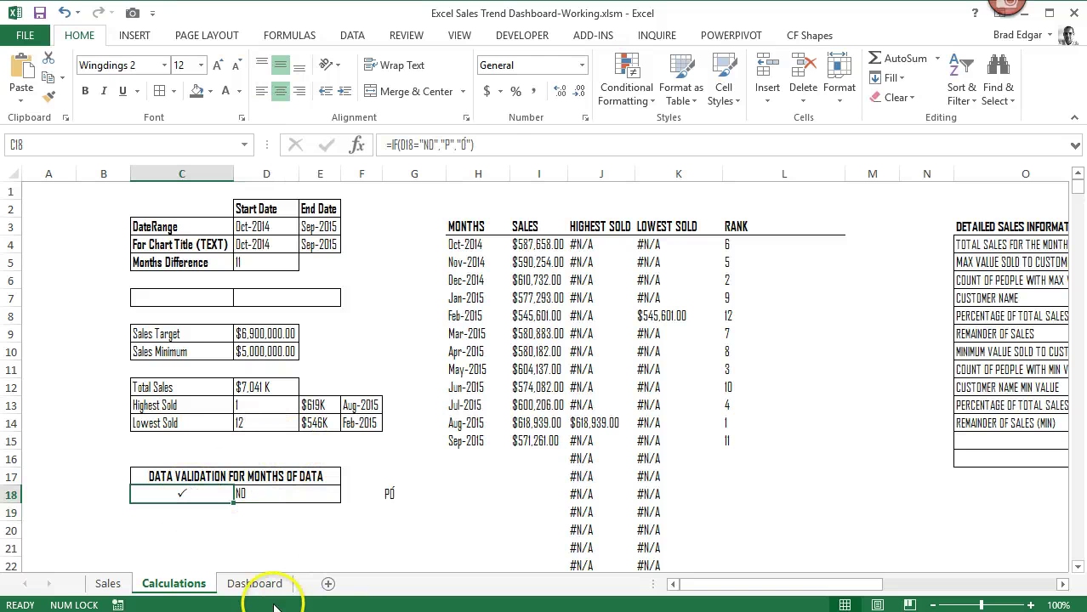
left_click(630, 81)
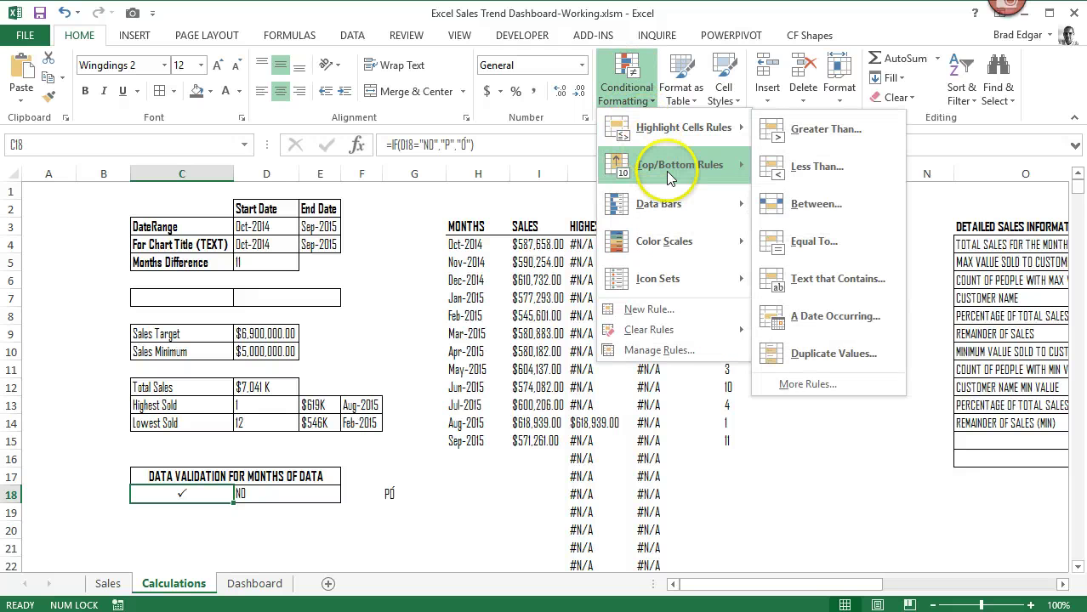
mouse_move(666, 172)
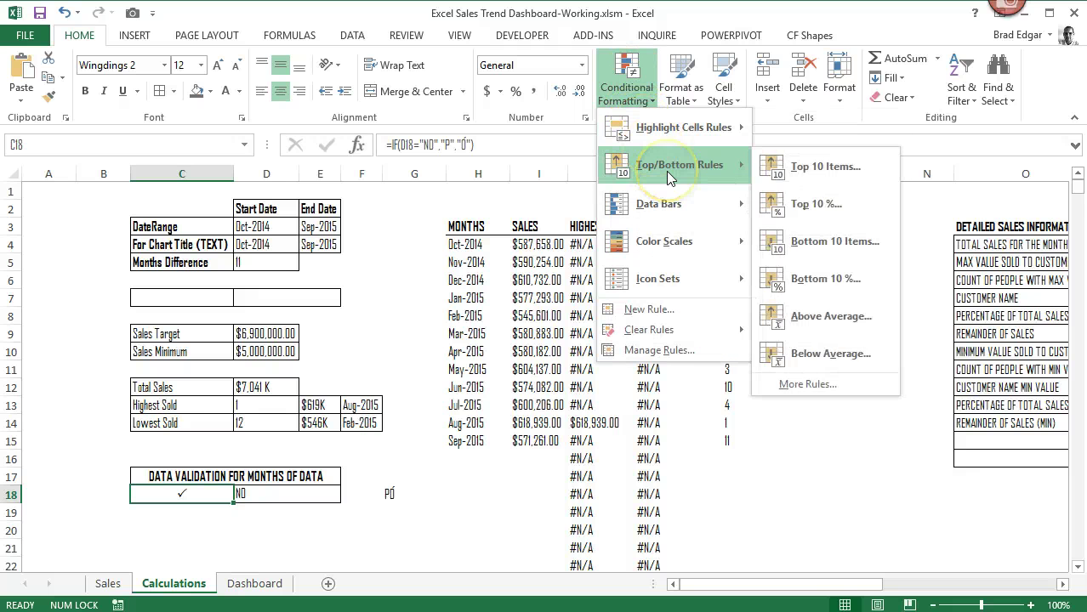
left_click(669, 310)
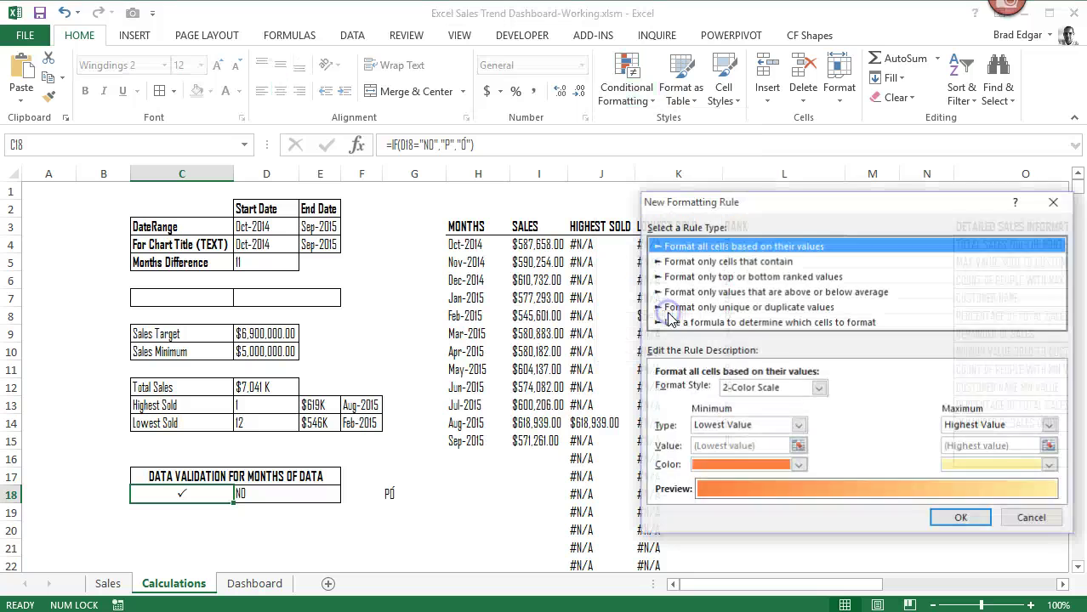
left_click(697, 261)
left_click(879, 391)
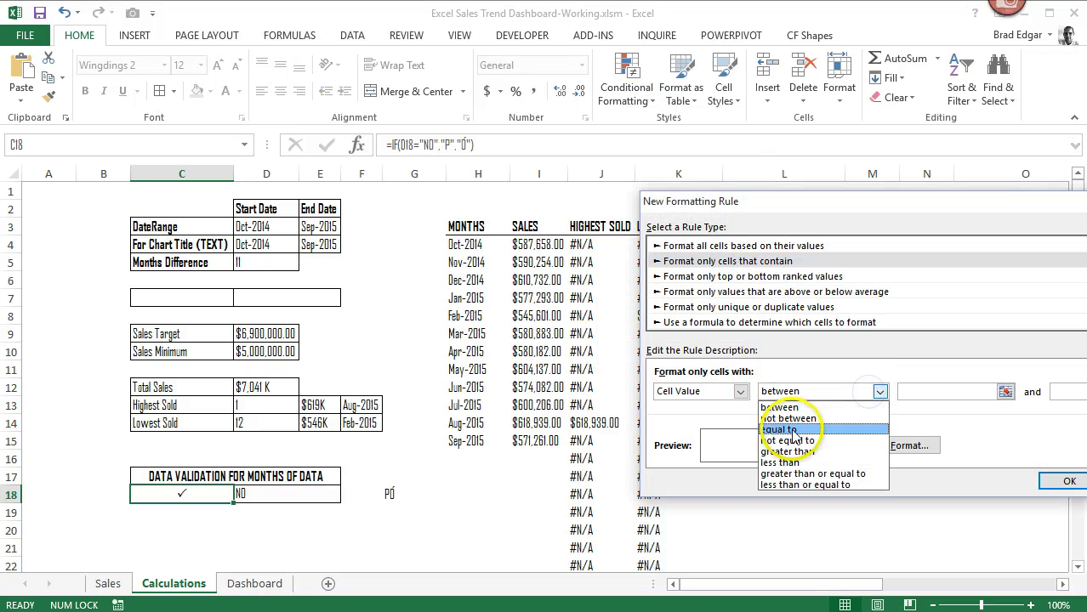
left_click(778, 430)
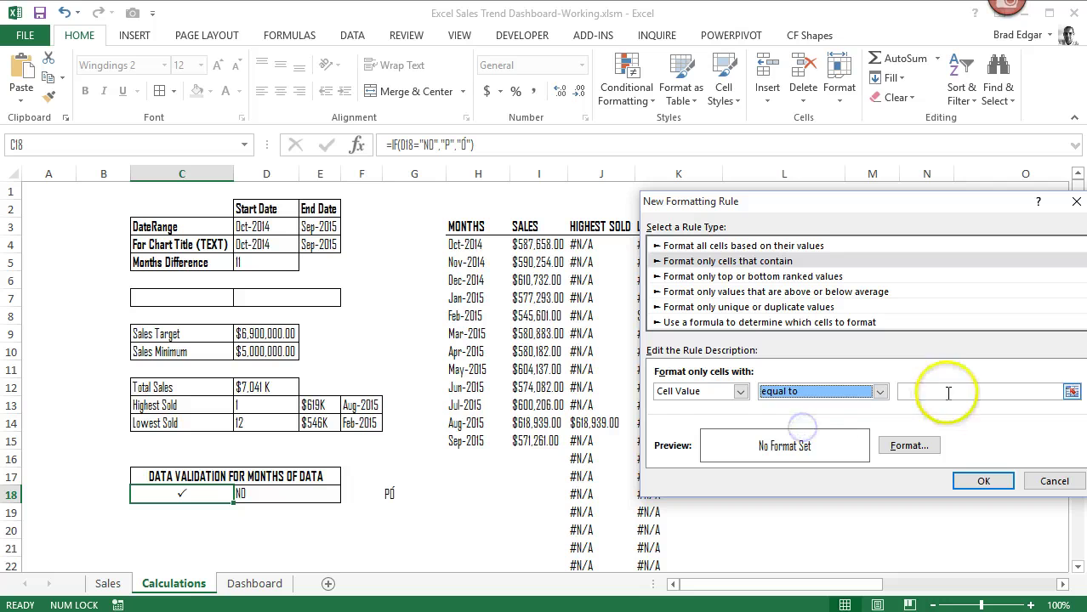
left_click(948, 393)
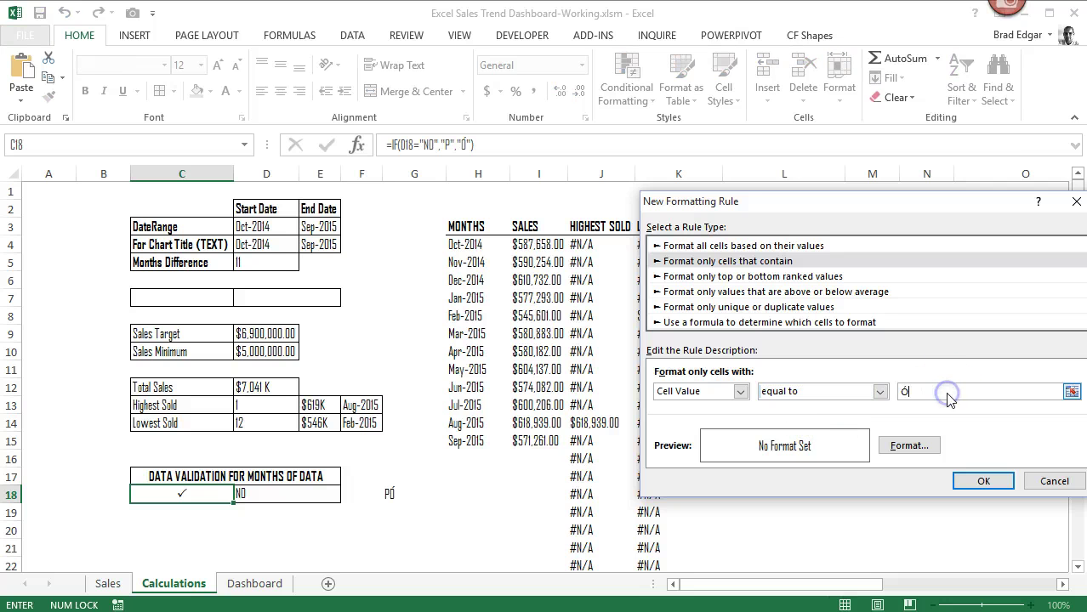
Step: Give the Ó rule a red background fill and red font colour
left_click(909, 445)
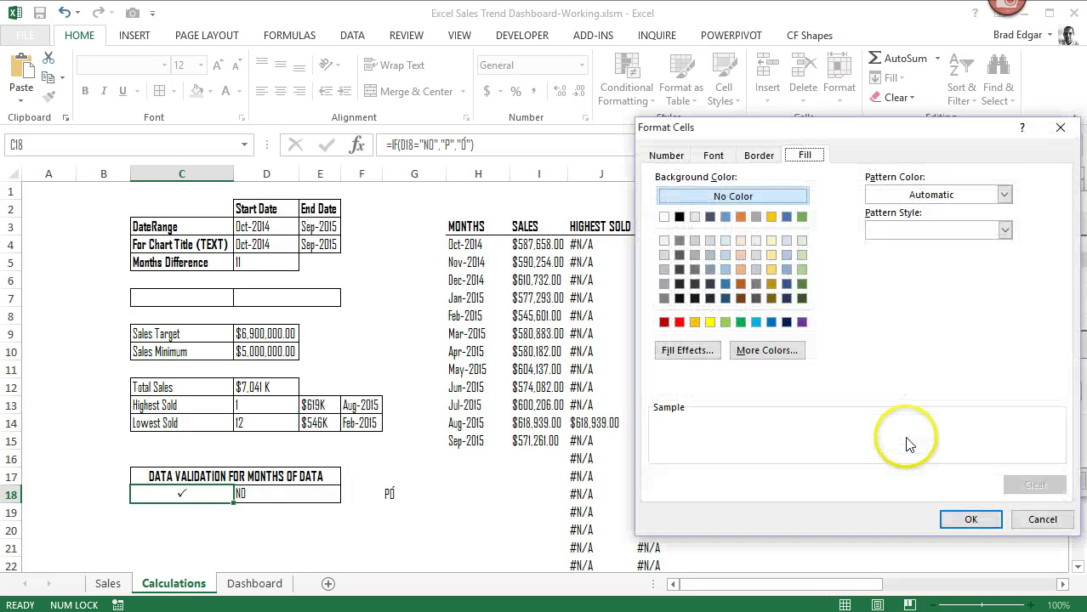
left_click(679, 321)
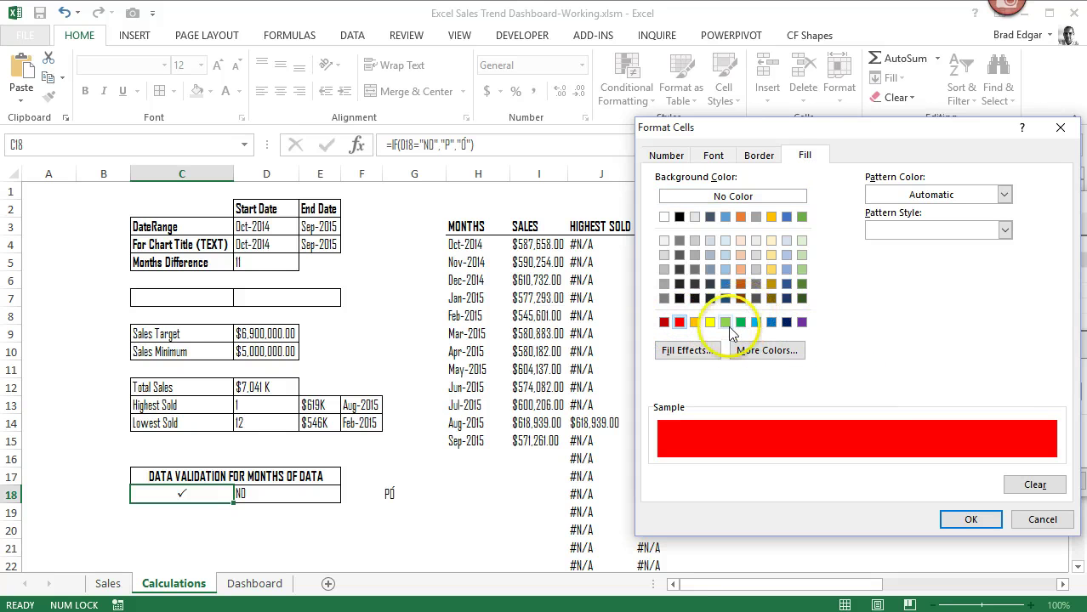
left_click(785, 355)
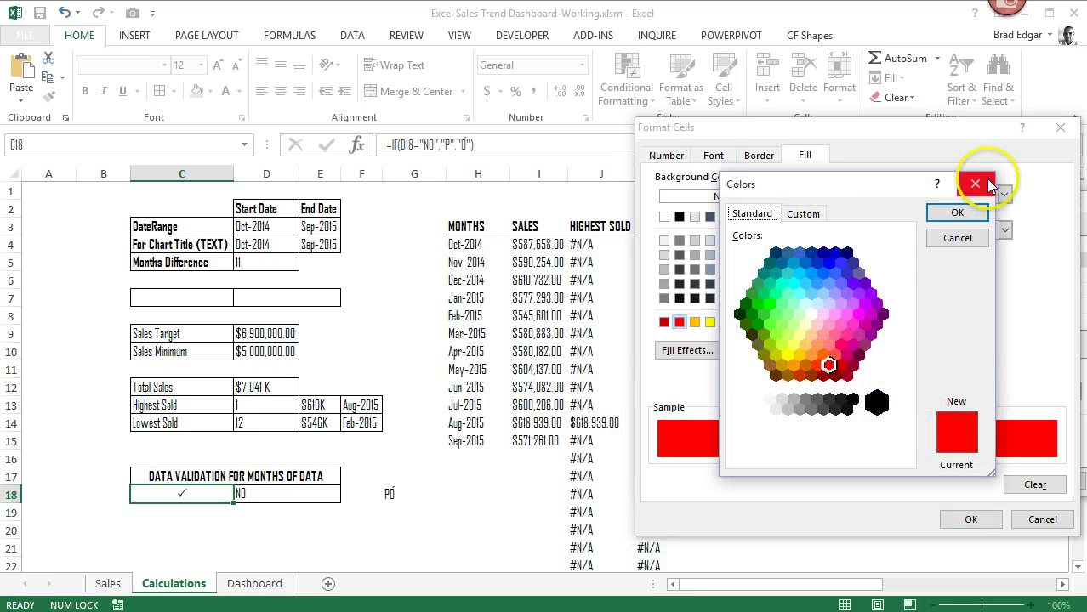
left_click(956, 238)
left_click(665, 155)
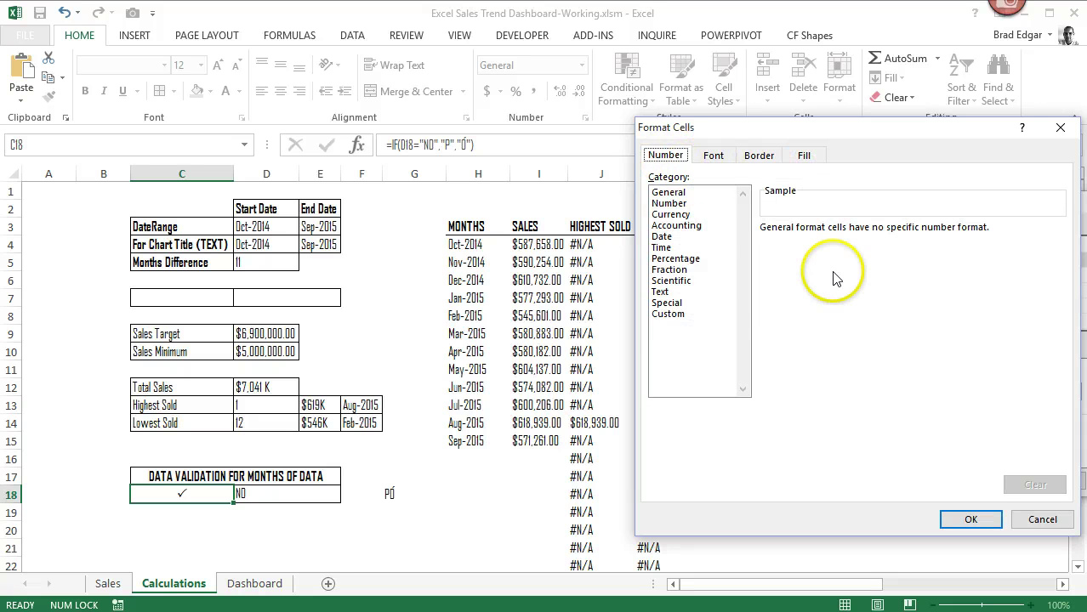
left_click(713, 156)
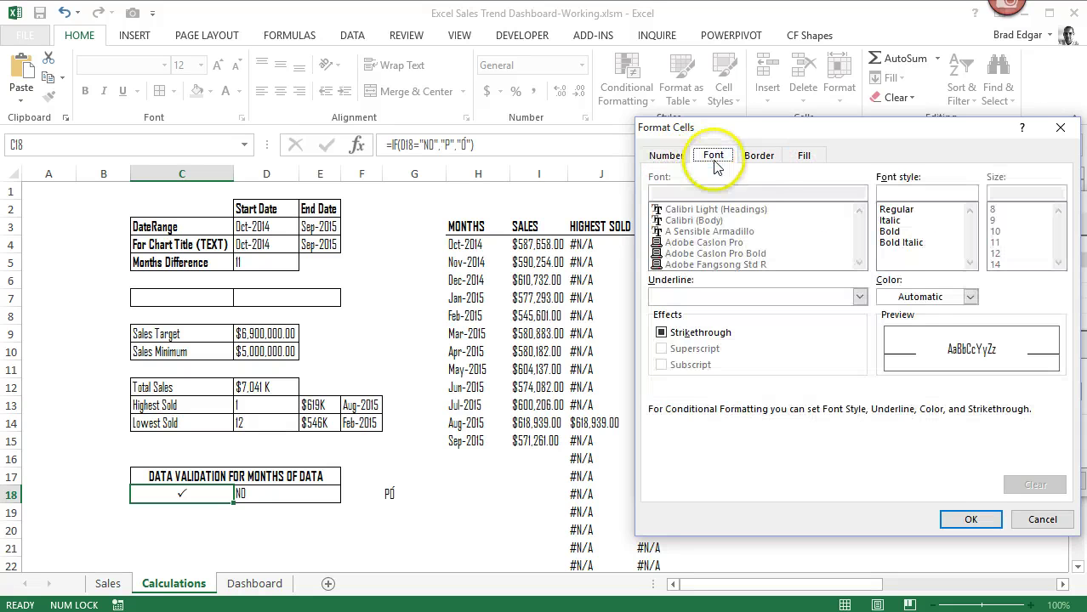
left_click(970, 298)
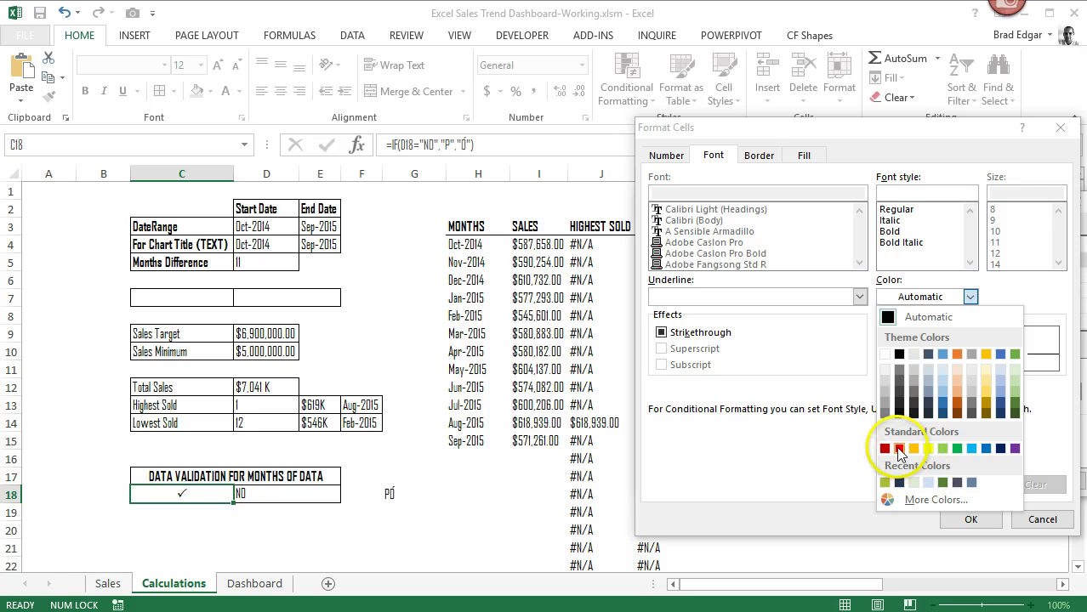
left_click(898, 448)
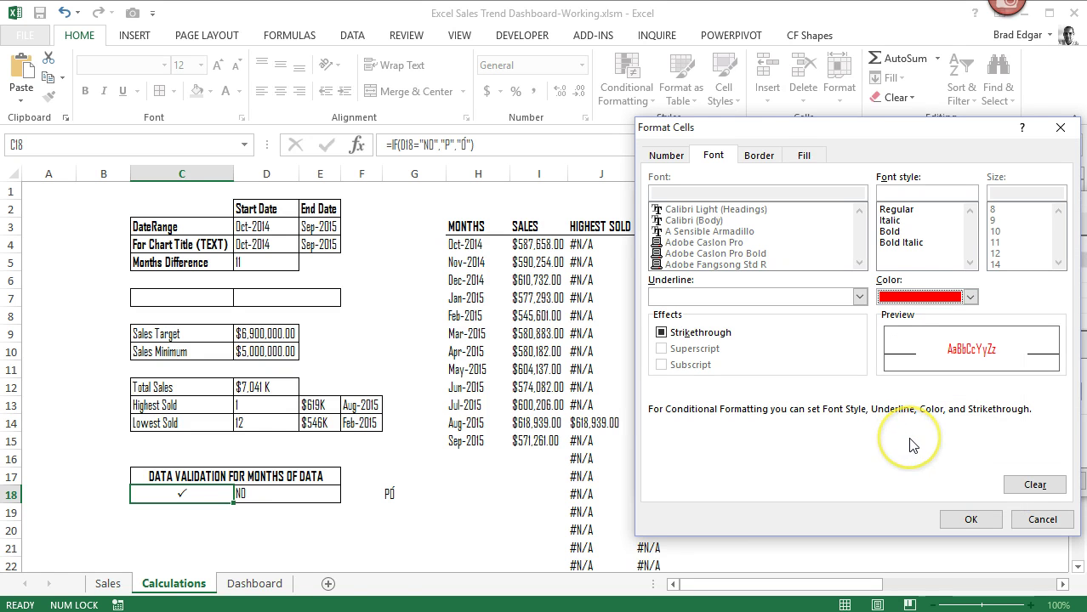
left_click(970, 519)
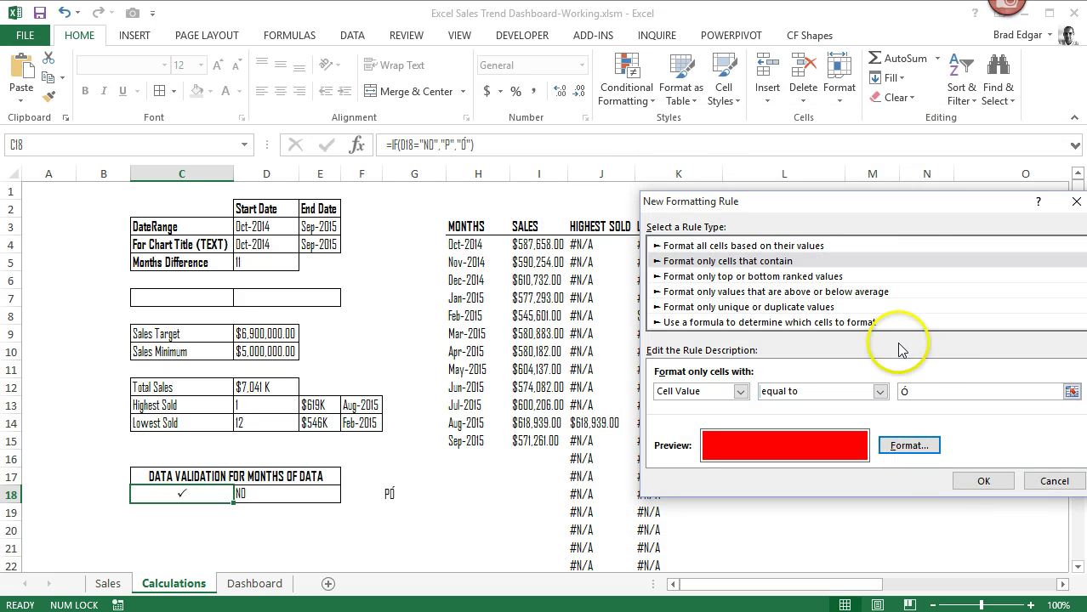
Step: Save the red rule and start a second C18 rule for cell value equal to P
left_click(982, 480)
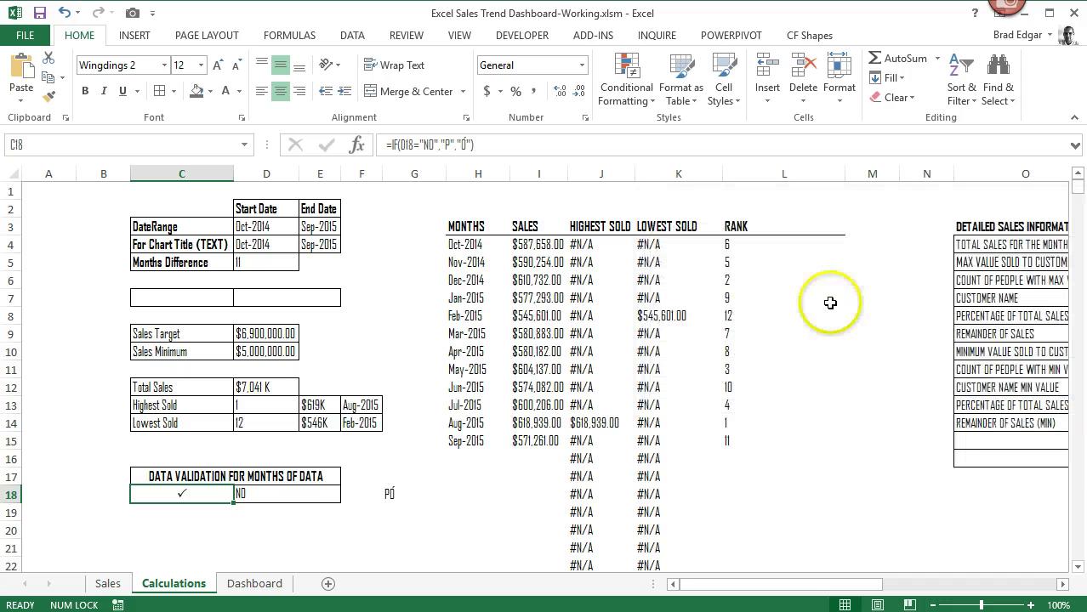
left_click(627, 89)
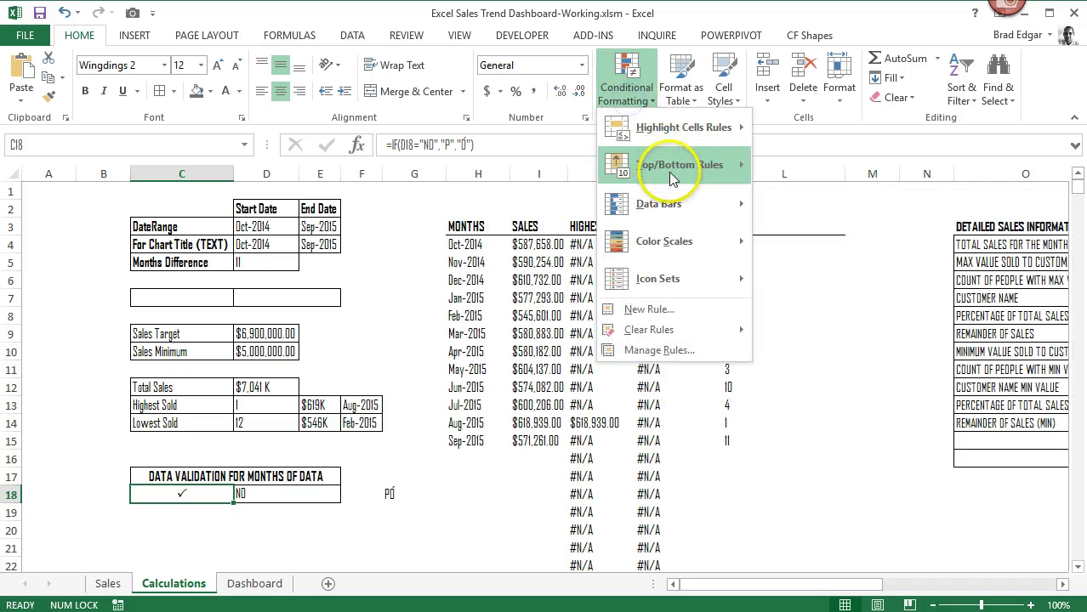
mouse_move(693, 180)
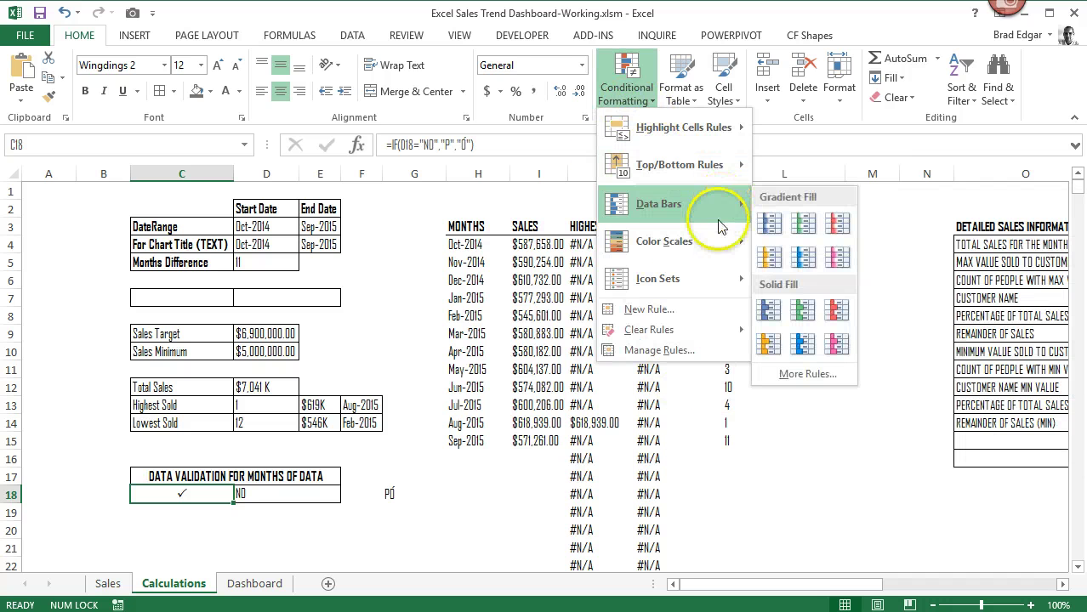
left_click(702, 312)
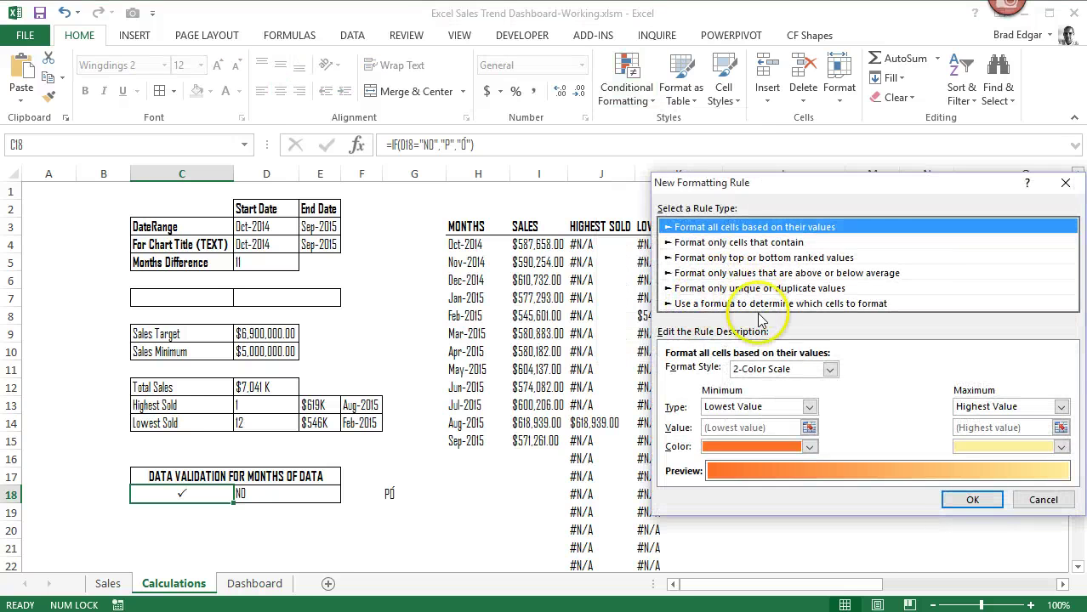
left_click(722, 241)
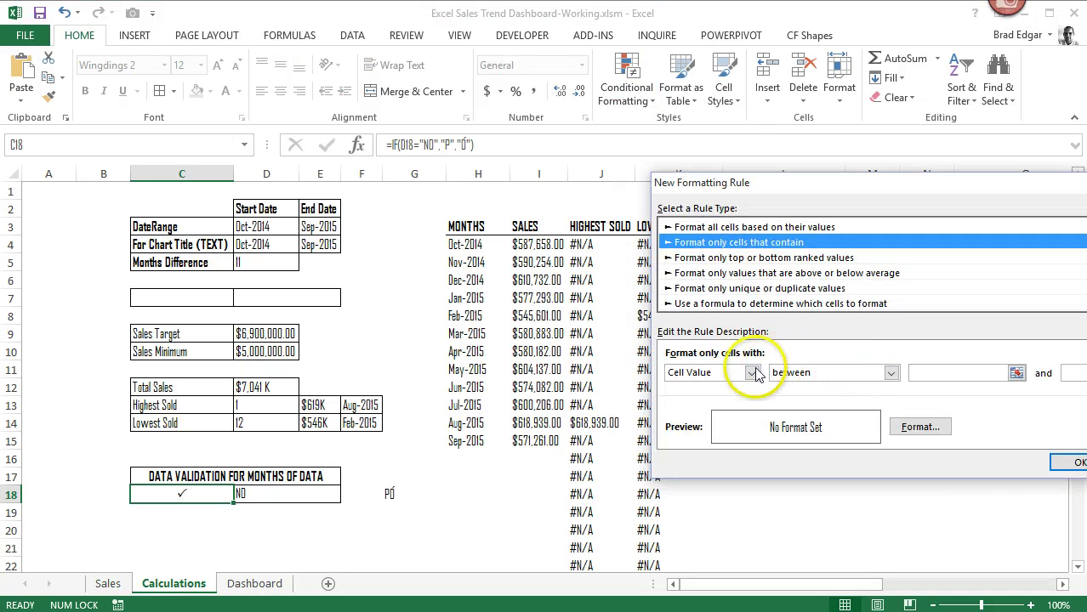
left_click(753, 373)
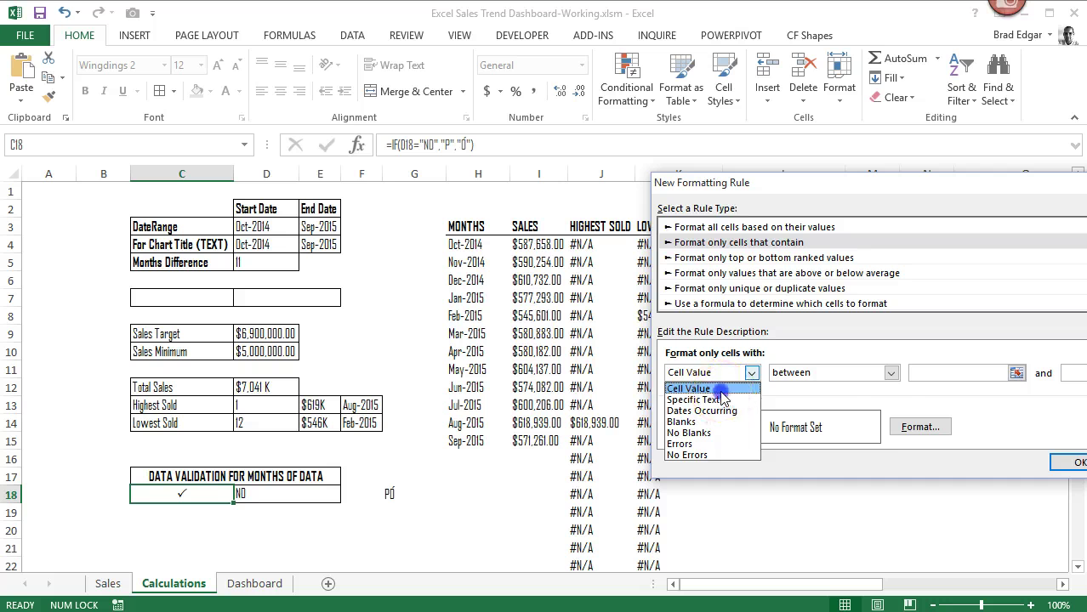
left_click(688, 389)
left_click(831, 372)
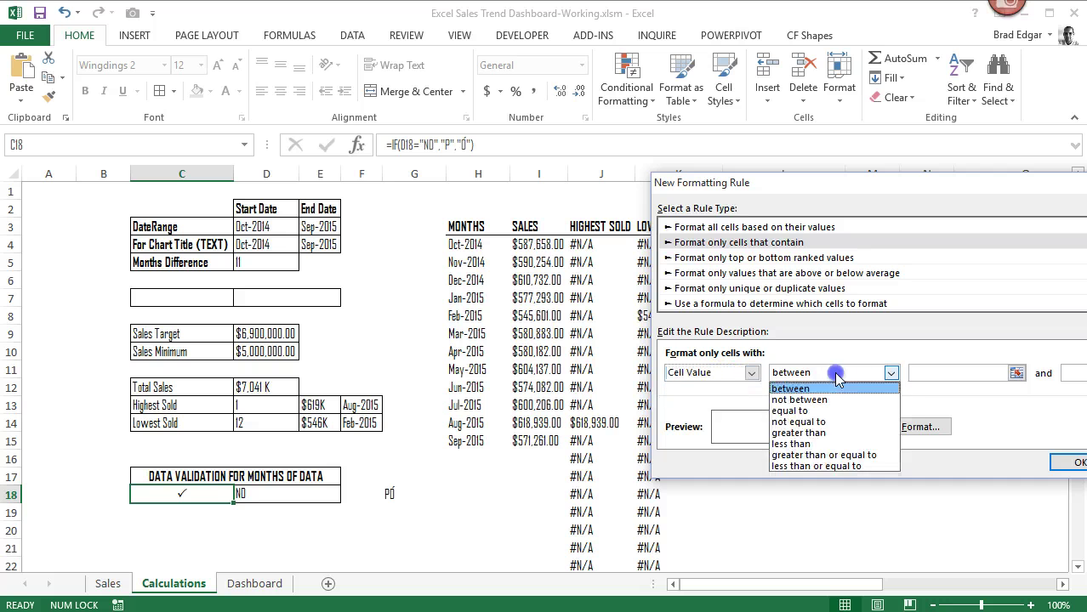
left_click(792, 411)
left_click(944, 376)
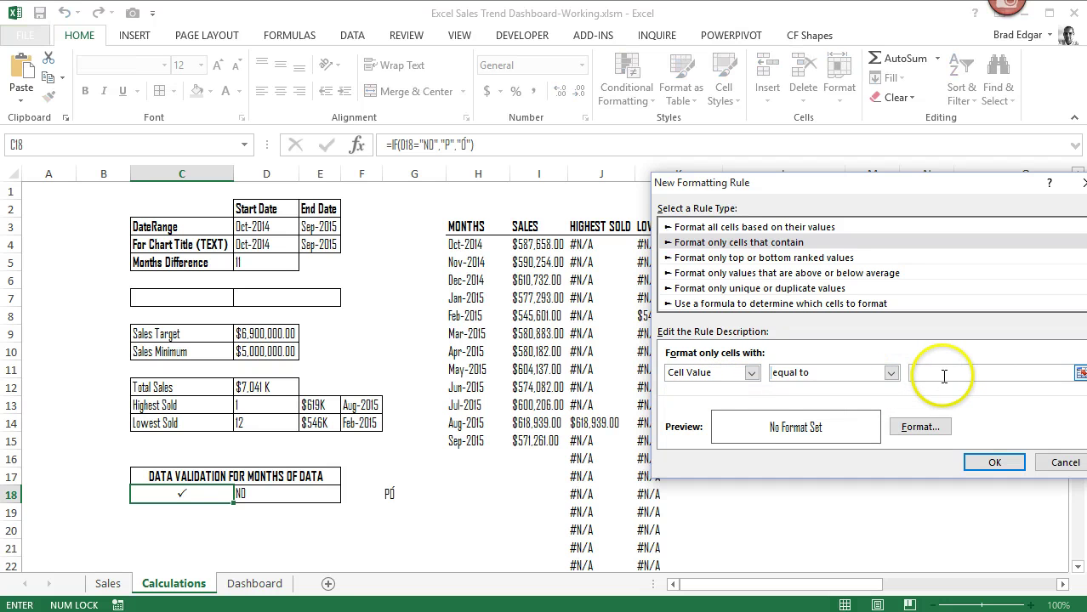
type("P")
Step: Give the P rule a green font colour, save it, and recheck C18
left_click(918, 429)
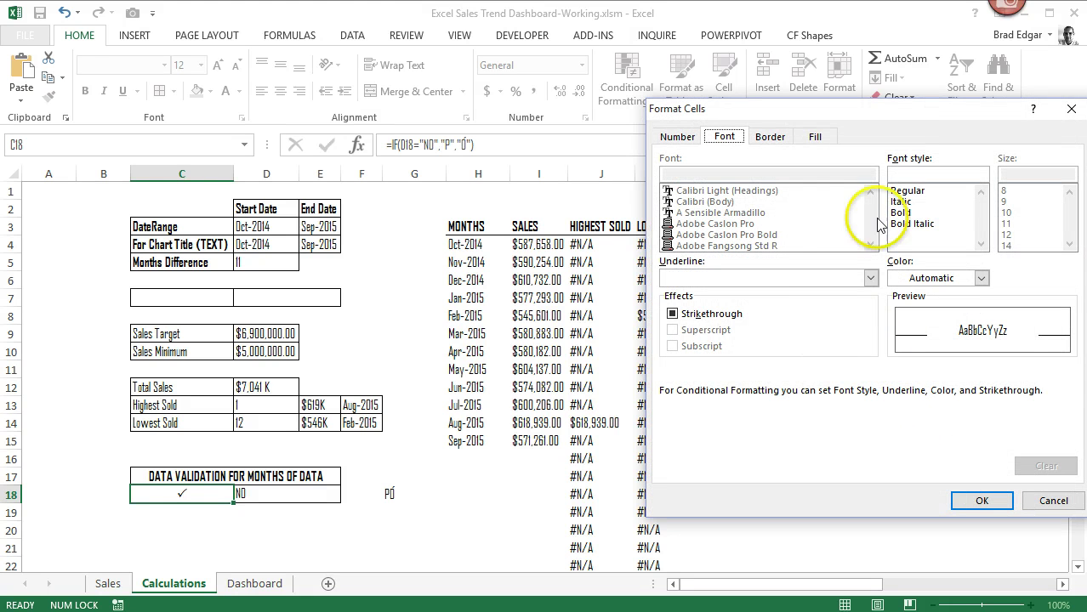
left_click(980, 278)
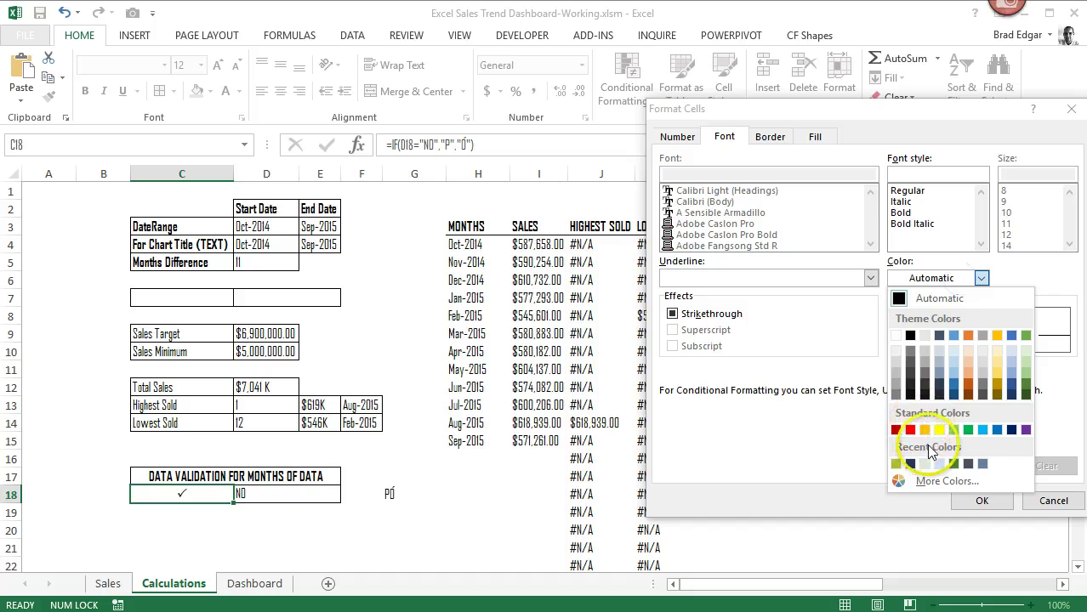
left_click(968, 429)
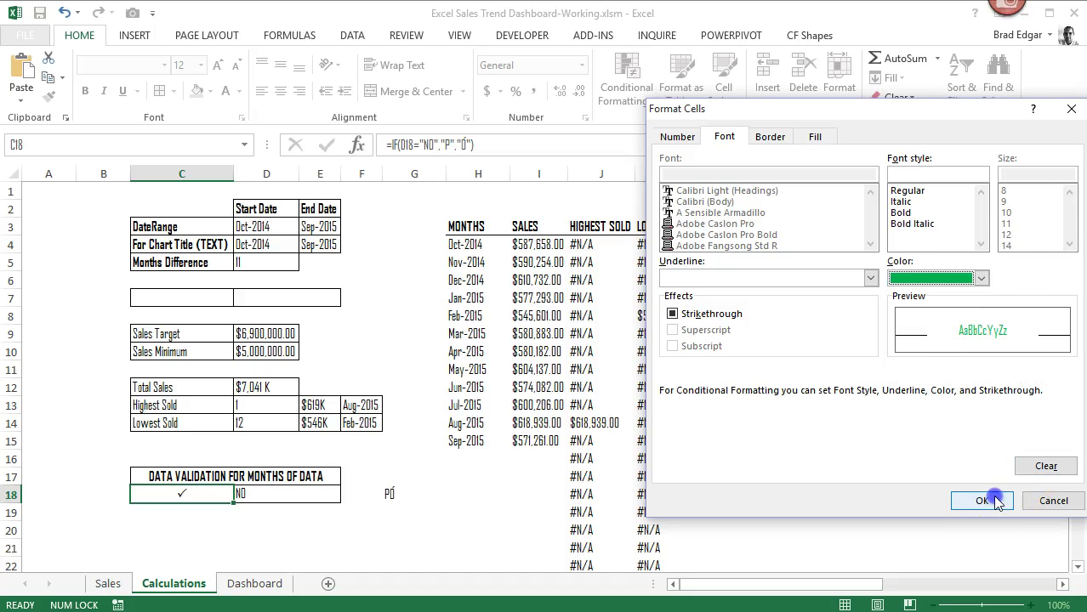
left_click(981, 501)
left_click(992, 460)
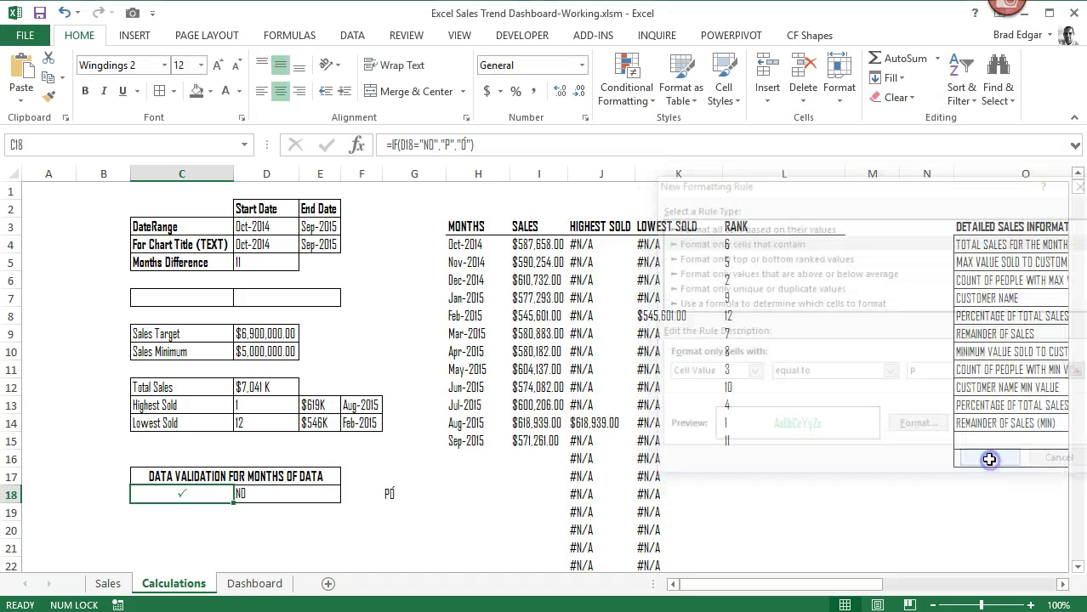
left_click(393, 526)
left_click(199, 495)
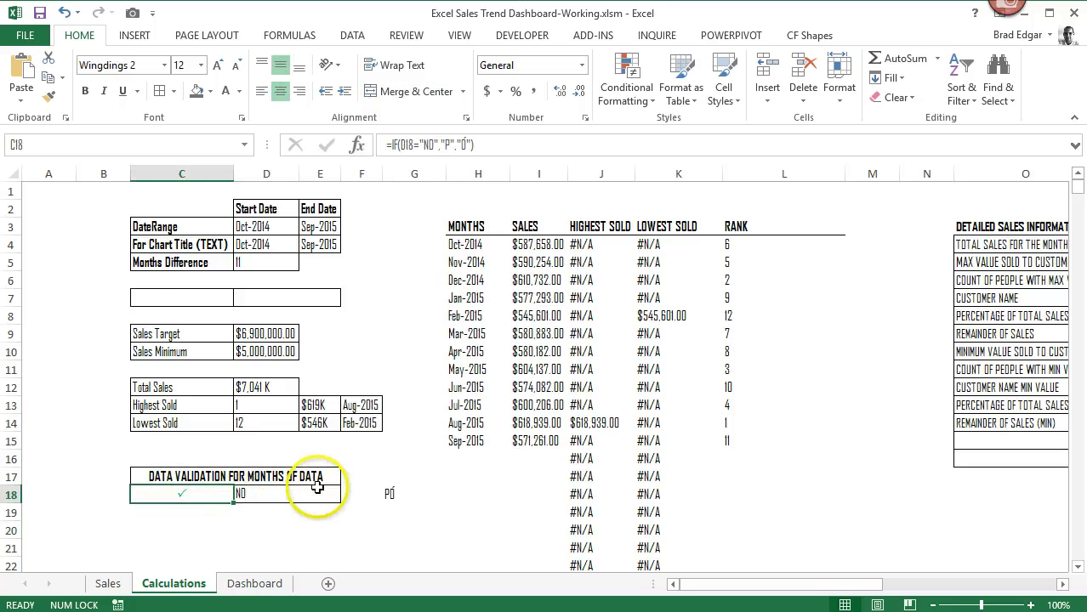
Step: Start row 18161 in the Sales table, filling down CUST4, Category1, ITEM2, DESCRIPTION2 and quantity 1
left_click(108, 583)
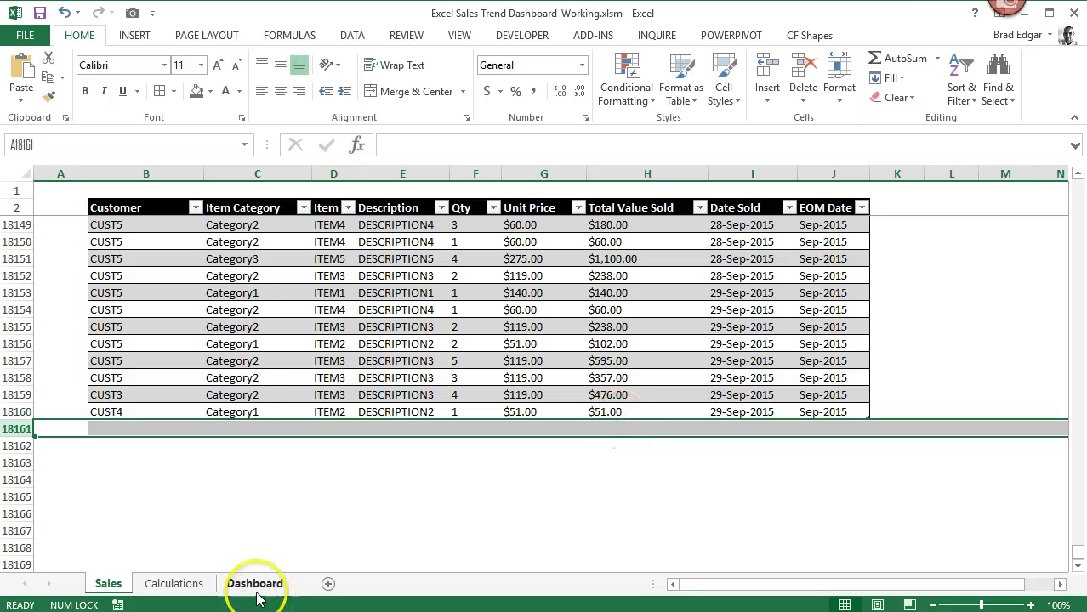
left_click(820, 414)
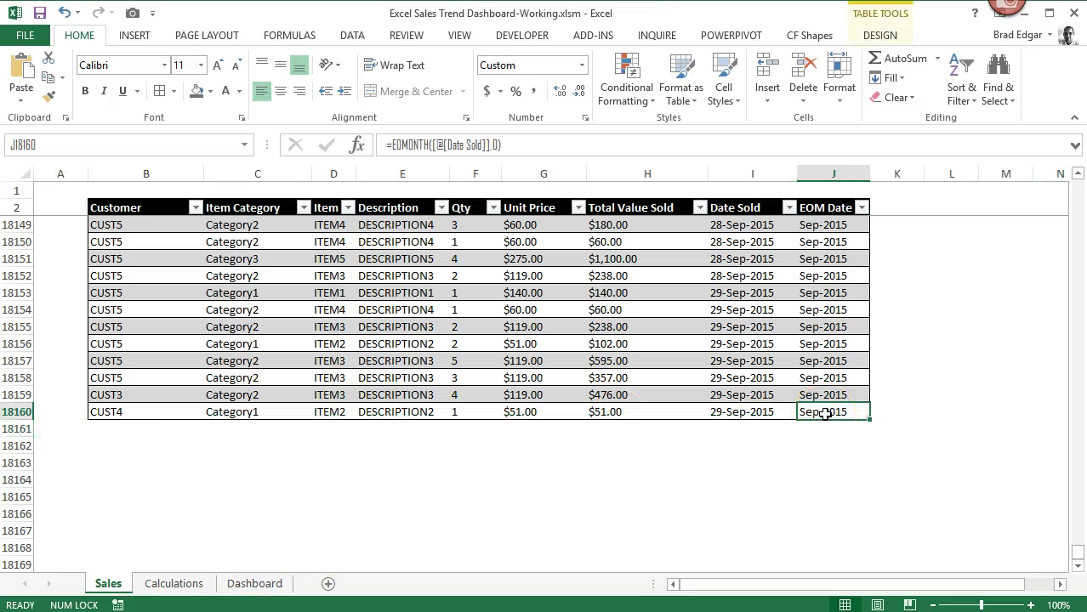
left_click(518, 441)
key("Tab")
key("ctrl+d")
left_click(226, 430)
key("ctrl+d")
left_click(327, 428)
key("ctrl+d")
left_click(374, 429)
key("ctrl+d")
left_click(465, 429)
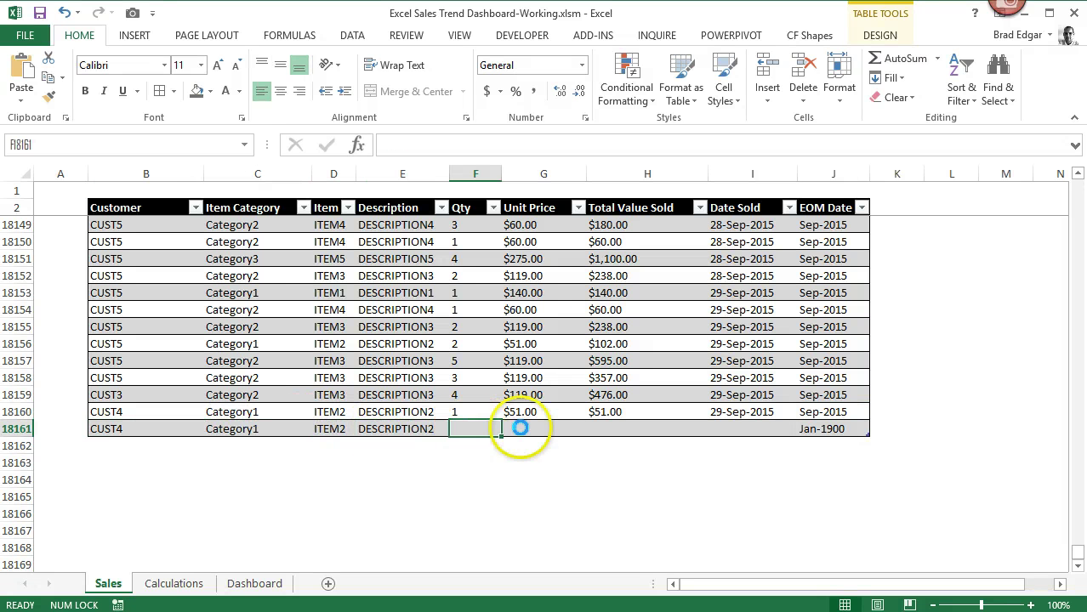
key("ctrl+d")
Step: Give the new row a $900,000.00 unit price, its Total Value, and today's sale date
left_click(519, 429)
type("900000")
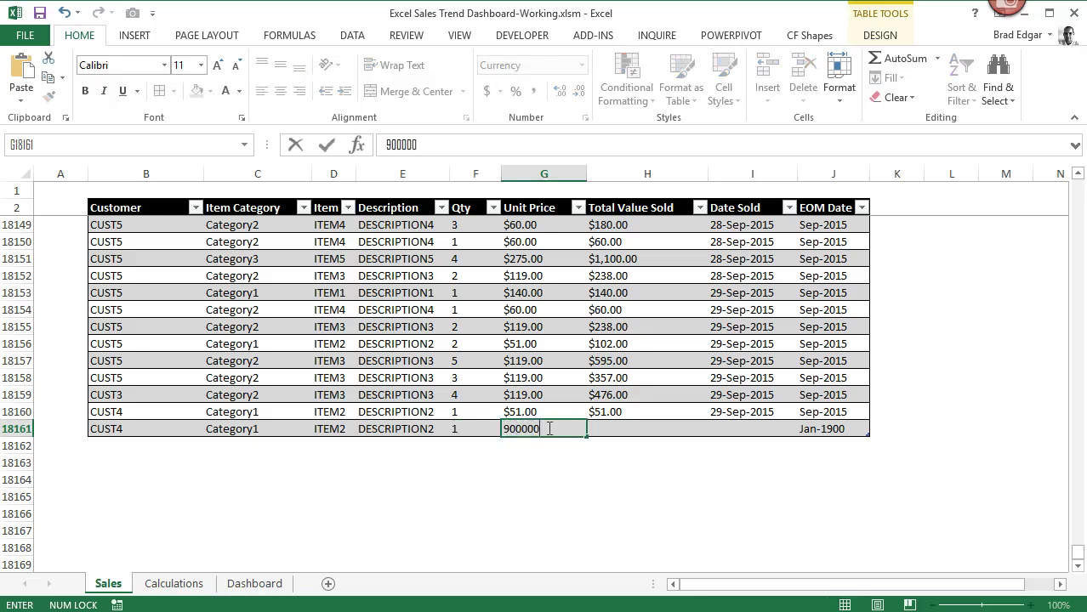
key("Tab")
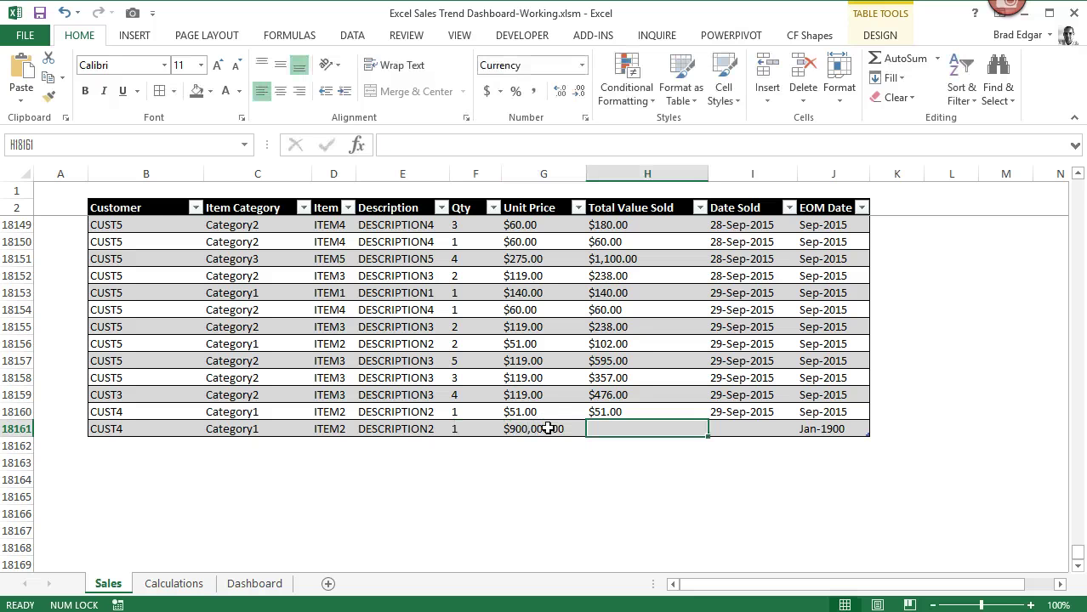
key("ctrl+d")
key("Tab")
key("ctrl+semicolon")
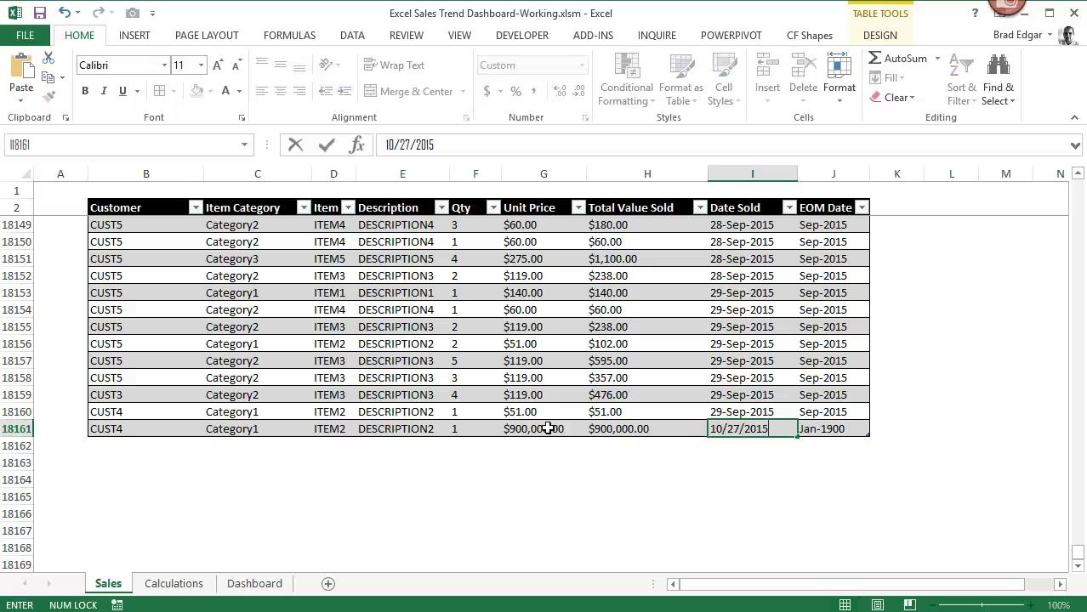
key("Tab")
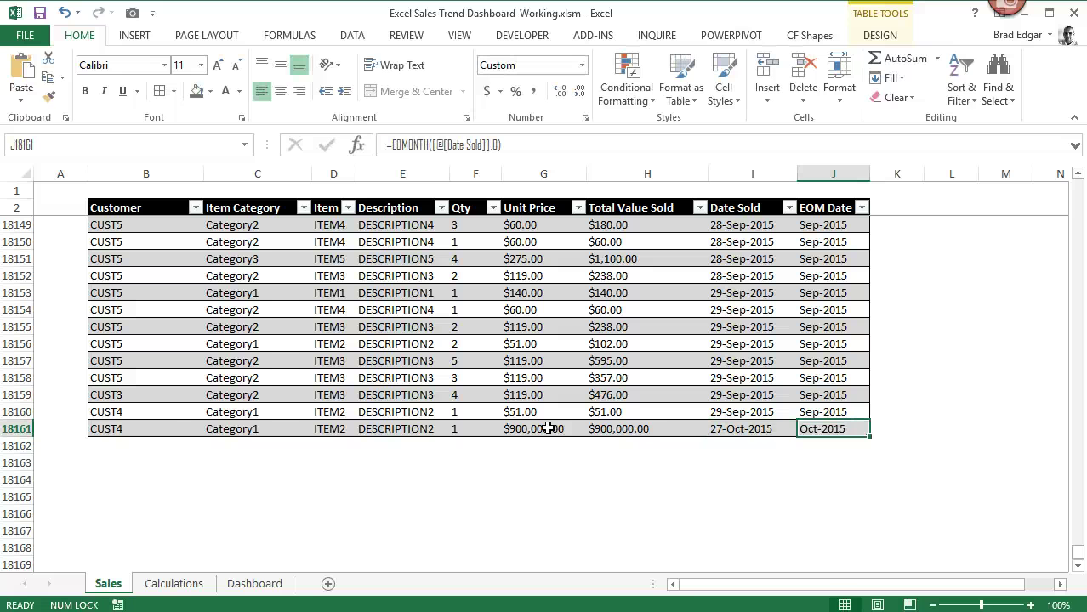
Step: Set the fill of C18's Cell Value = "Ó" conditional formatting rule to No Color
left_click(175, 583)
left_click(186, 494)
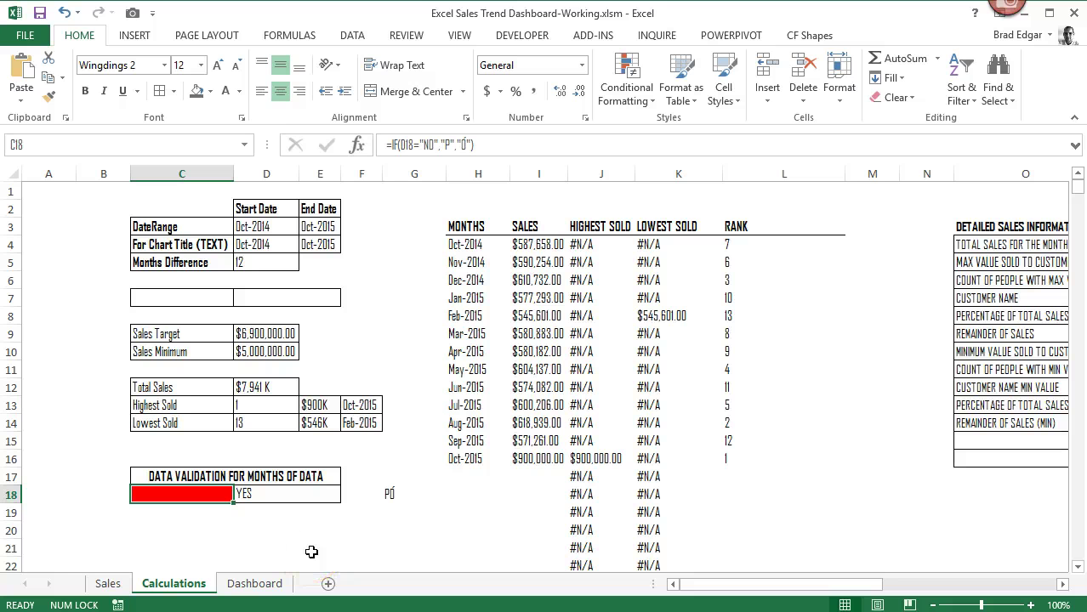
left_click(625, 85)
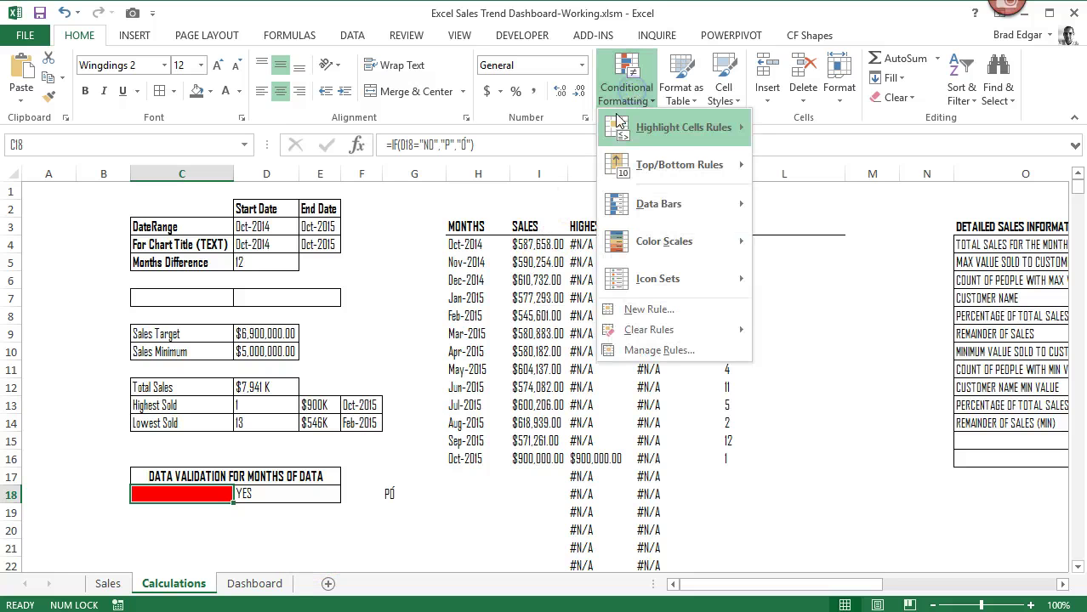
left_click(644, 360)
left_click(797, 330)
left_click(728, 260)
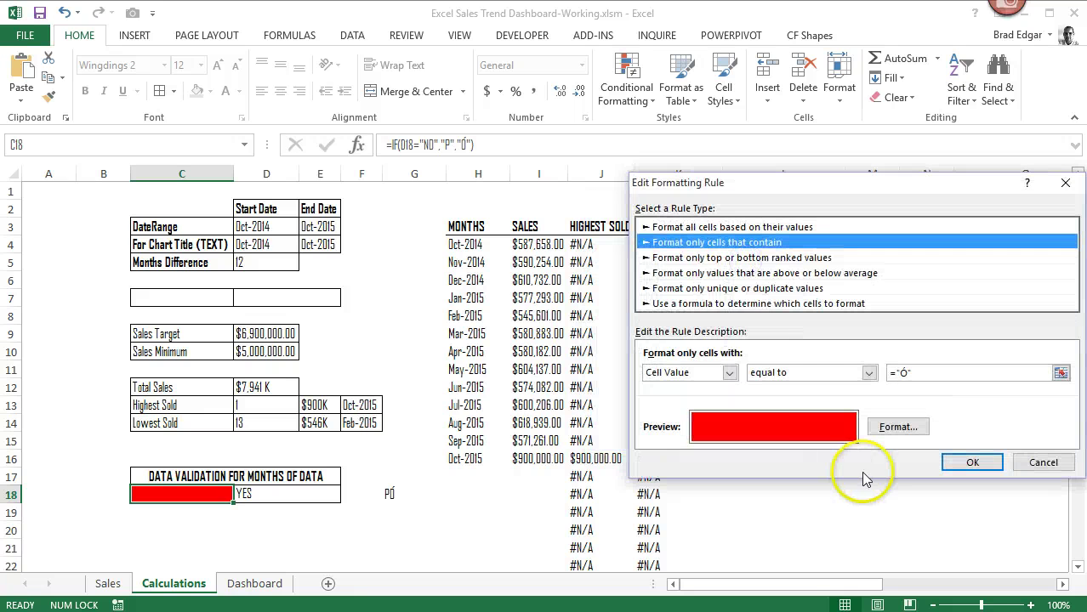
left_click(895, 428)
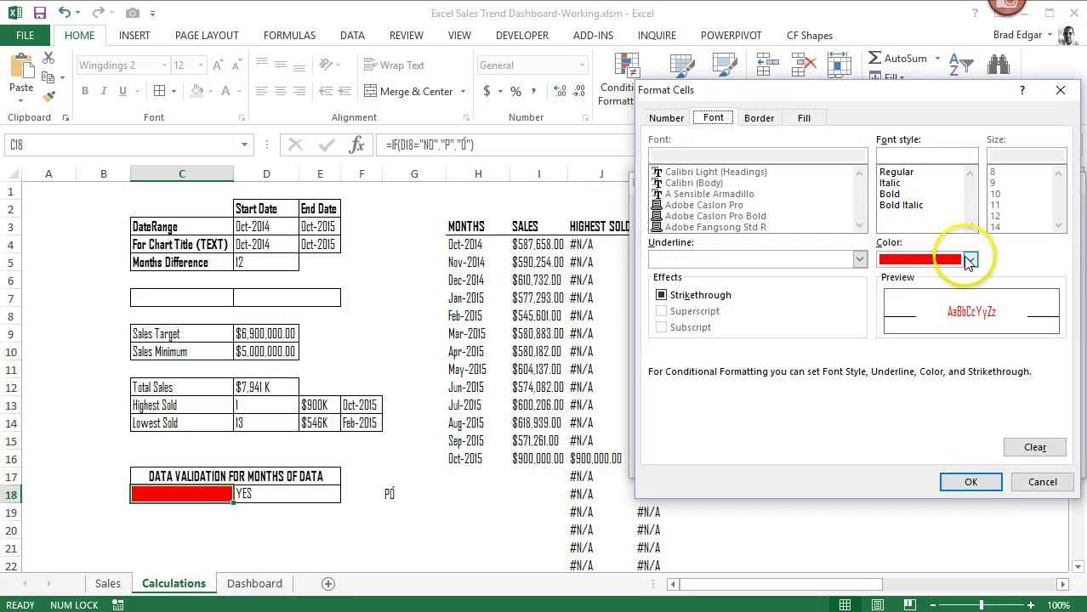
left_click(804, 117)
left_click(756, 159)
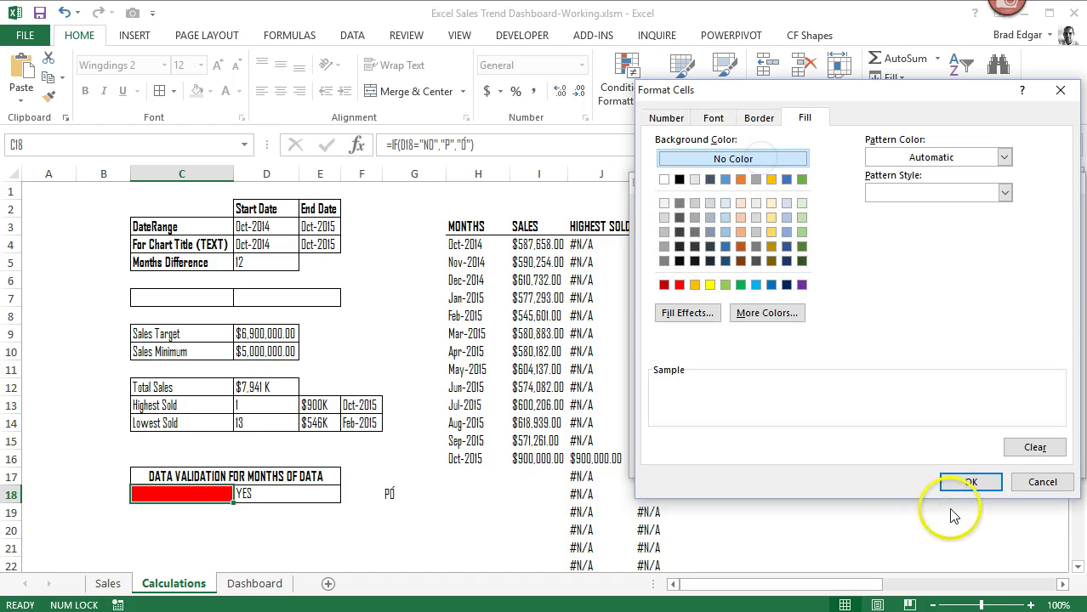
left_click(970, 483)
left_click(972, 461)
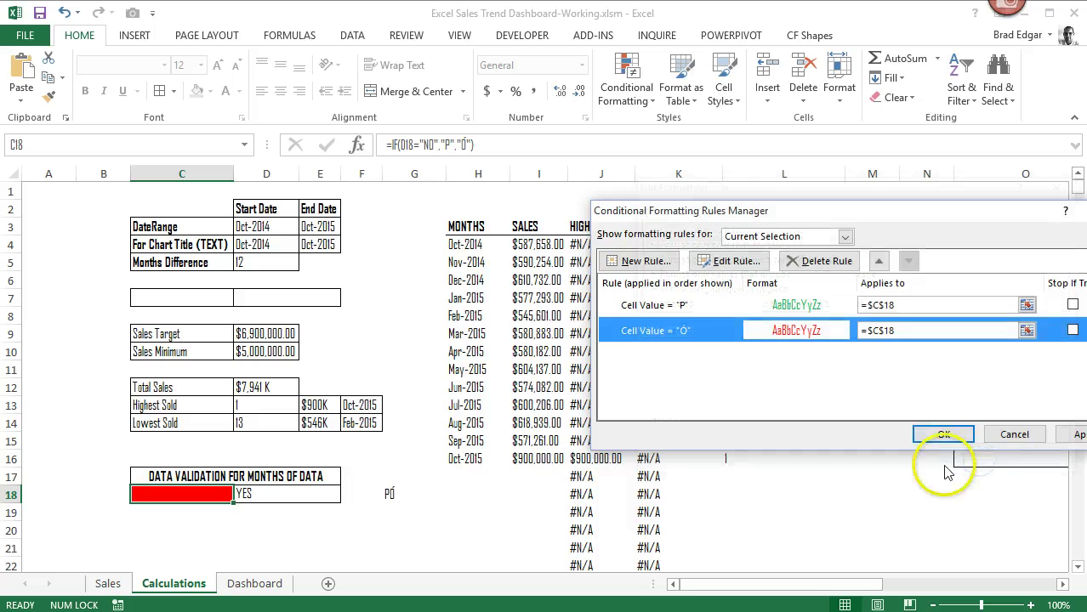
left_click(1073, 437)
left_click(941, 436)
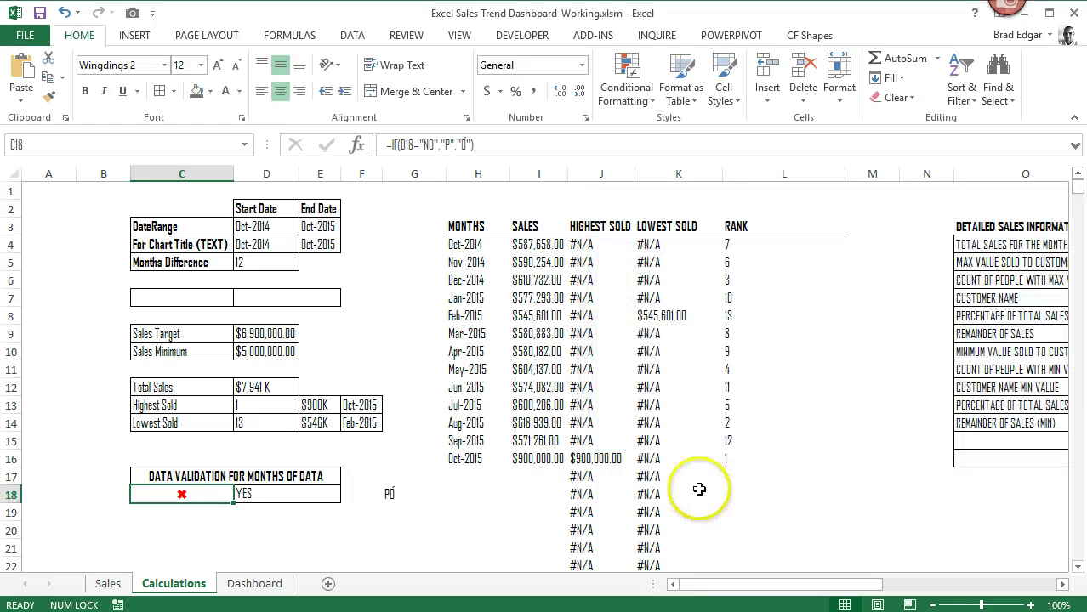
Step: Name the check/X indicator cell C18 DataWarning using the Name Box
left_click(393, 542)
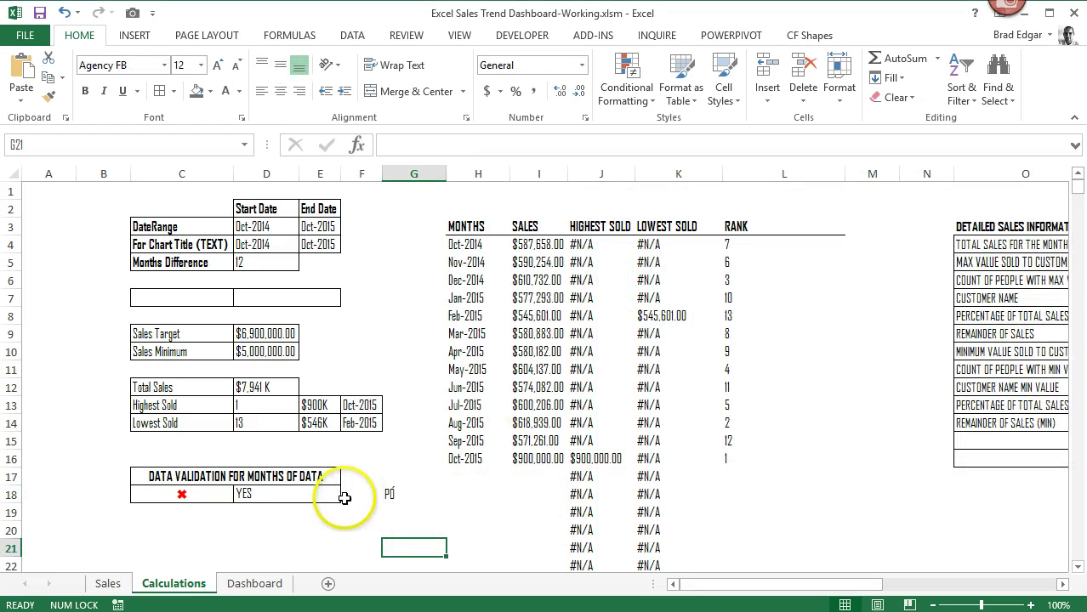
left_click(211, 494)
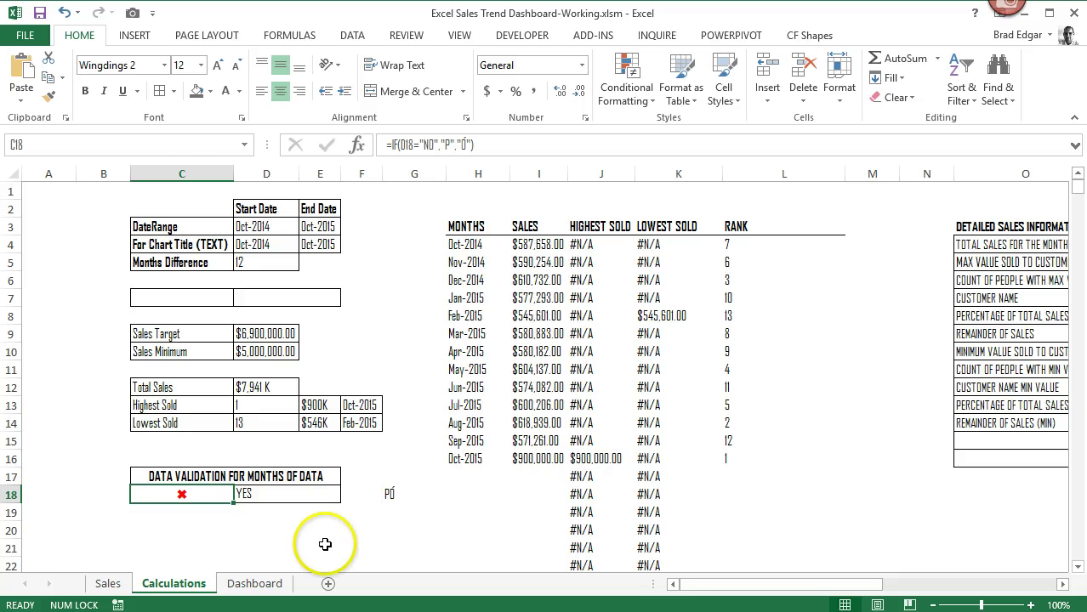
left_click(82, 138)
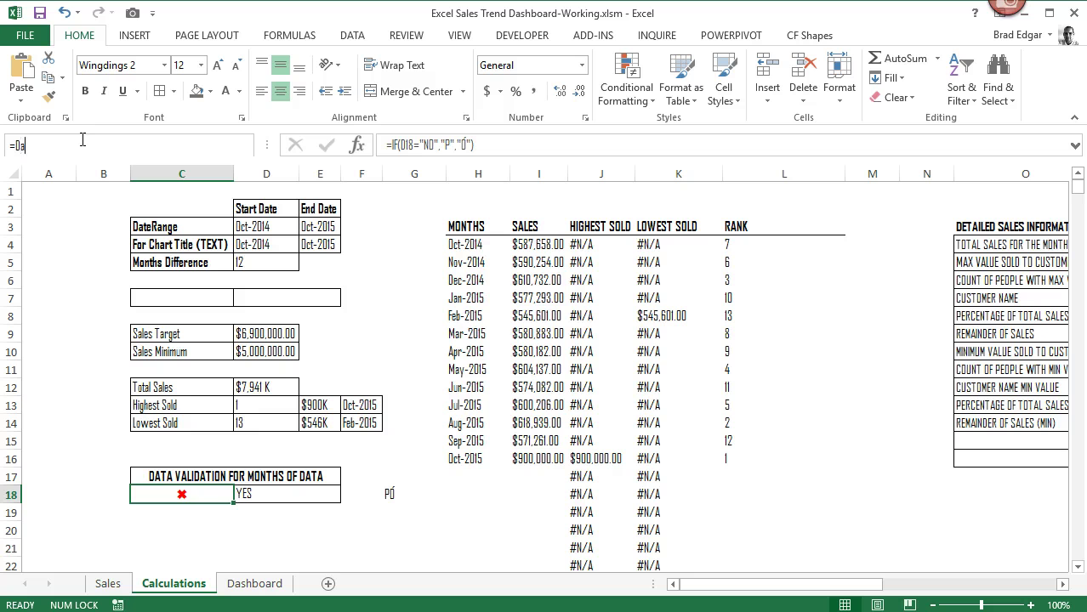
key("Return")
key("Return")
Step: Select the YES/NO cell D18 and review the workbook's existing defined names
left_click(81, 138)
left_click_drag(231, 501, 251, 481)
left_click(247, 491)
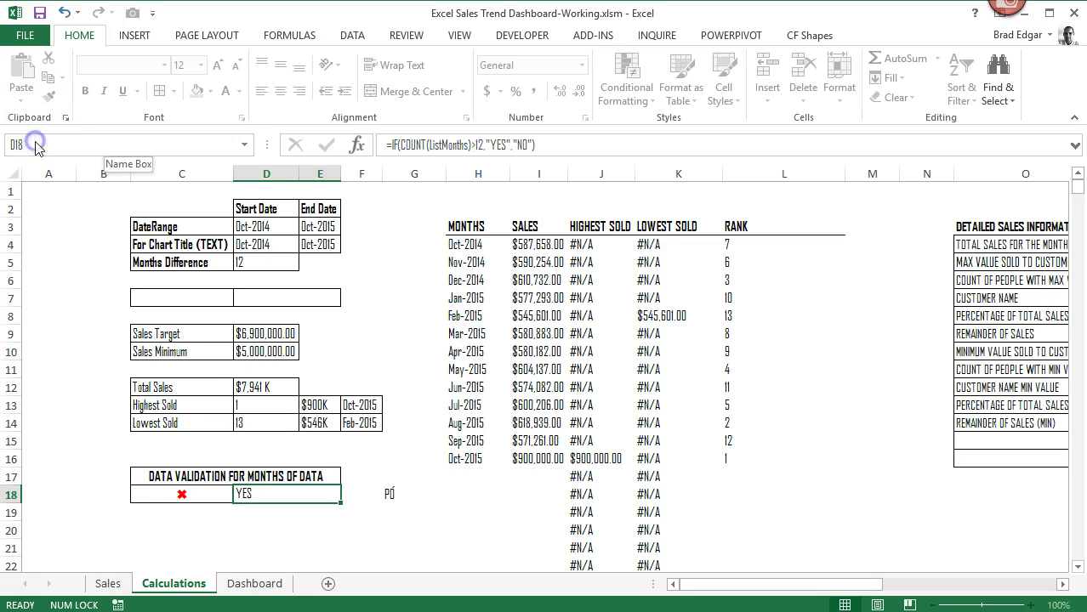
left_click(254, 582)
left_click(197, 583)
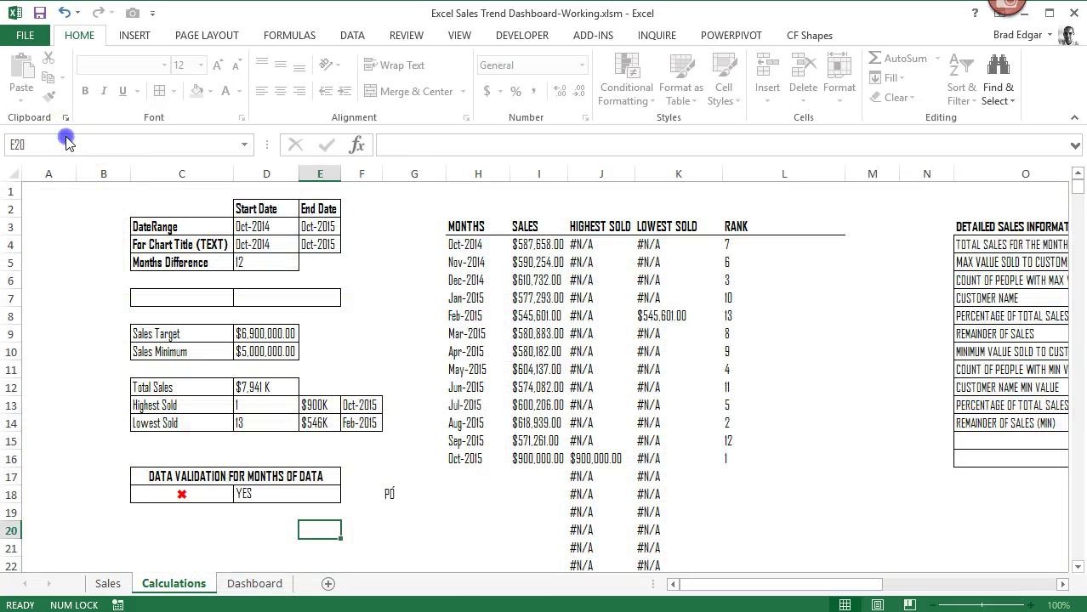
left_click(244, 146)
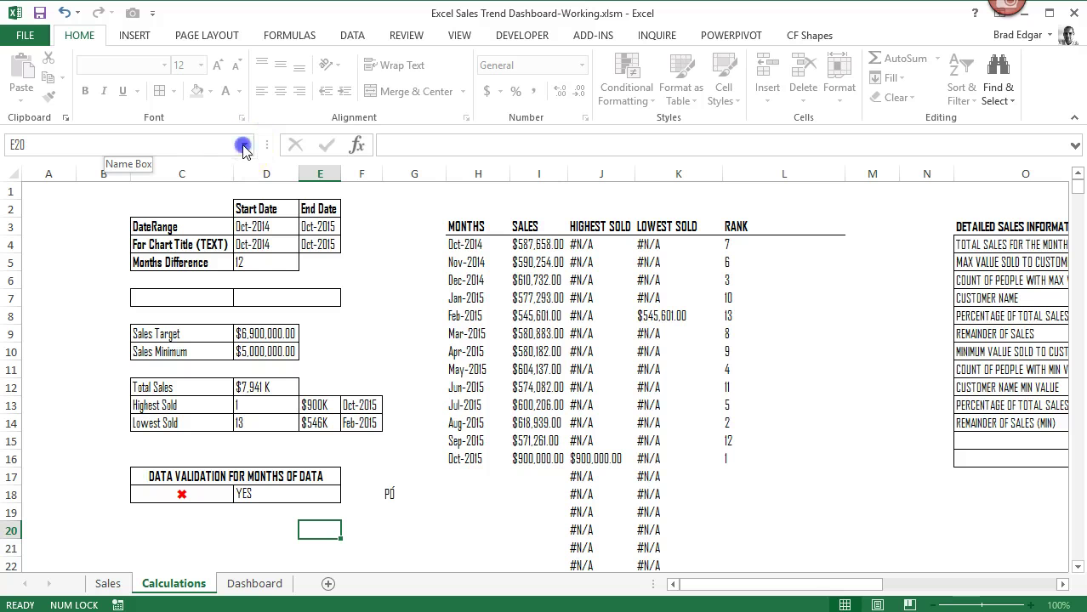
Step: Name the YES/NO result cell D18 DataMessage in the Name Box
left_click(281, 498)
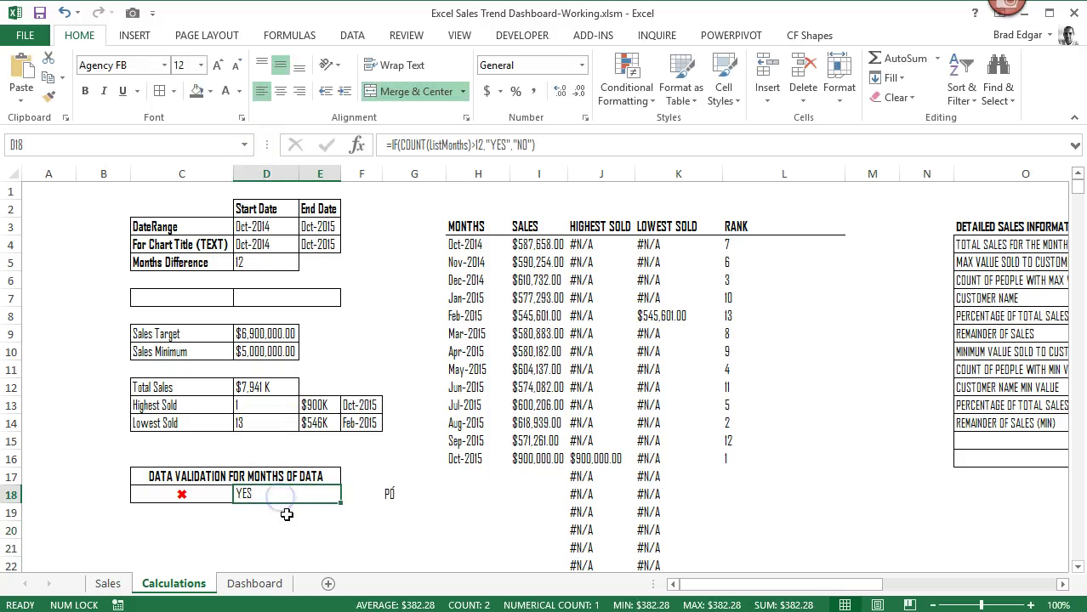
left_click(168, 146)
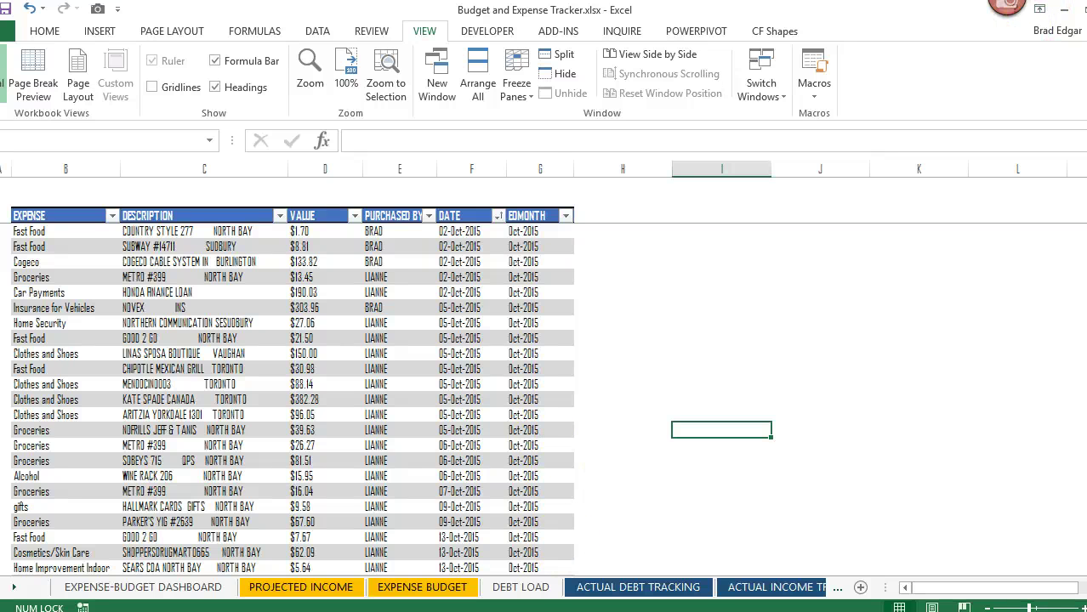
mouse_move(446, 609)
left_click(449, 578)
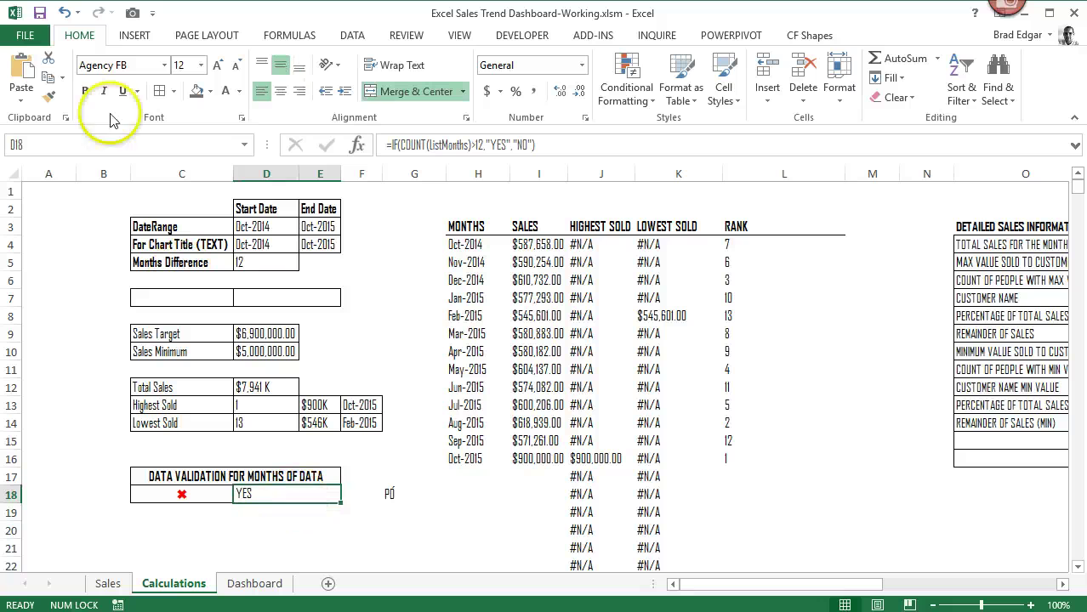
left_click(84, 143)
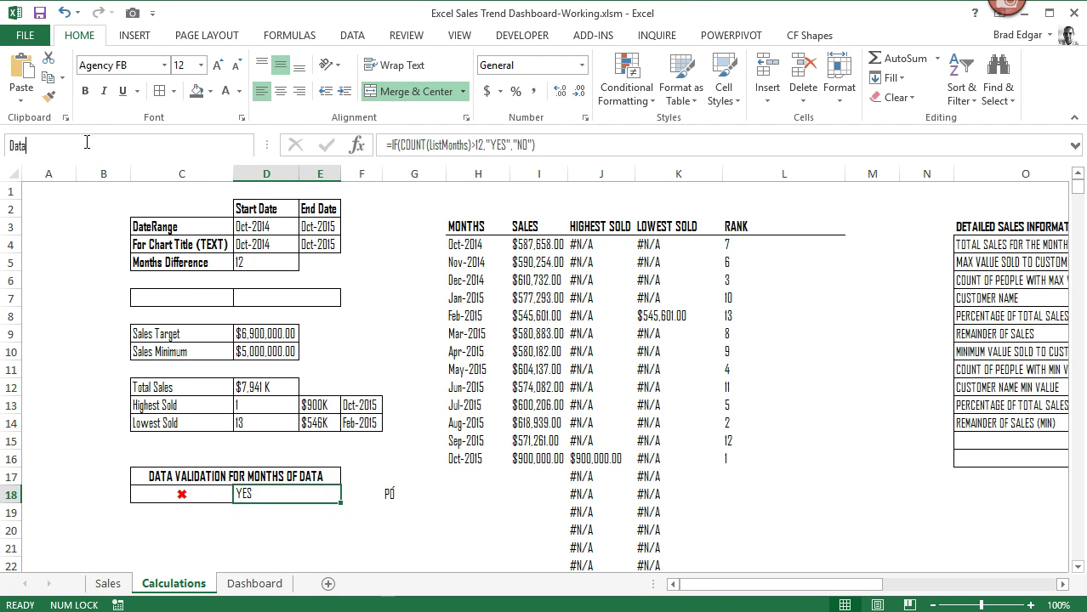
key("Return")
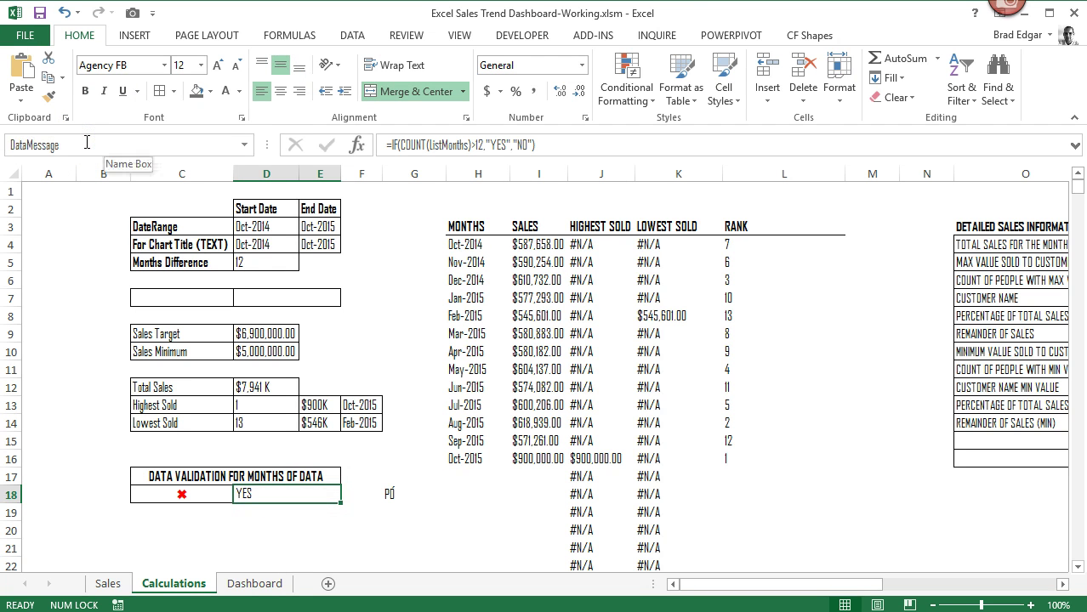
left_click(284, 499)
left_click(251, 584)
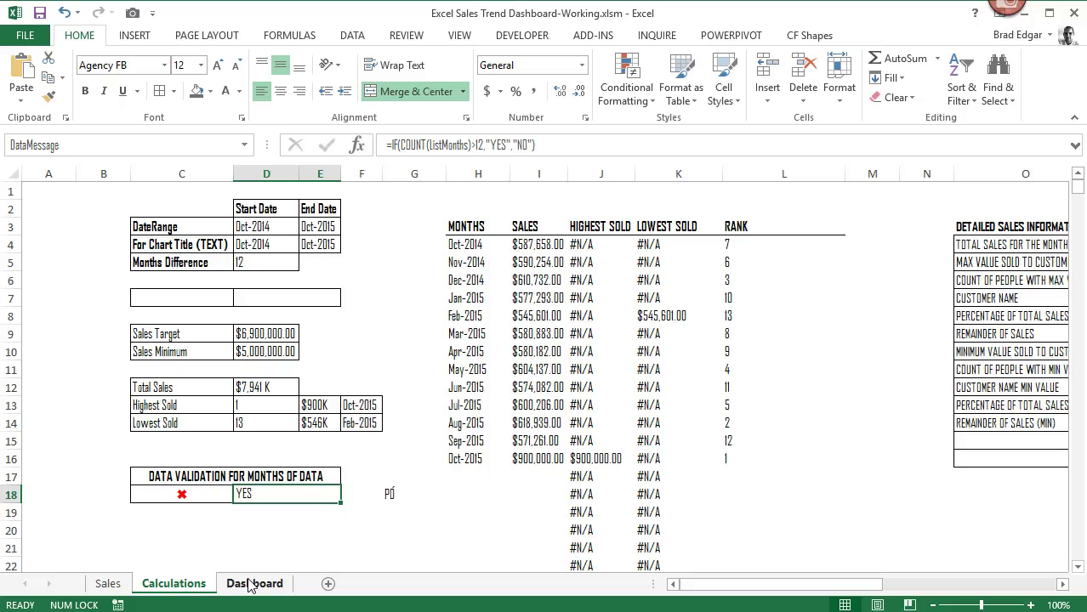
Step: Enter =DataWarning in Dashboard cell G3 to show the indicator symbol
left_click(251, 584)
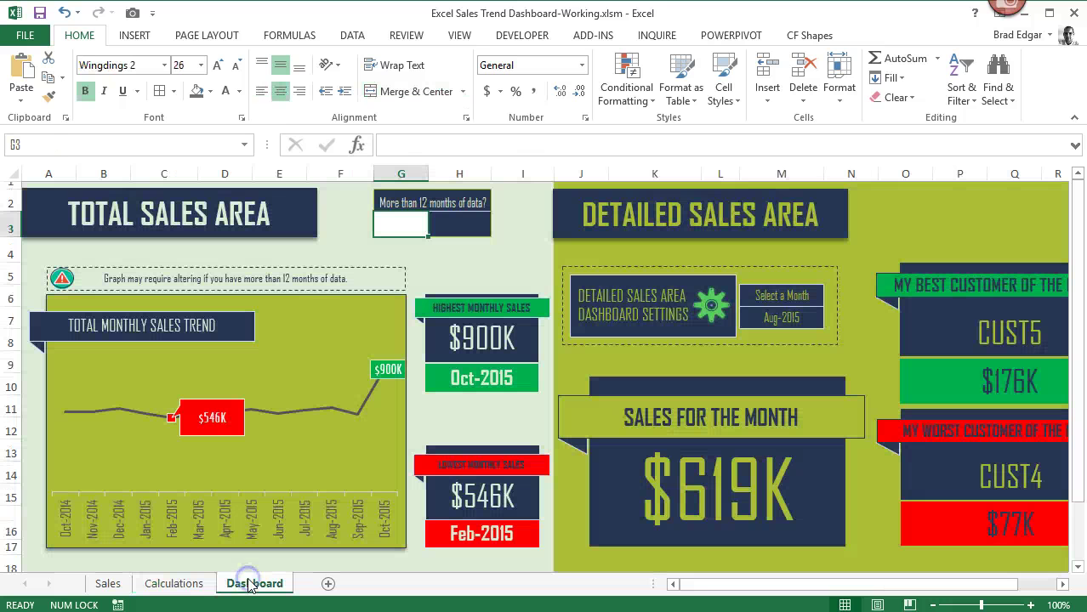
left_click(408, 221)
left_click(411, 148)
type("=")
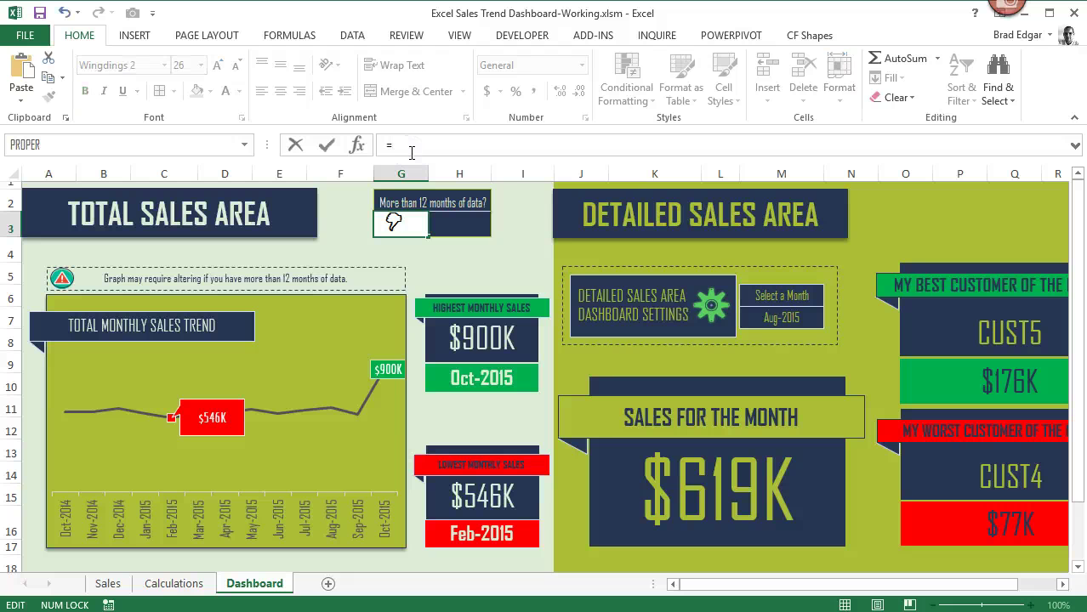
type("ata")
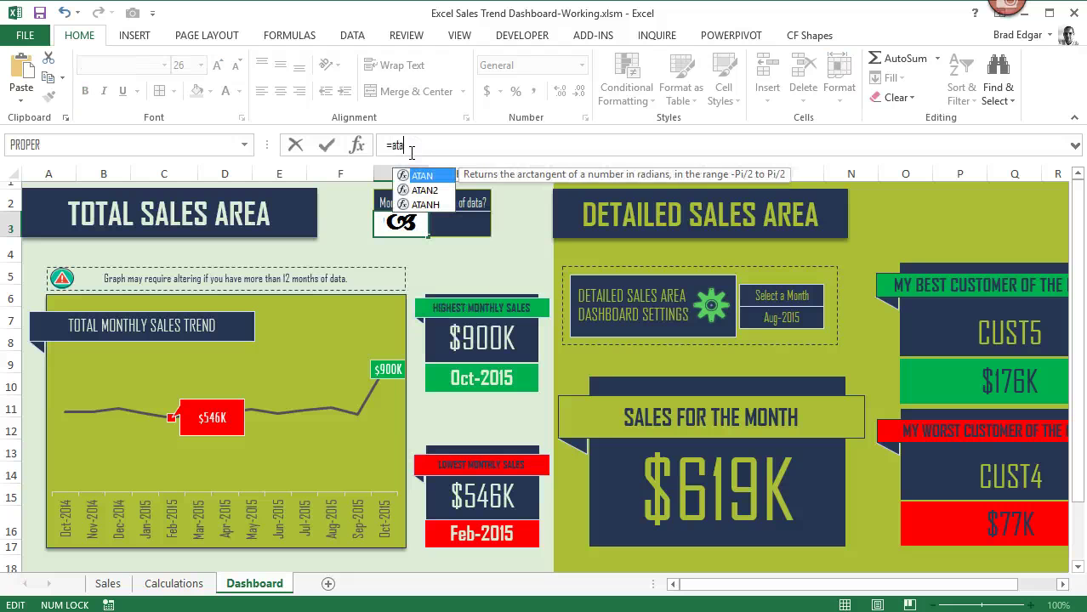
key("BackSpace")
key("BackSpace")
type("data")
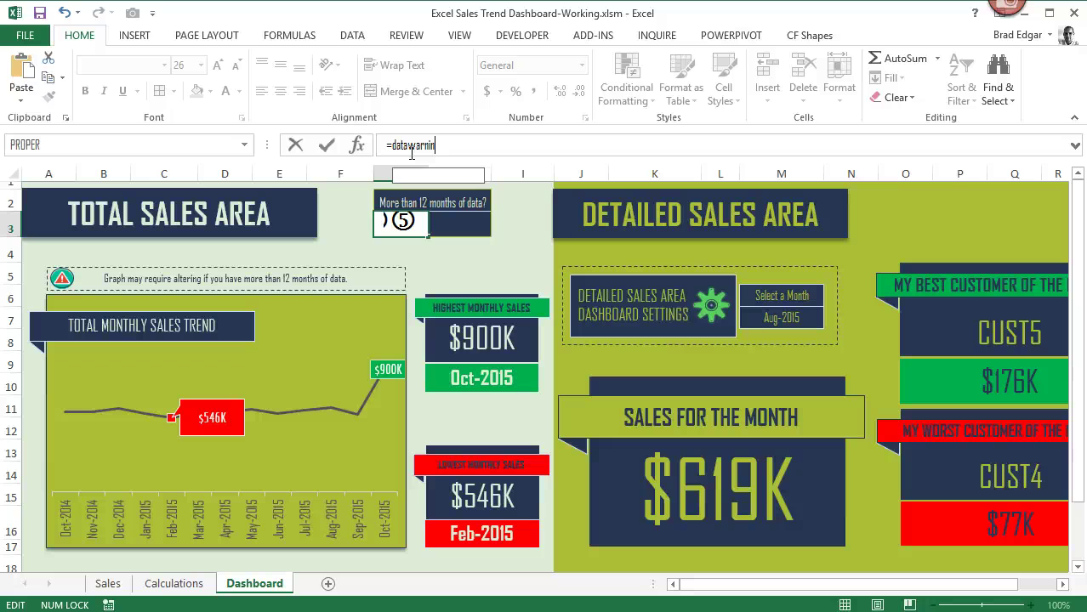
type("warning")
key("Return")
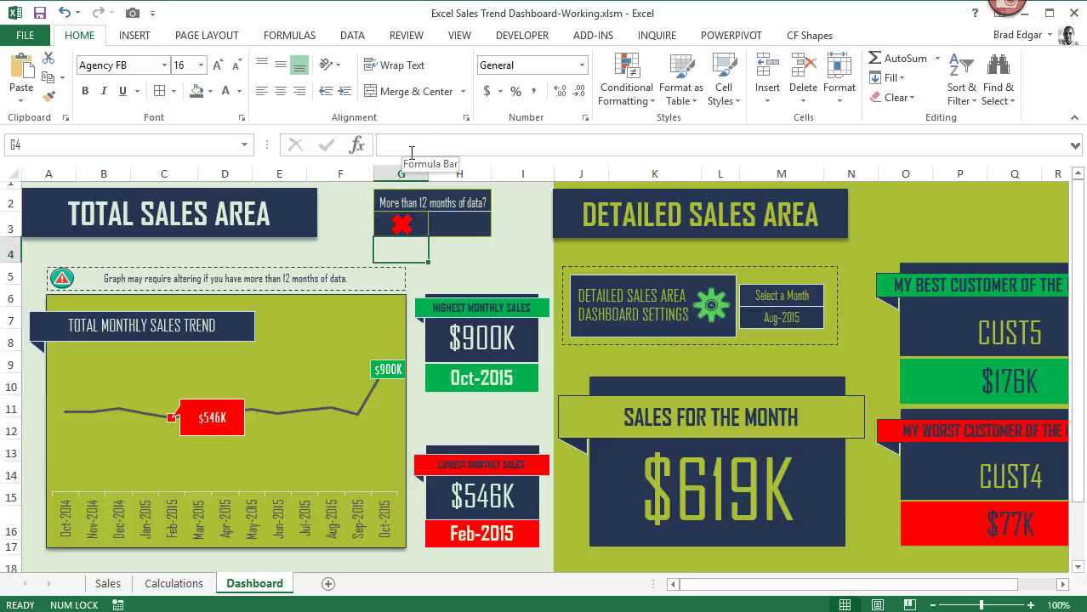
Step: Enter =DataMessage in H3 so it shows YES beside the red X
left_click(466, 228)
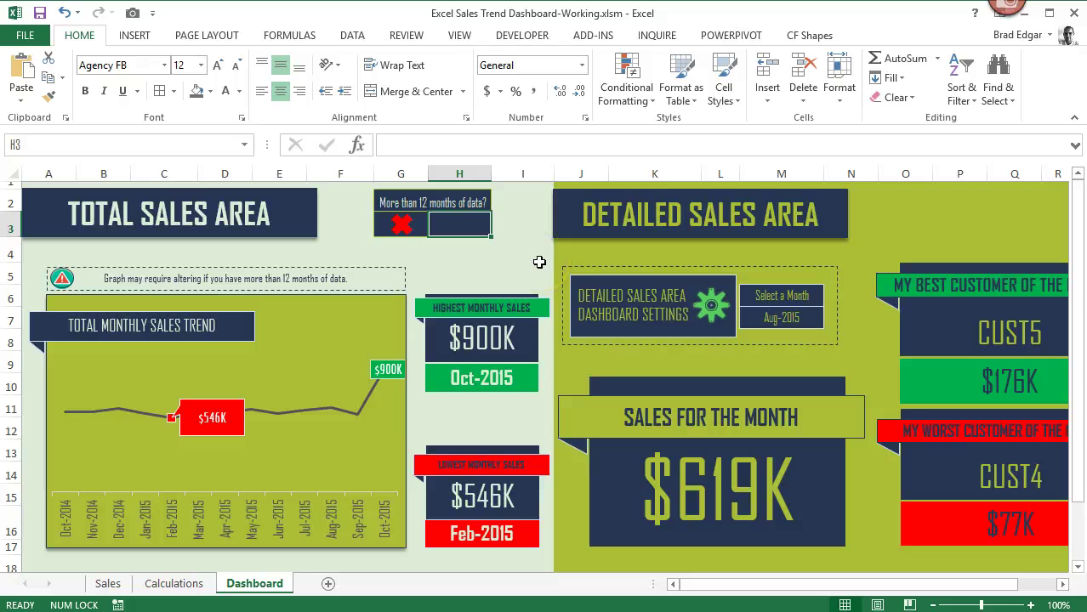
type("=datamessa")
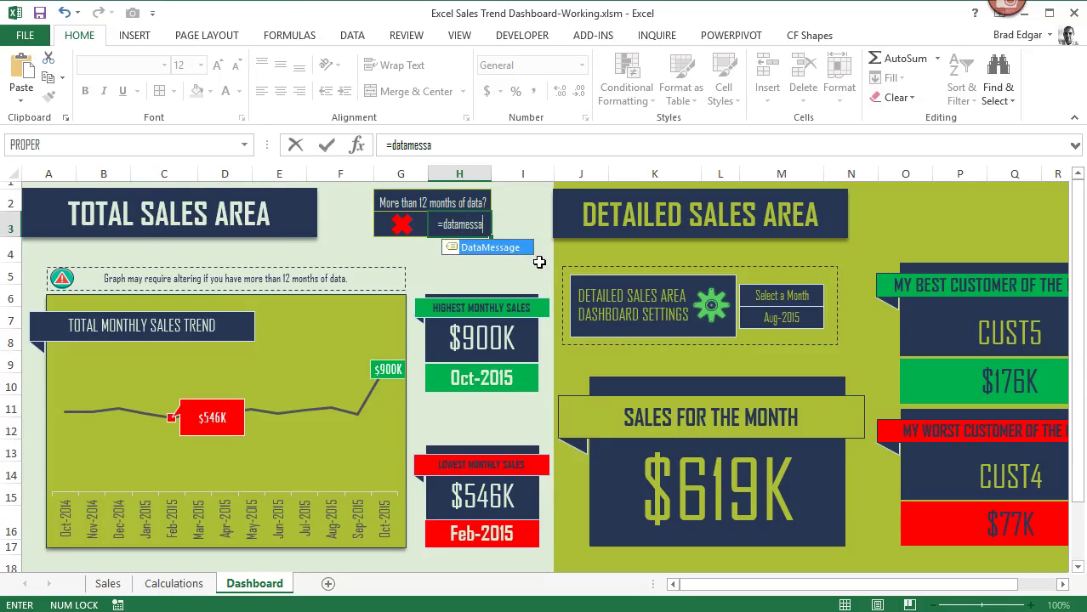
key("Tab")
key("Return")
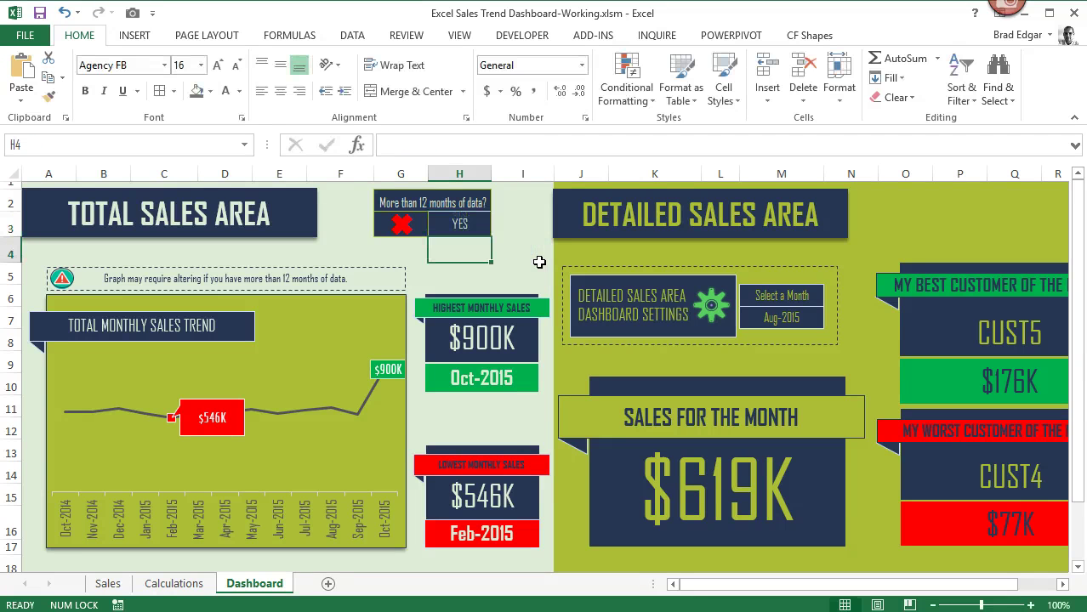
left_click(527, 271)
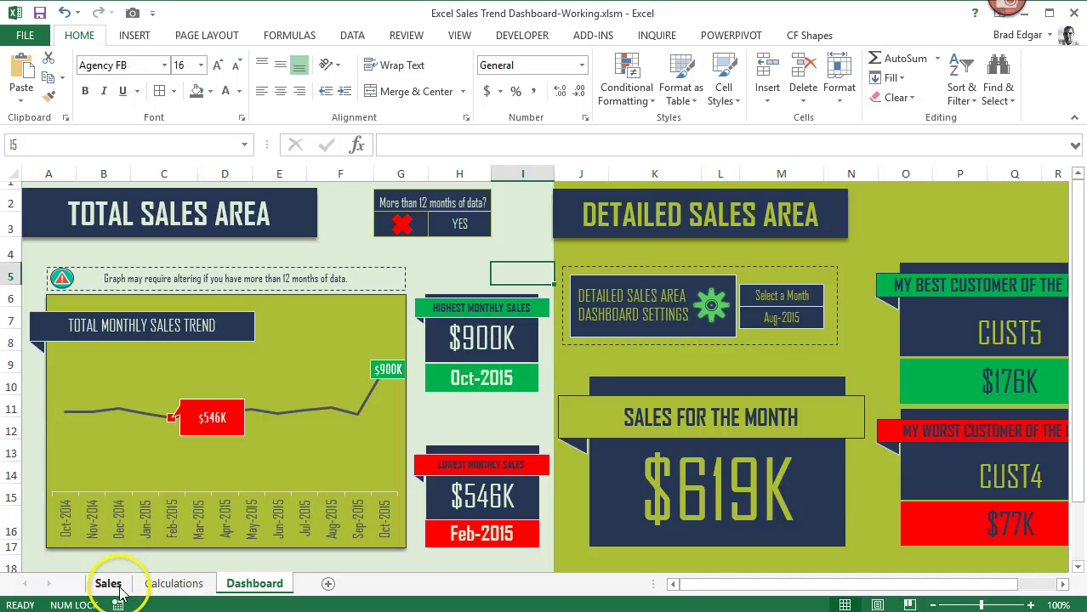
Step: Delete test row 18161 (Oct-2015) from the Sales sheet, then check the Dashboard's G3 and H3
left_click(459, 224)
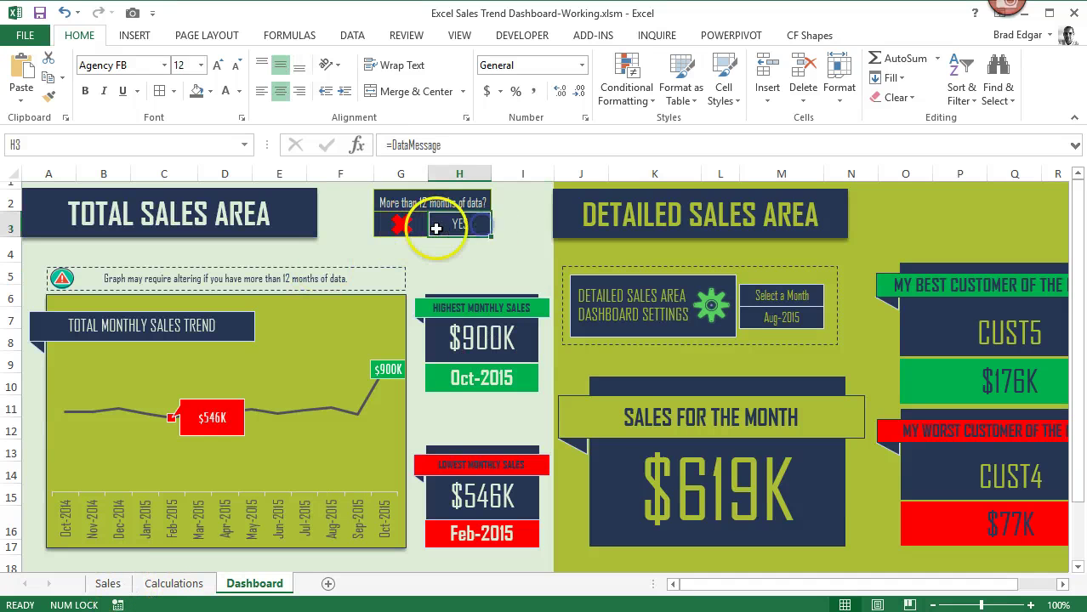
left_click(416, 228)
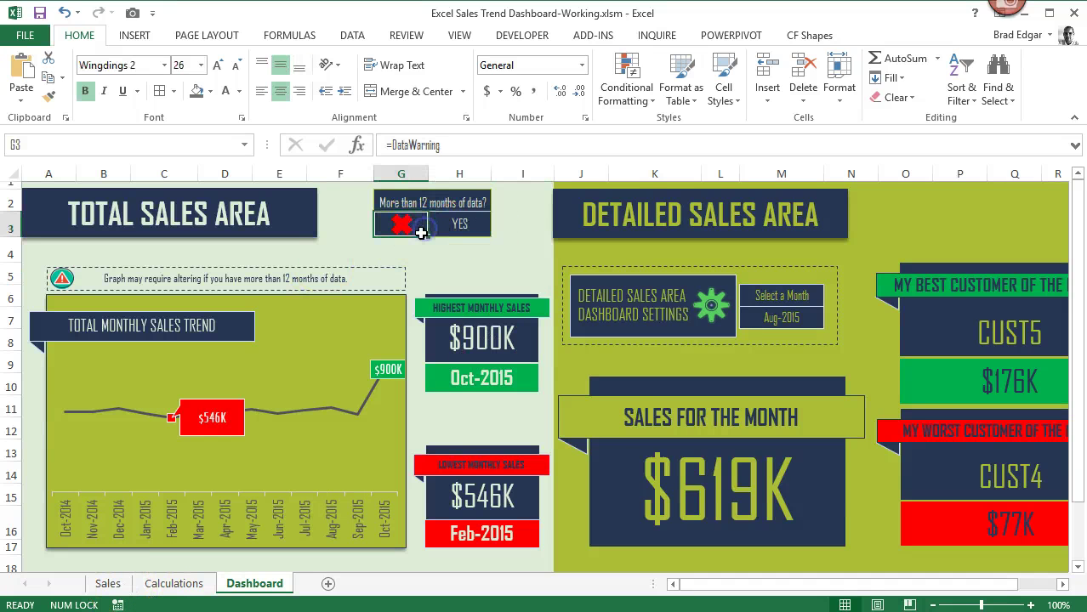
left_click(107, 583)
left_click(17, 428)
right_click(17, 429)
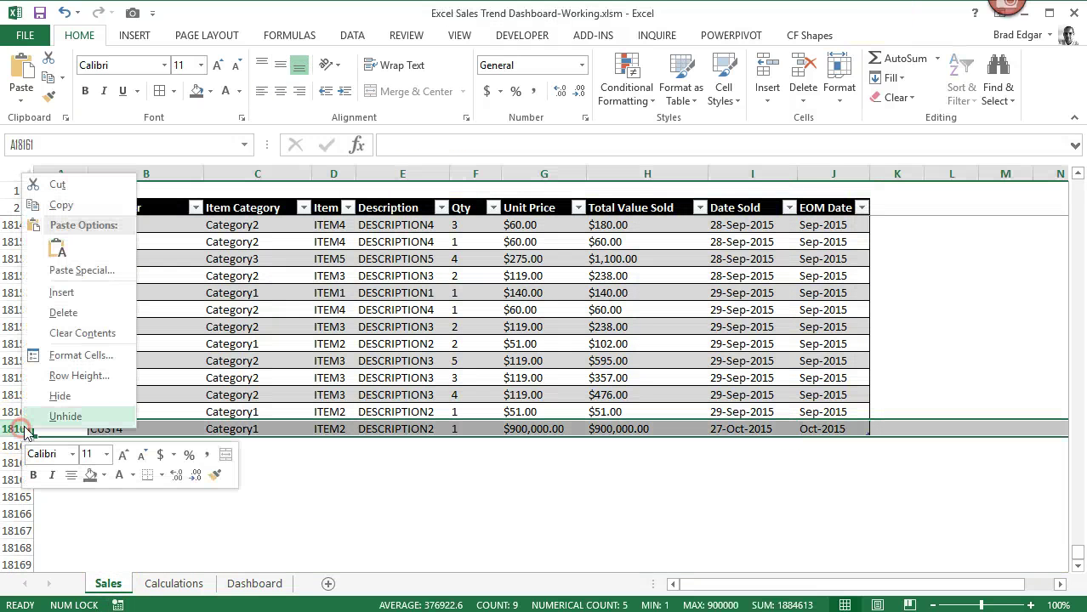
left_click(78, 311)
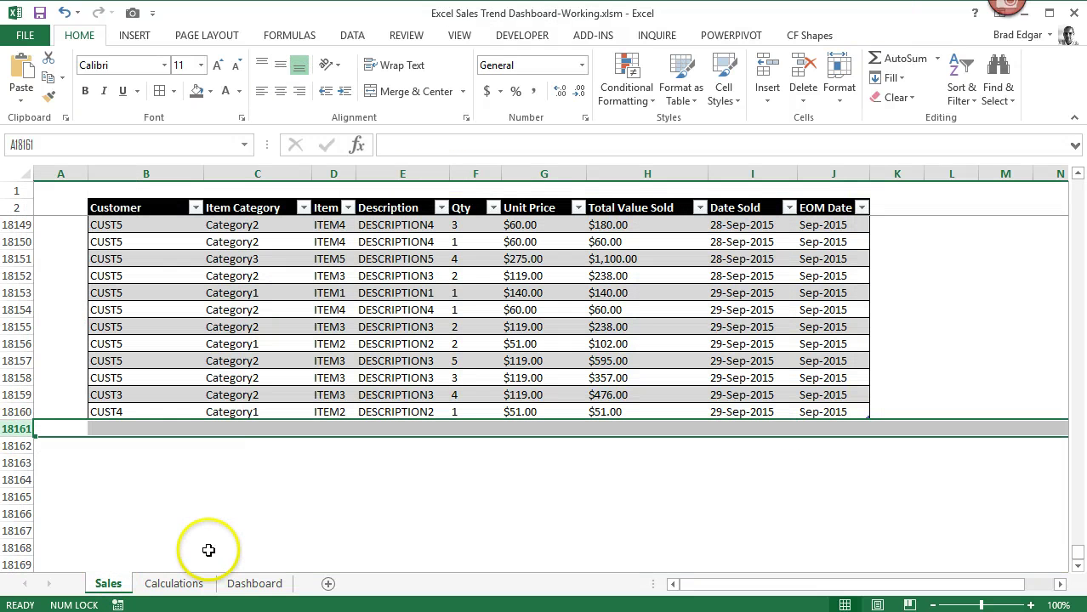
left_click(261, 587)
left_click(445, 255)
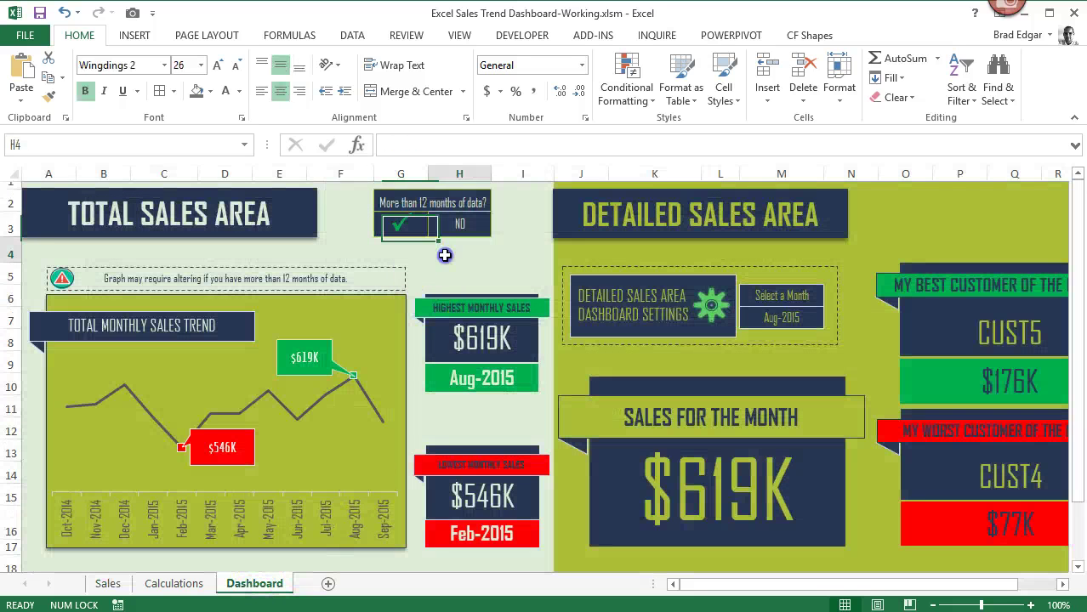
left_click(416, 232)
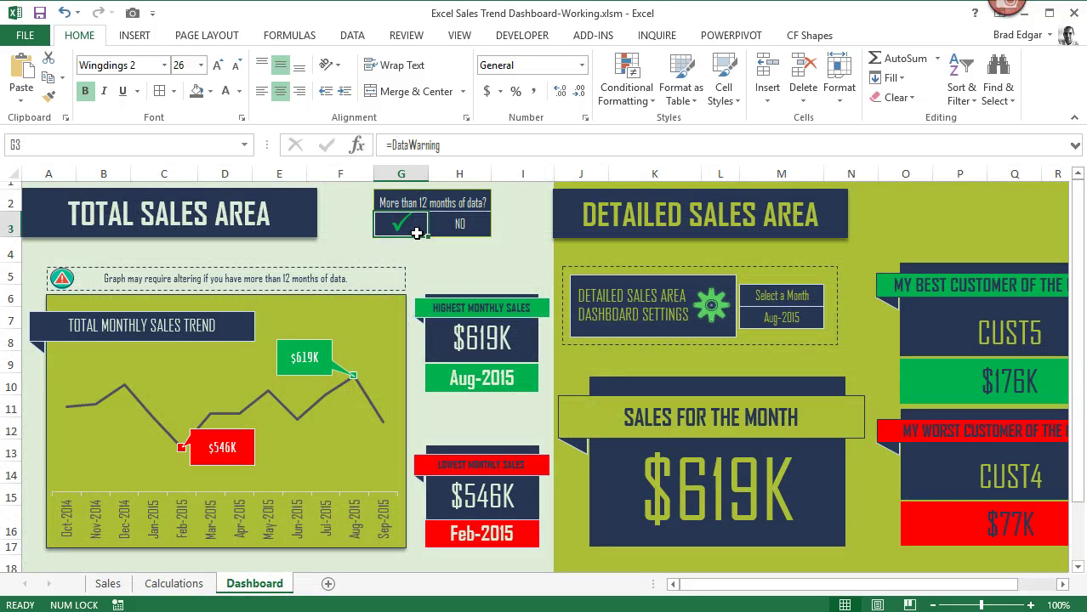
left_click(453, 226)
Step: Give G3's red X rule a light-blue border on all four edges
left_click(625, 77)
left_click(669, 350)
left_click(783, 302)
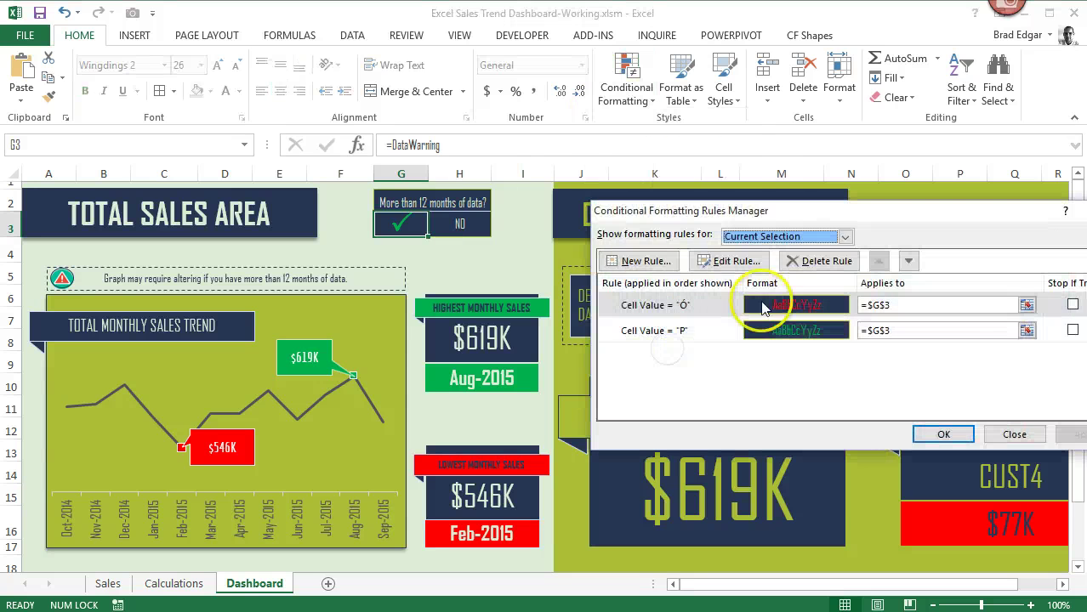
left_click(757, 263)
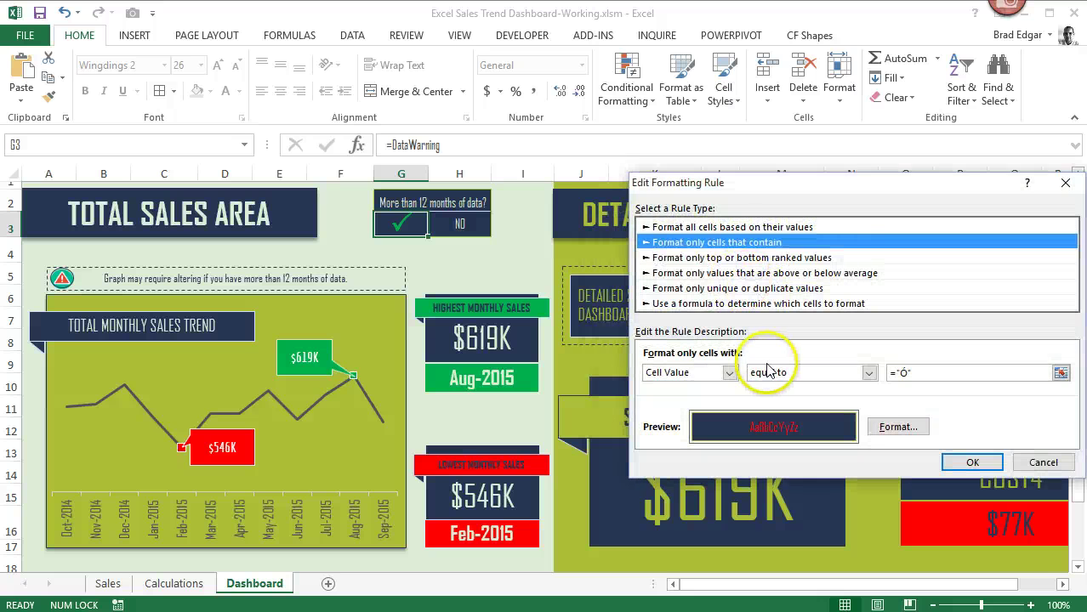
left_click(888, 425)
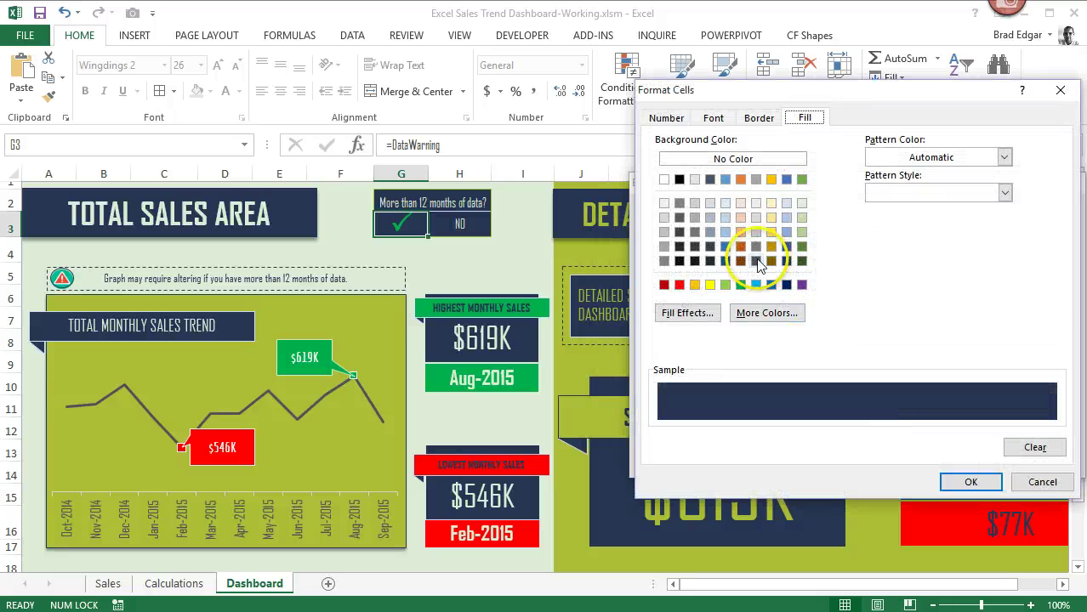
left_click(758, 117)
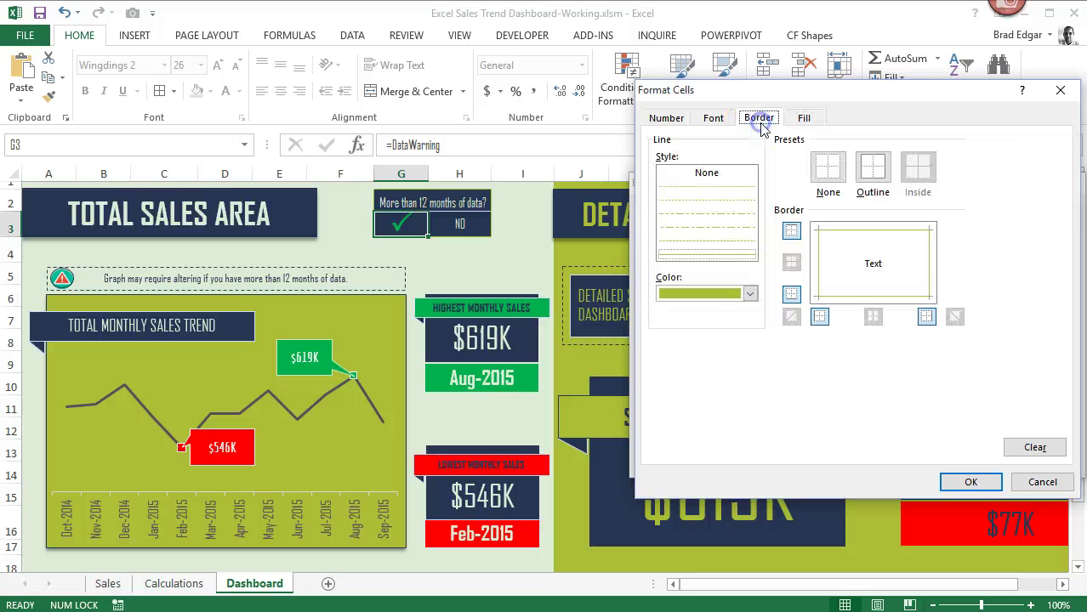
left_click(748, 293)
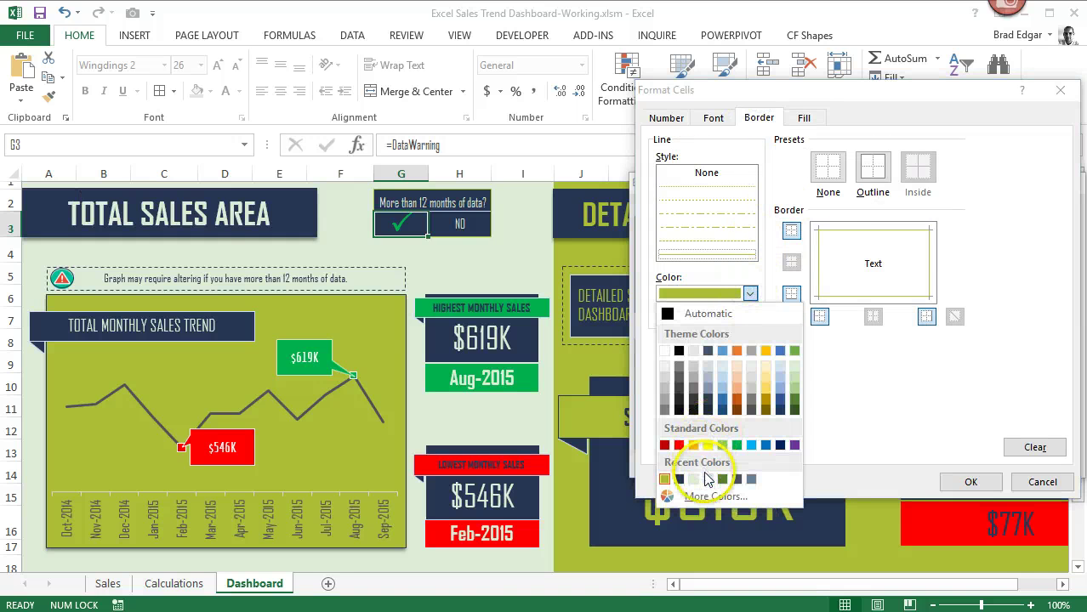
left_click(707, 479)
left_click(823, 249)
left_click(833, 231)
left_click(930, 271)
left_click(901, 297)
left_click(970, 481)
left_click(969, 462)
Step: Give the green check rule light-blue right and bottom borders, and apply the rules
left_click(833, 333)
left_click(736, 262)
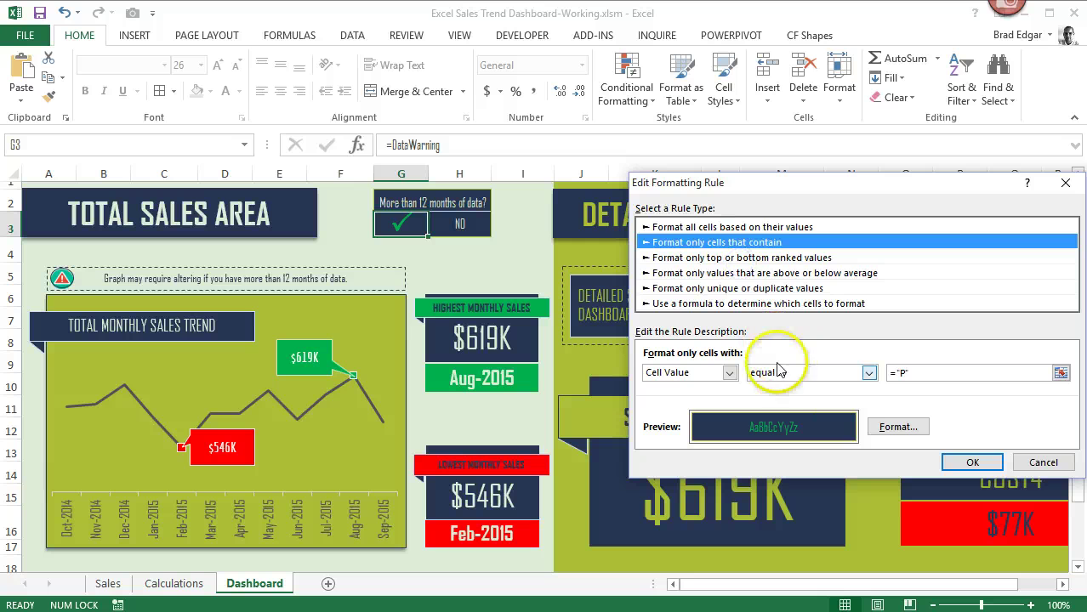
left_click(895, 428)
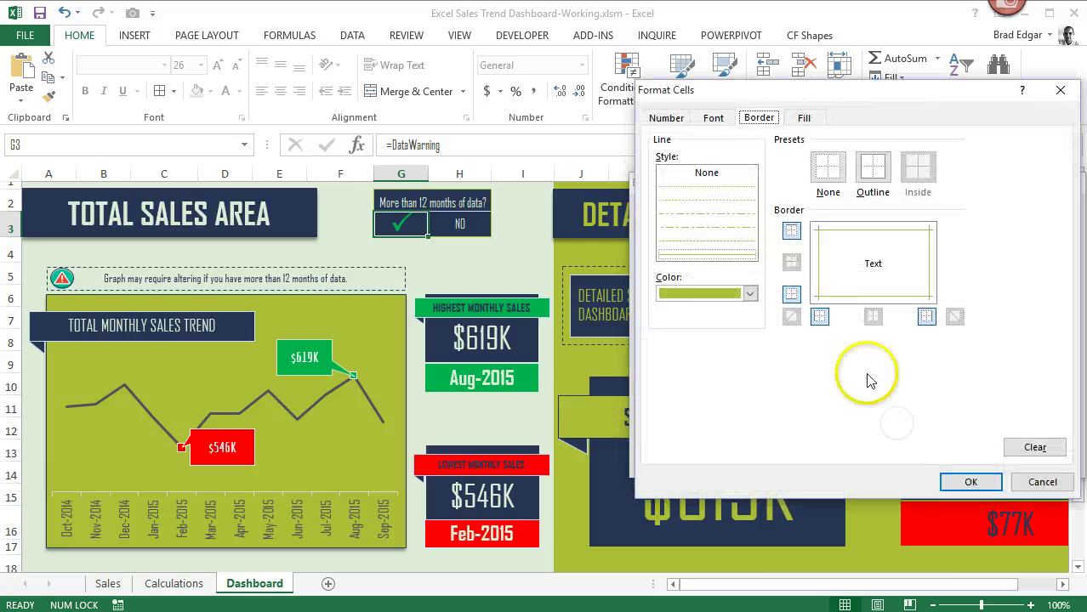
left_click(750, 294)
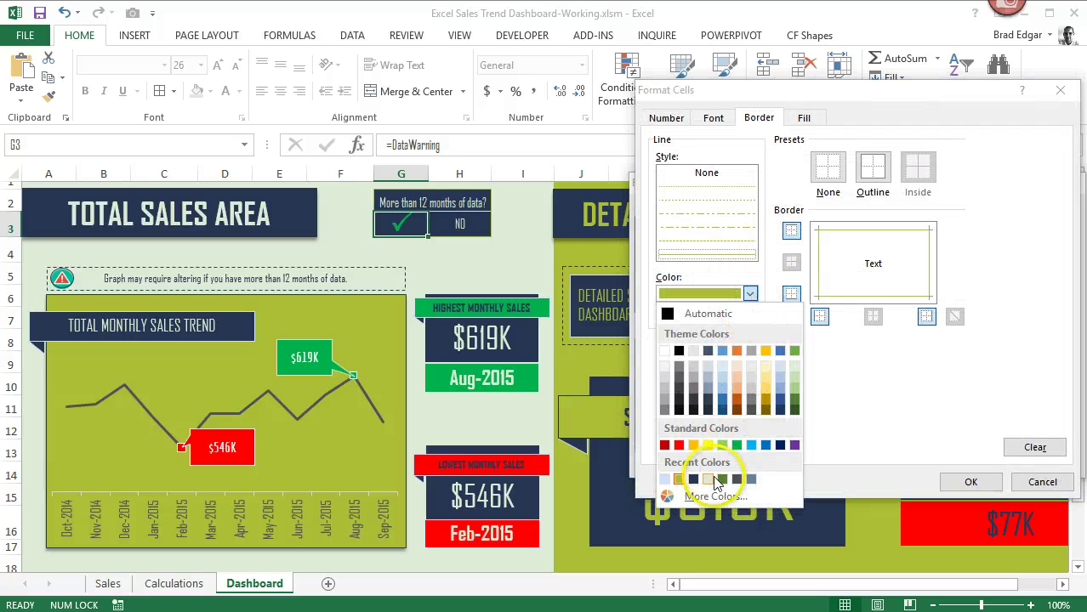
left_click(665, 478)
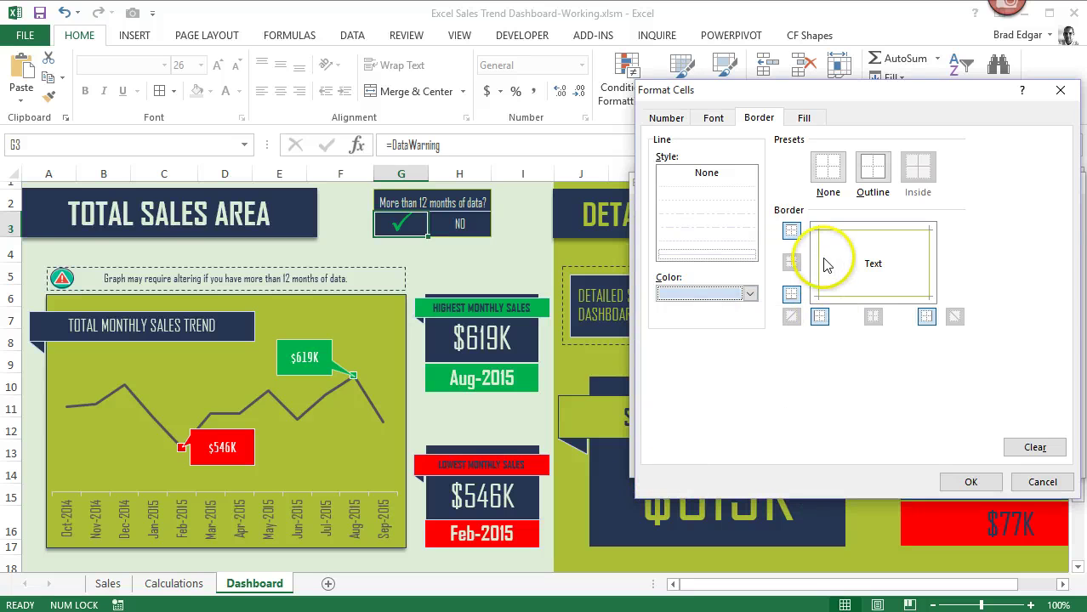
left_click(926, 268)
left_click(916, 294)
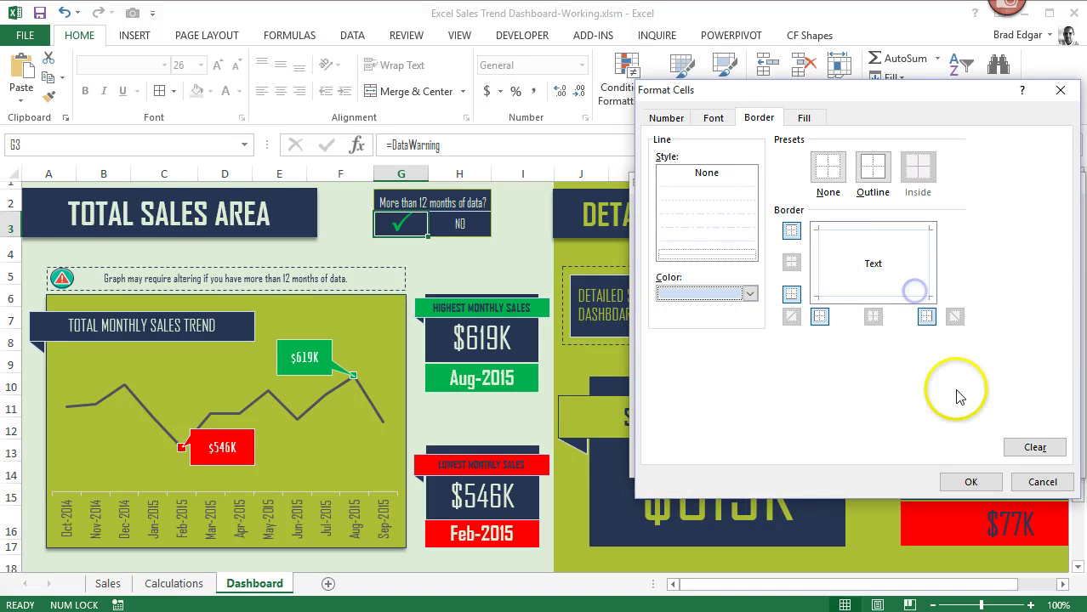
left_click(970, 481)
left_click(969, 461)
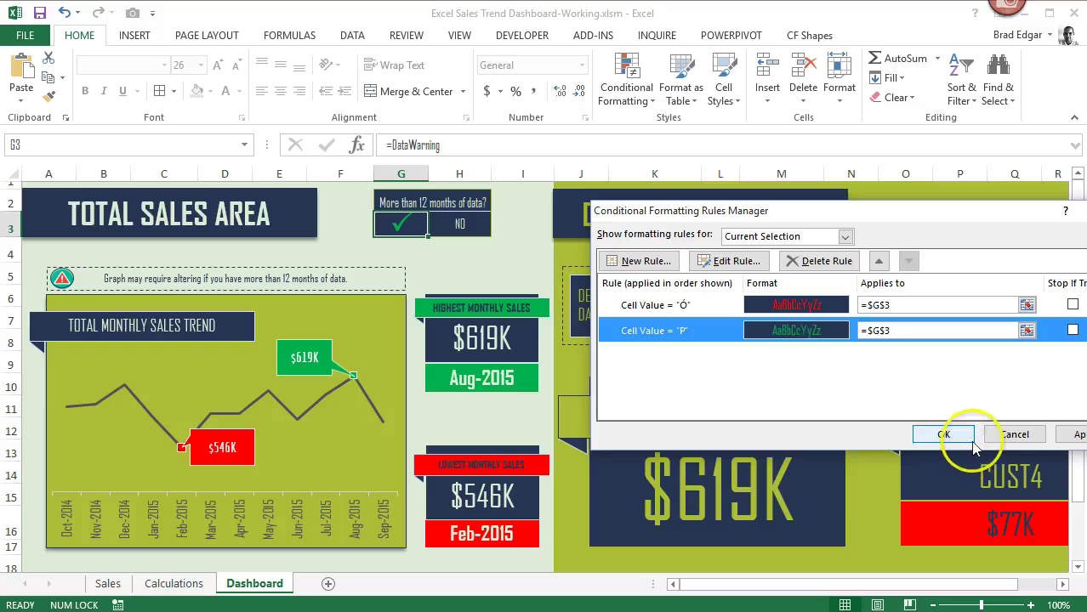
left_click(1059, 441)
left_click(942, 433)
left_click(501, 287)
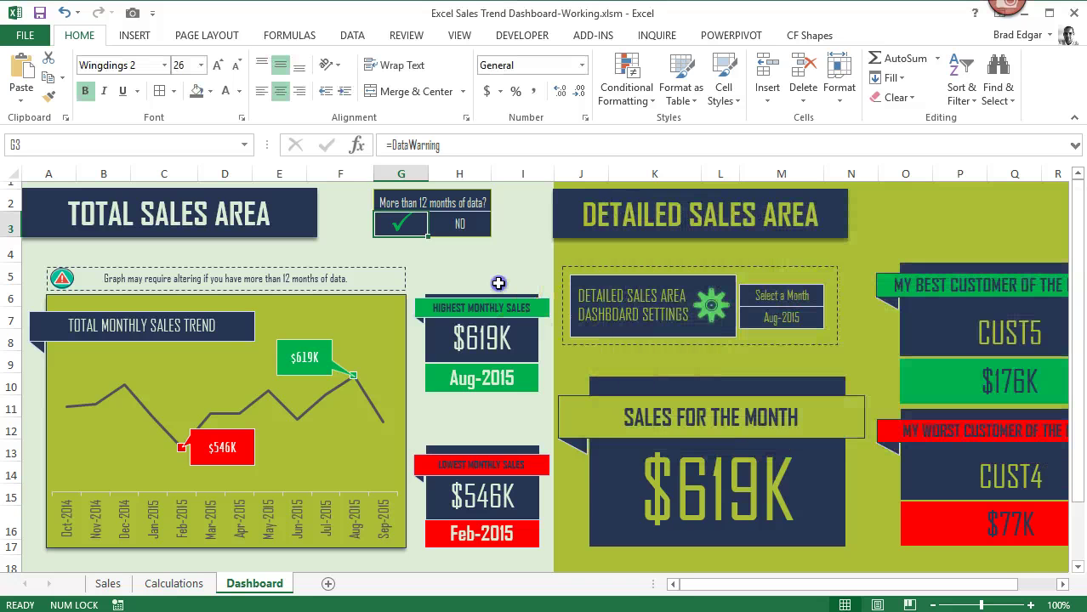
left_click(524, 223)
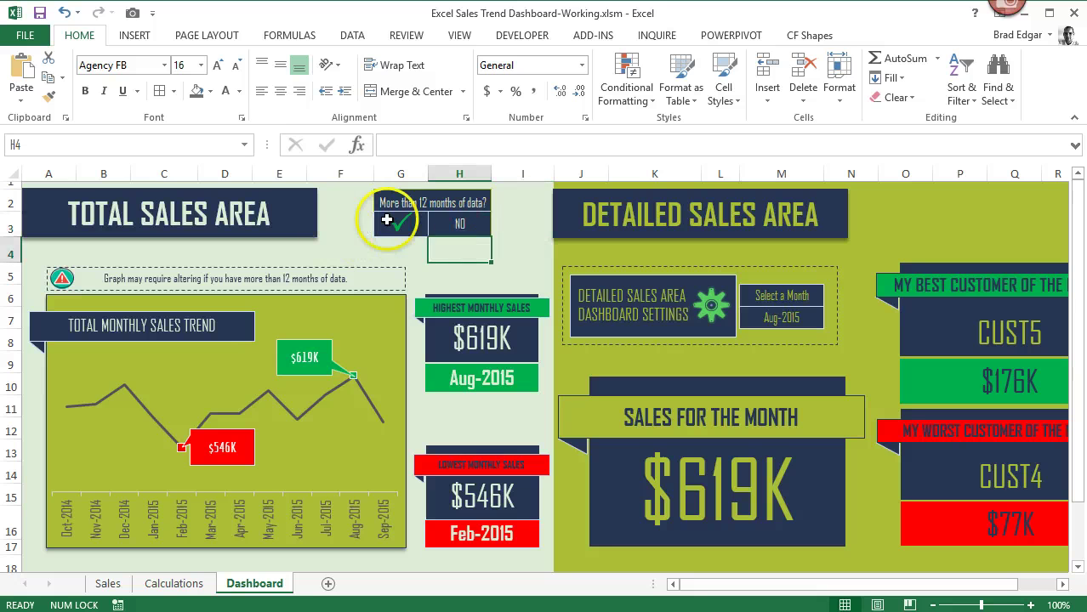
left_click_drag(385, 221, 448, 221)
left_click(466, 266)
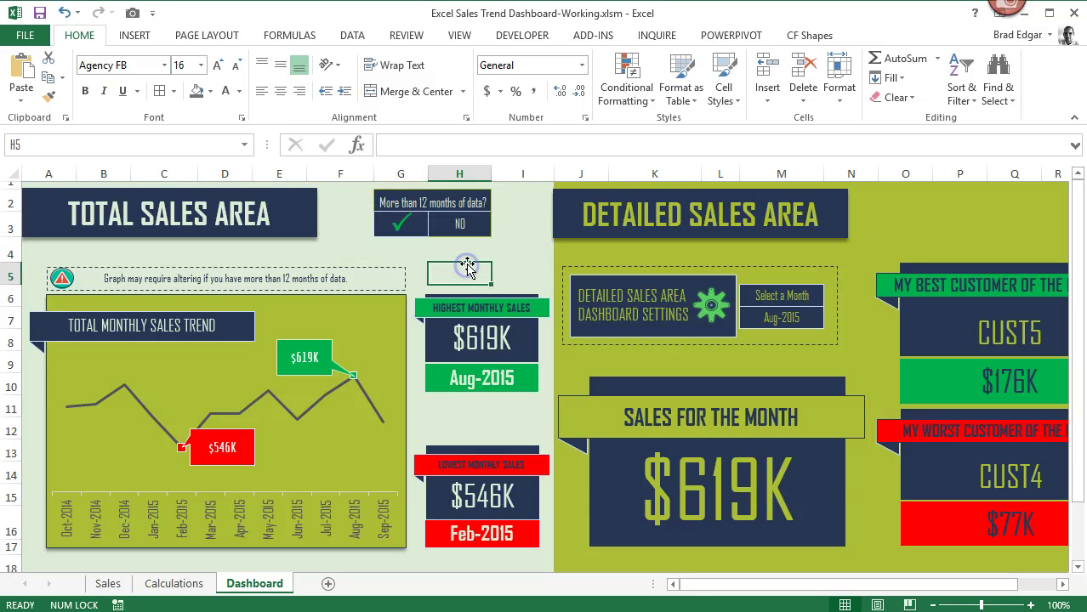